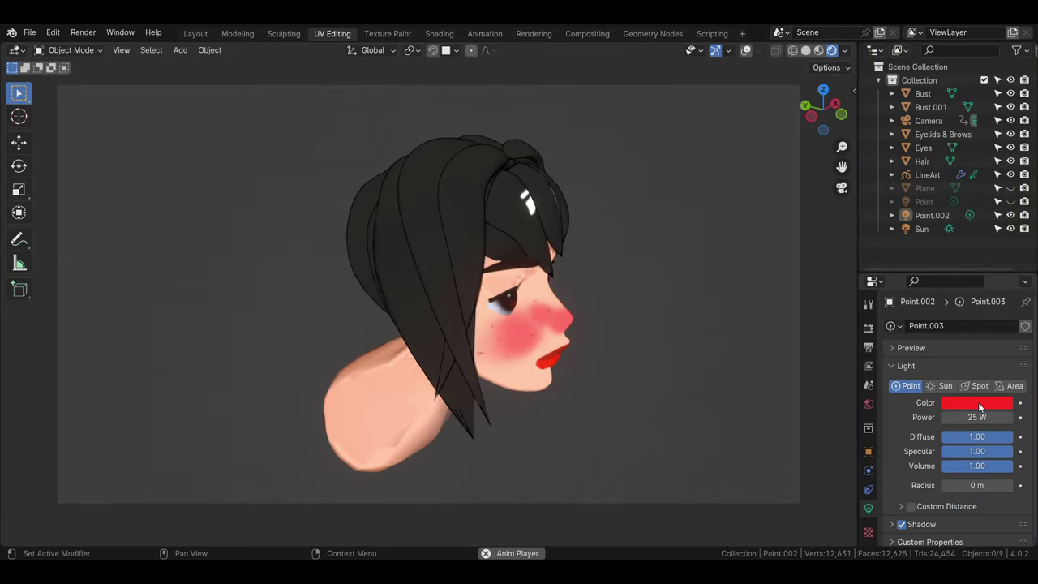
Preview the point light in lavender, cyan, orange-red, green and magenta, ending on a soft pink.
{"action": "left_click", "coordinate": [978, 402]}
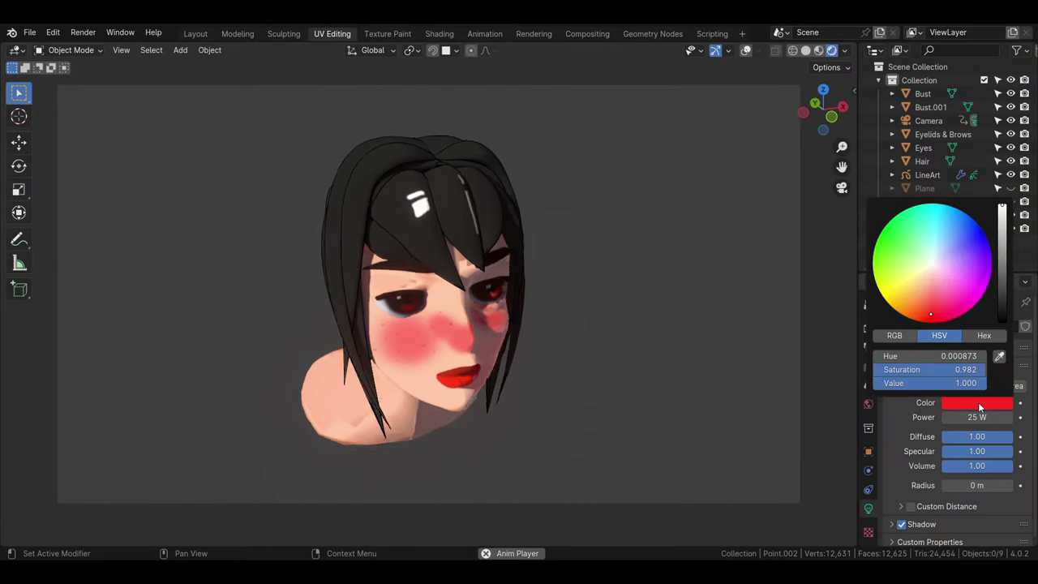
{"action": "left_click", "coordinate": [948, 250]}
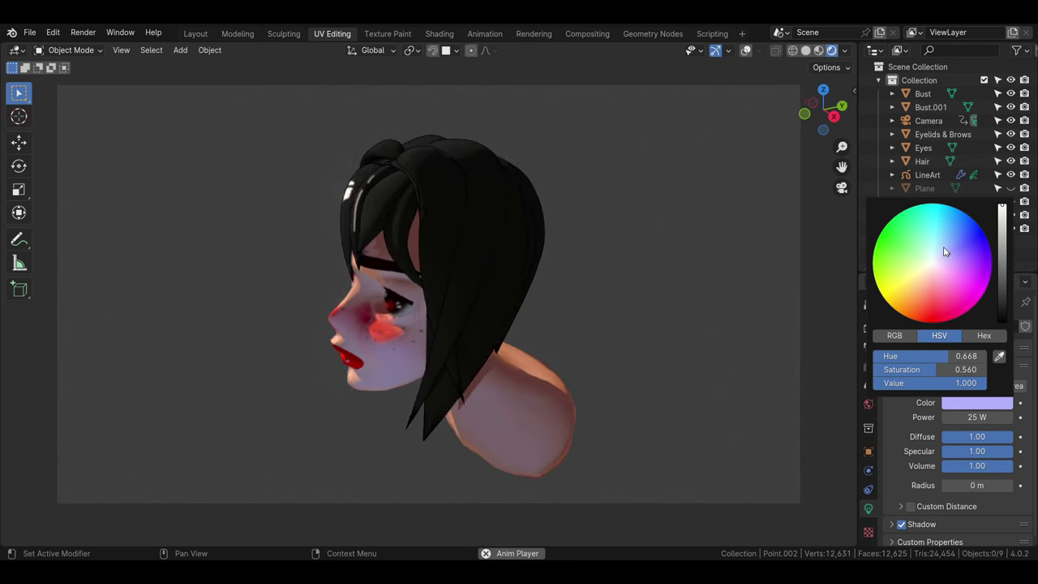
{"action": "left_click", "coordinate": [931, 240]}
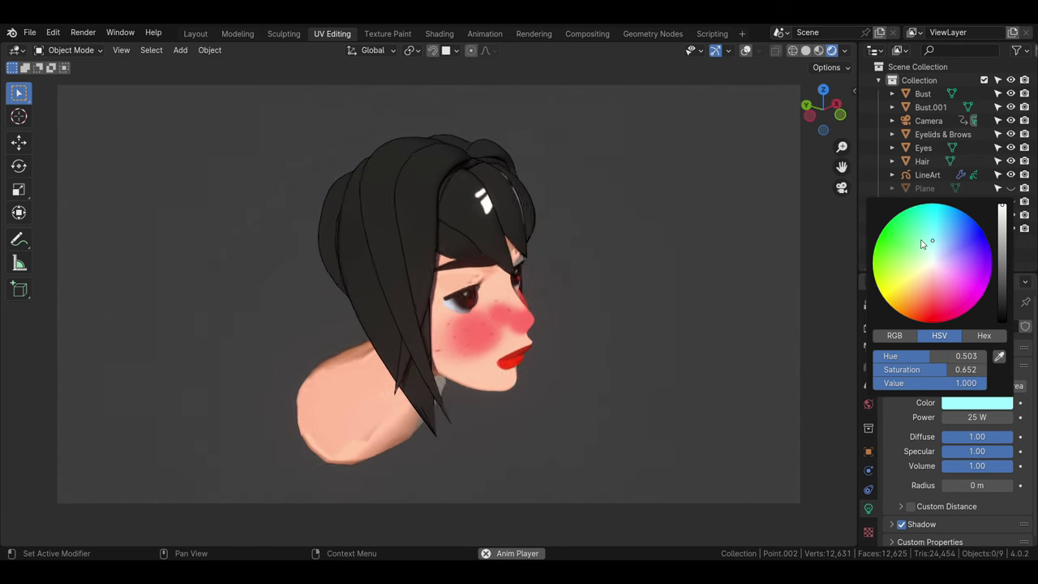
{"action": "left_click_drag", "start_coordinate": [904, 298], "coordinate": [934, 317]}
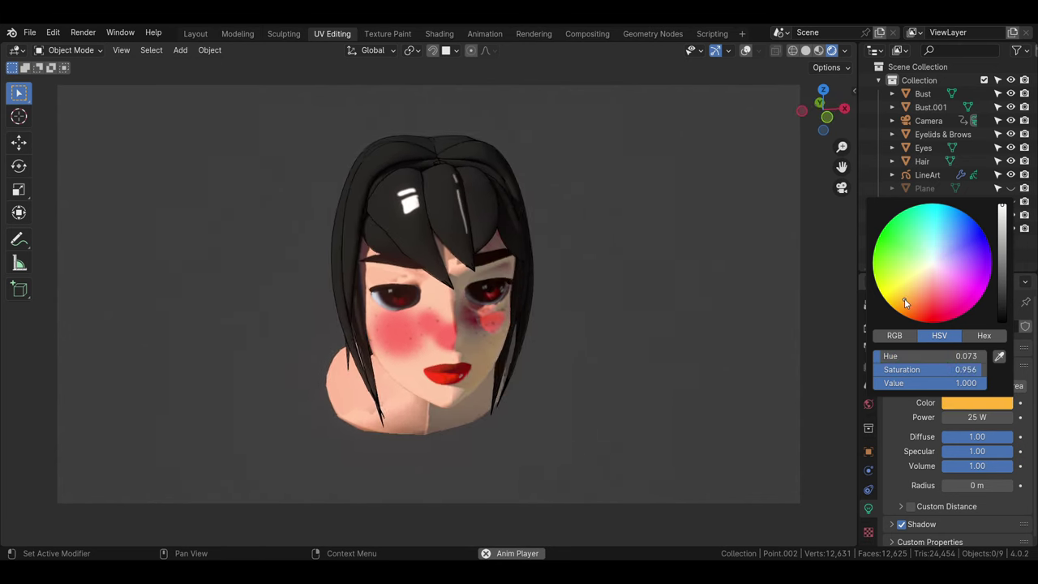
{"action": "left_click", "coordinate": [886, 247]}
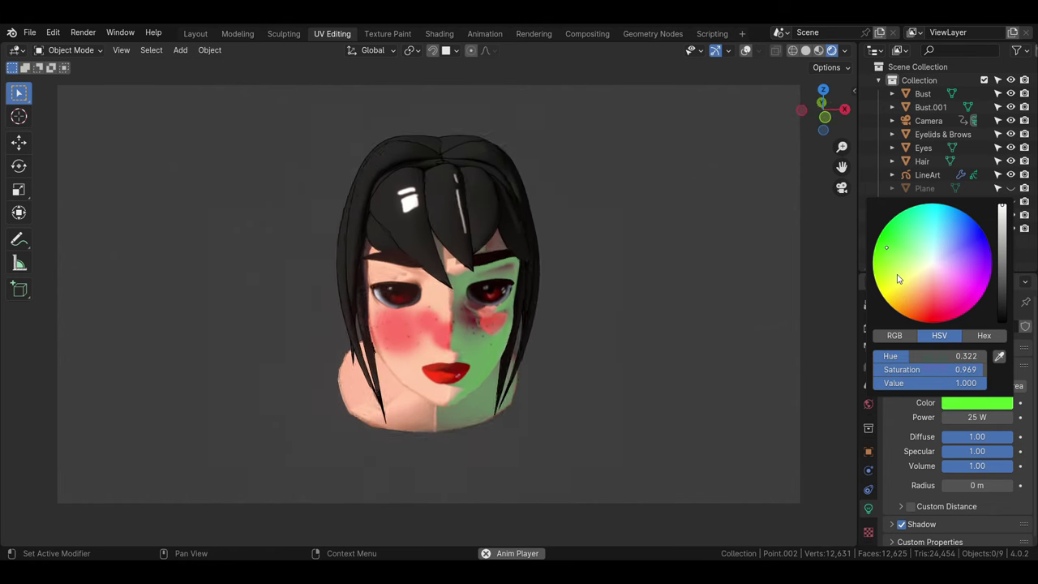
{"action": "left_click", "coordinate": [938, 215]}
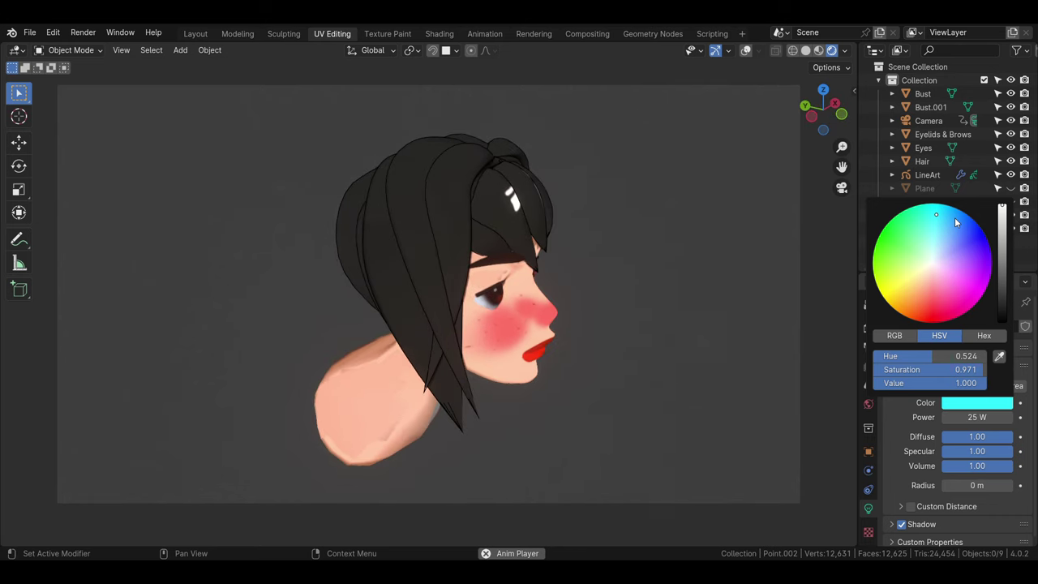
{"action": "left_click", "coordinate": [979, 292]}
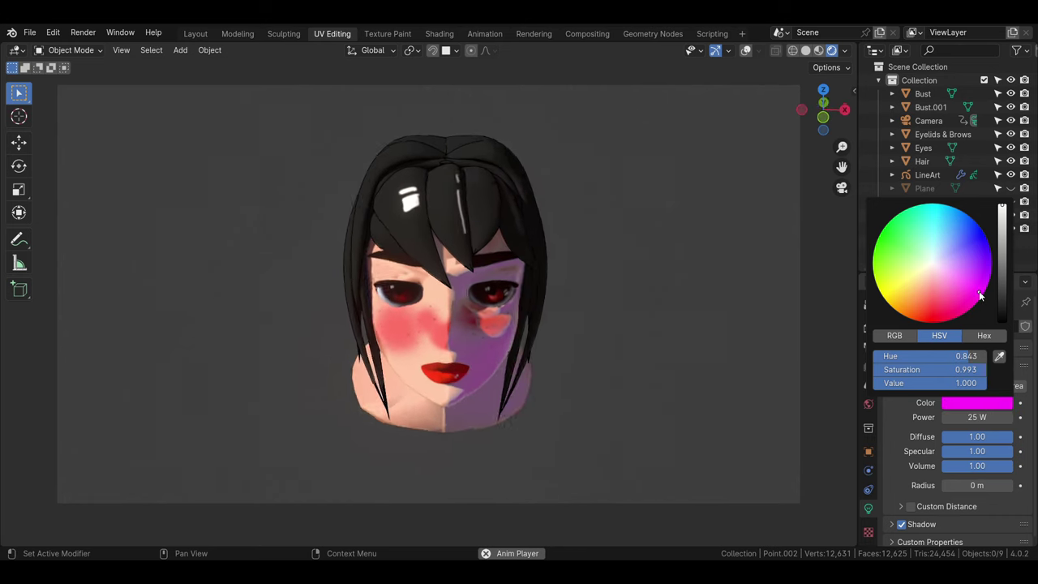
{"action": "mouse_move", "coordinate": [978, 292]}
{"action": "left_mouse_down"}
{"action": "mouse_move", "coordinate": [976, 247]}
{"action": "mouse_move", "coordinate": [932, 282]}
{"action": "mouse_move", "coordinate": [902, 260]}
{"action": "left_mouse_up"}
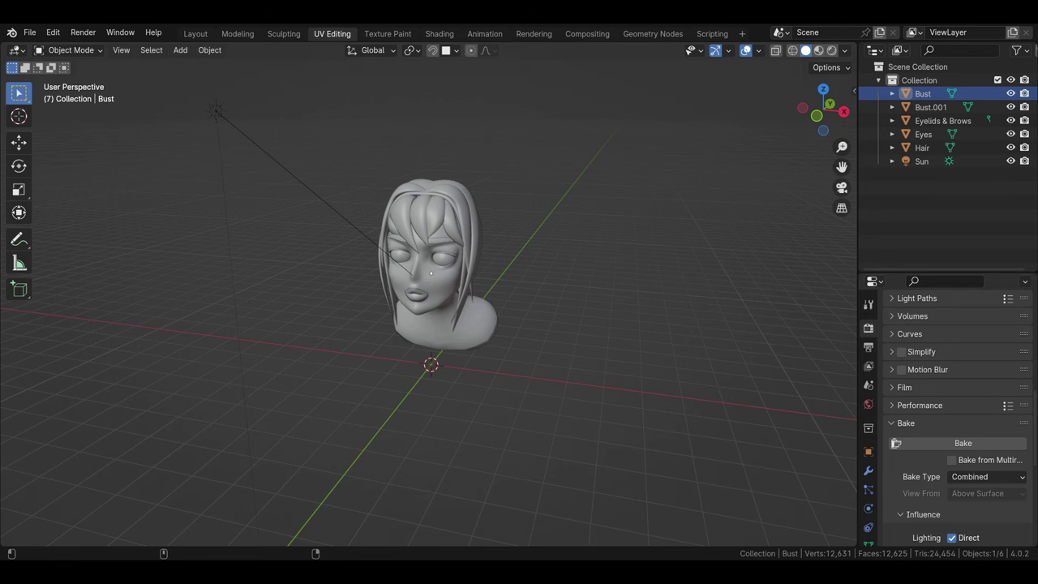
Split off a Shader Editor below the viewport showing the bust's nodes, and delete the Principled BSDF.
{"action": "left_click_drag", "start_coordinate": [853, 541], "coordinate": [809, 356]}
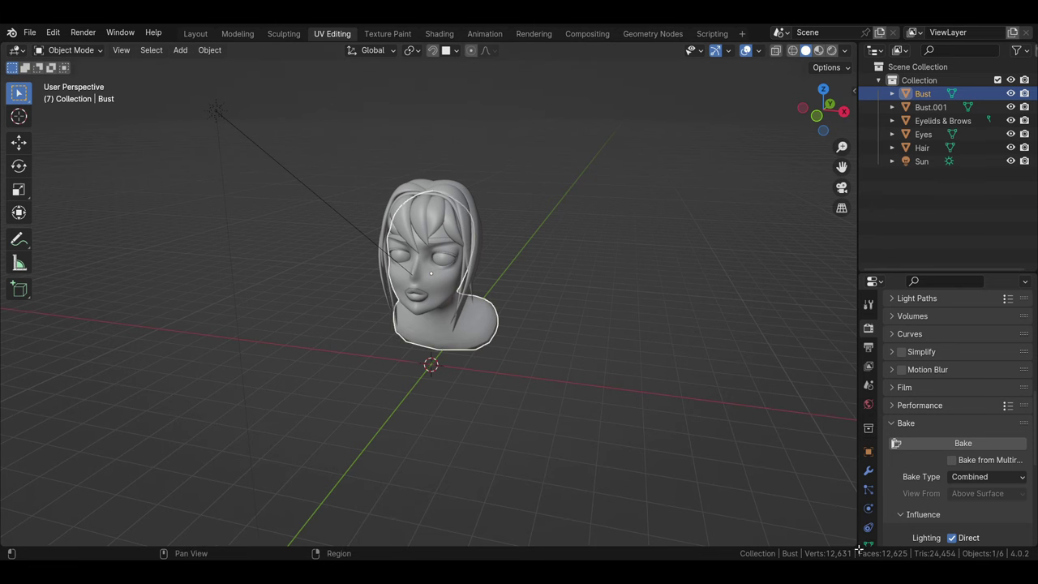
{"action": "left_click", "coordinate": [14, 363]}
{"action": "left_click", "coordinate": [57, 486]}
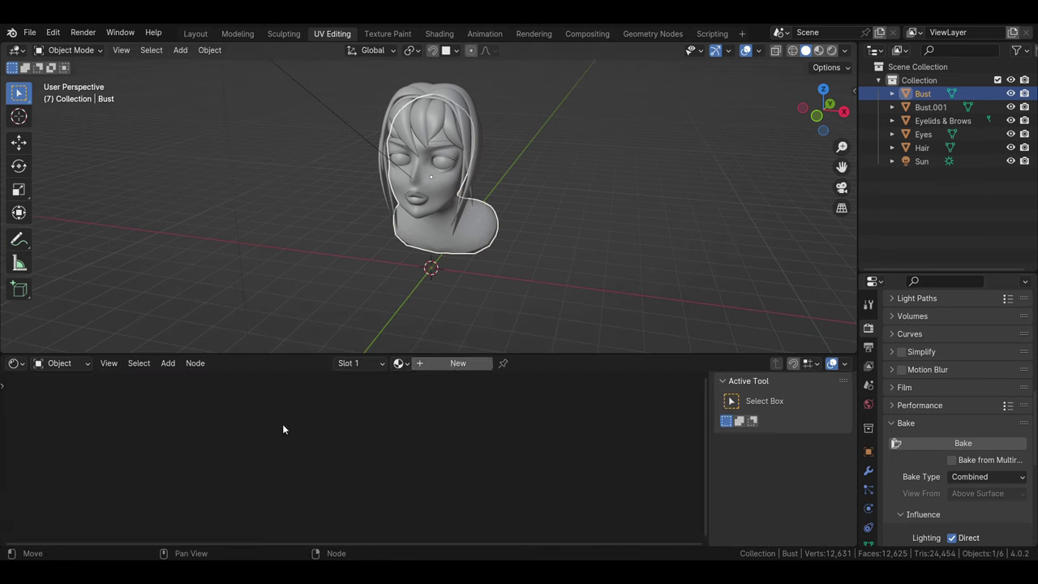
{"action": "left_click", "coordinate": [341, 486]}
{"action": "key", "text": "x"}
Add pseudoPainter and pseudoShader (Eevee) group nodes, placing pseudoShader between painter and Material Output.
{"action": "key", "text": "shift+a"}
{"action": "left_click", "coordinate": [228, 392]}
{"action": "left_click", "coordinate": [338, 457]}
{"action": "left_click", "coordinate": [225, 426]}
{"action": "left_click_drag", "start_coordinate": [423, 417], "coordinate": [504, 409]}
{"action": "key", "text": "shift+a"}
{"action": "left_click", "coordinate": [324, 391]}
{"action": "left_click", "coordinate": [395, 452]}
{"action": "left_click", "coordinate": [453, 417]}
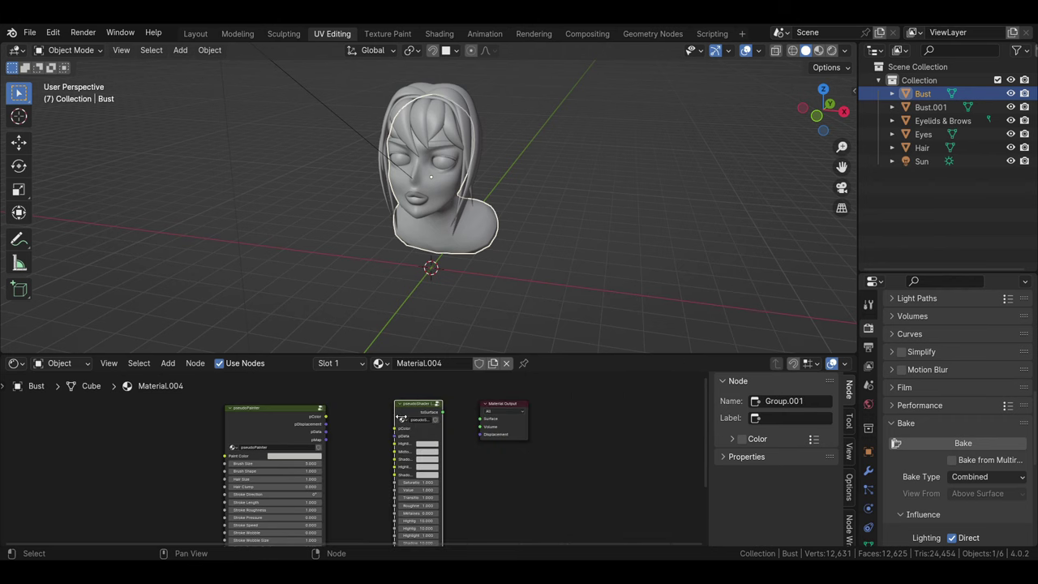
Connect pseudoPainter's outputs into pseudoShader.
{"action": "left_click", "coordinate": [325, 418], "text": "shift"}
{"action": "key", "text": "f"}
{"action": "scroll", "coordinate": [509, 429], "scroll_direction": "up", "scroll_amount": 3}
{"action": "scroll", "coordinate": [509, 428], "scroll_direction": "up", "scroll_amount": 2}
{"action": "scroll", "coordinate": [545, 430], "scroll_direction": "down", "scroll_amount": 3}
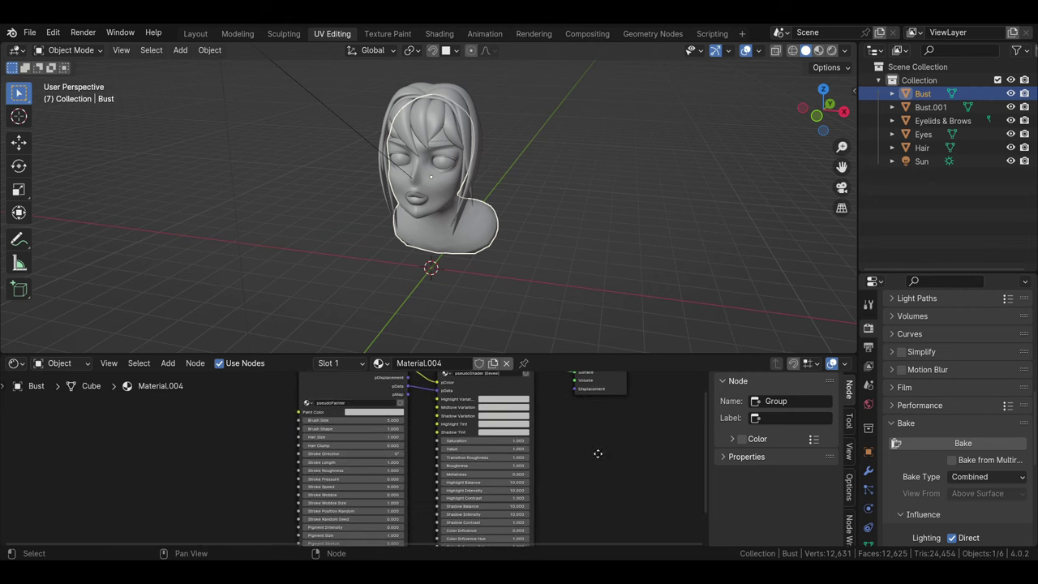
{"action": "scroll", "coordinate": [568, 450], "scroll_direction": "down", "scroll_amount": 2}
Add an Image Texture node to the left of pseudoPainter.
{"action": "key", "text": "shift+a"}
{"action": "left_click", "coordinate": [167, 394]}
{"action": "left_click", "coordinate": [219, 445]}
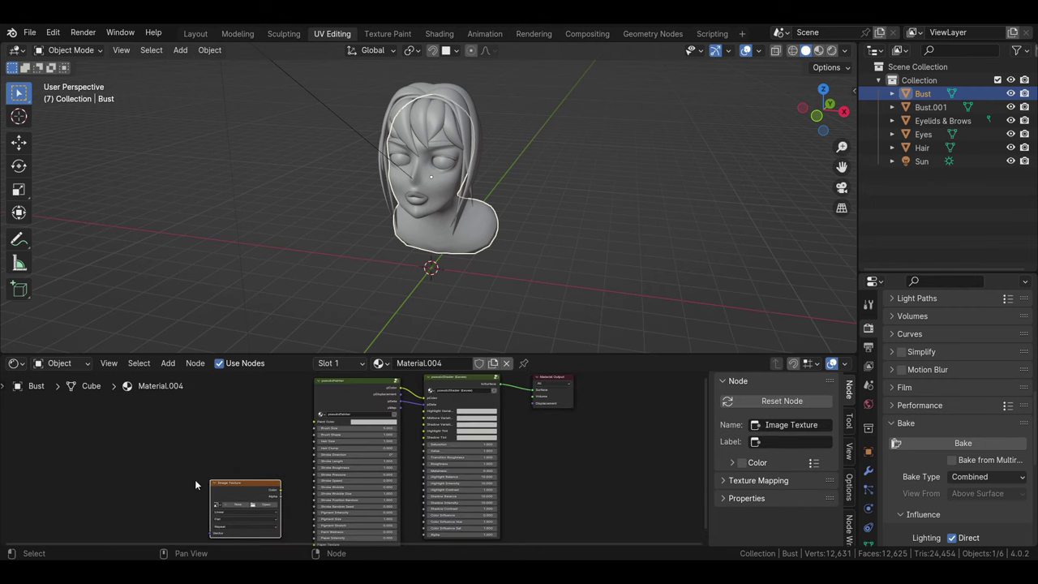
{"action": "left_click", "coordinate": [195, 399]}
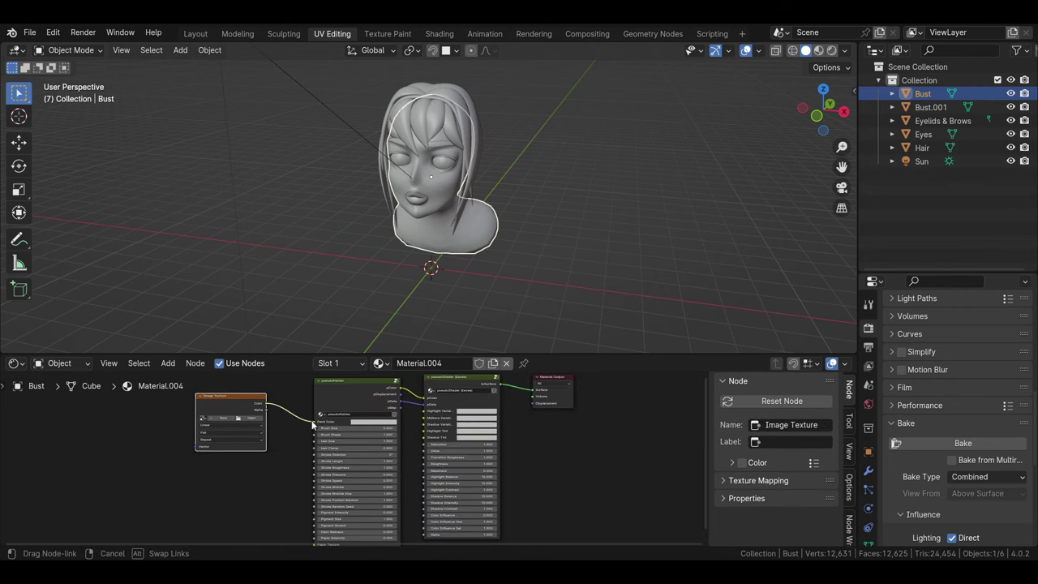
{"action": "scroll", "coordinate": [292, 471], "scroll_direction": "up", "scroll_amount": 2}
{"action": "scroll", "coordinate": [294, 461], "scroll_direction": "up", "scroll_amount": 1}
Add a Texture Coordinate node and link its UV output into pseudoPainter's Mapping input.
{"action": "key", "text": "shift+a"}
{"action": "left_click", "coordinate": [248, 394]}
{"action": "left_click", "coordinate": [295, 429]}
{"action": "left_click_drag", "start_coordinate": [412, 499], "coordinate": [411, 499]}
{"action": "scroll", "coordinate": [372, 405], "scroll_direction": "down", "scroll_amount": 2}
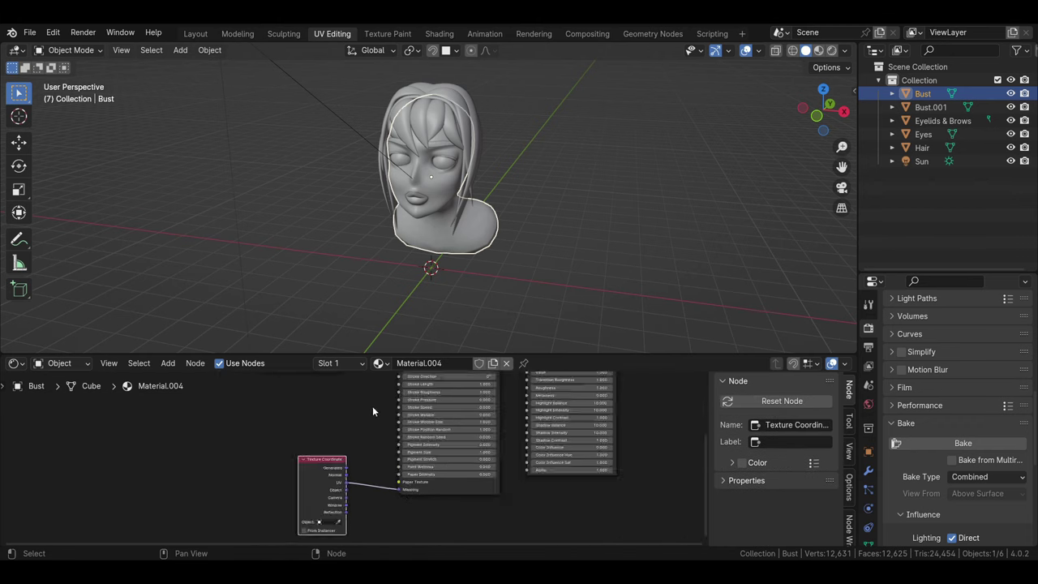
{"action": "scroll", "coordinate": [372, 405], "scroll_direction": "down", "scroll_amount": 2}
{"action": "middle_click_drag", "start_coordinate": [559, 404], "coordinate": [556, 443]}
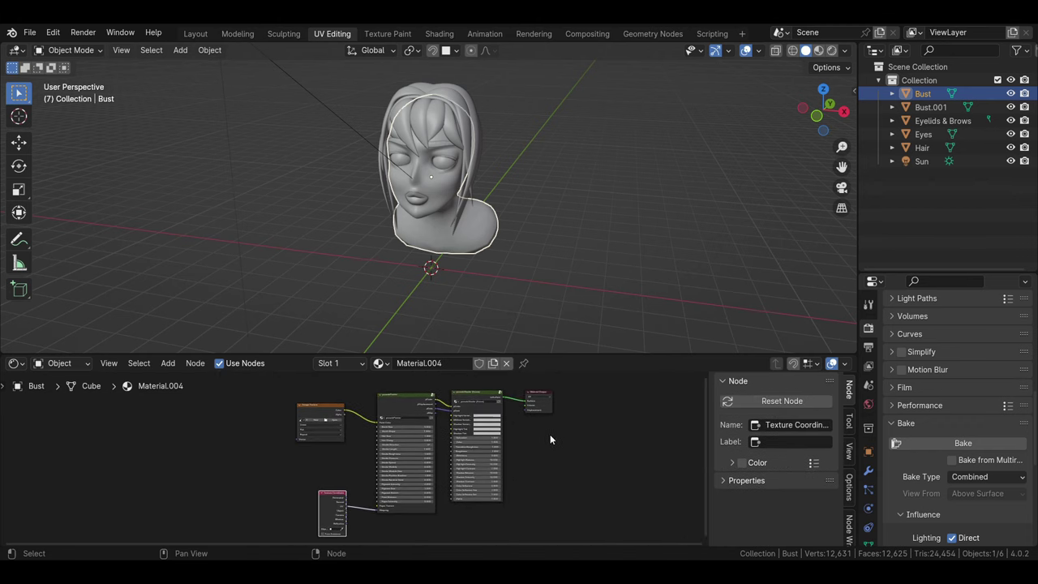
Switch the viewport to Rendered shading, reselect the Bust, and start a new image for the texture.
{"action": "left_click", "coordinate": [835, 51]}
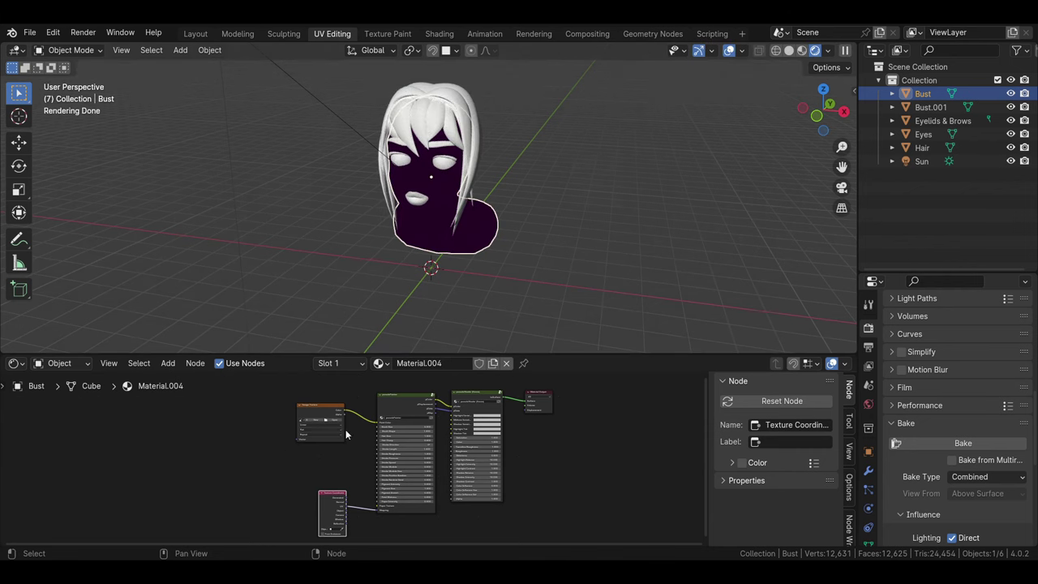
{"action": "scroll", "coordinate": [242, 449], "scroll_direction": "up", "scroll_amount": 3}
{"action": "left_click", "coordinate": [921, 160]}
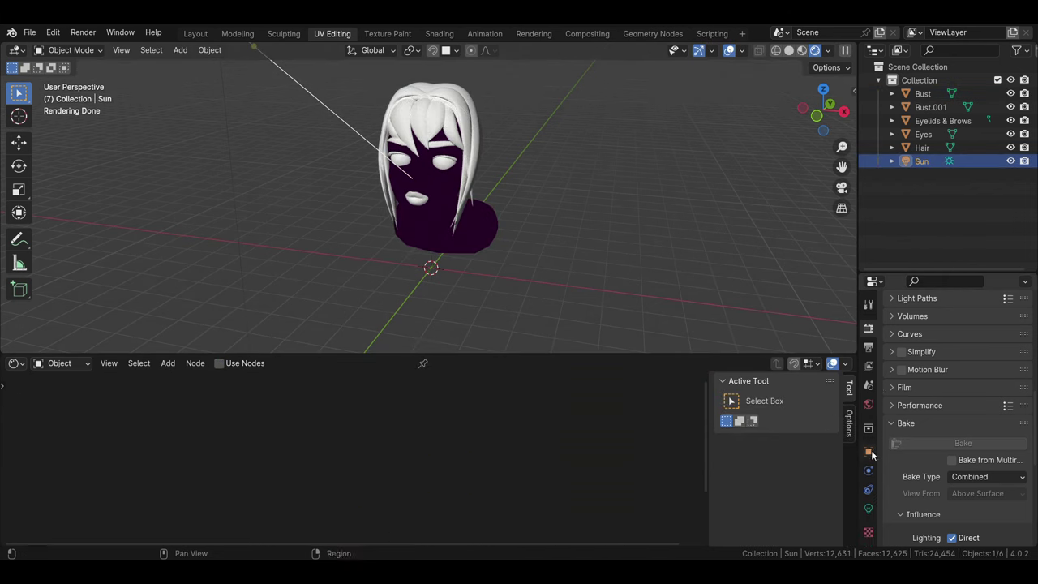
{"action": "left_click", "coordinate": [869, 453]}
{"action": "left_click", "coordinate": [922, 93]}
{"action": "scroll", "coordinate": [261, 505], "scroll_direction": "up", "scroll_amount": 2}
{"action": "left_click", "coordinate": [309, 426]}
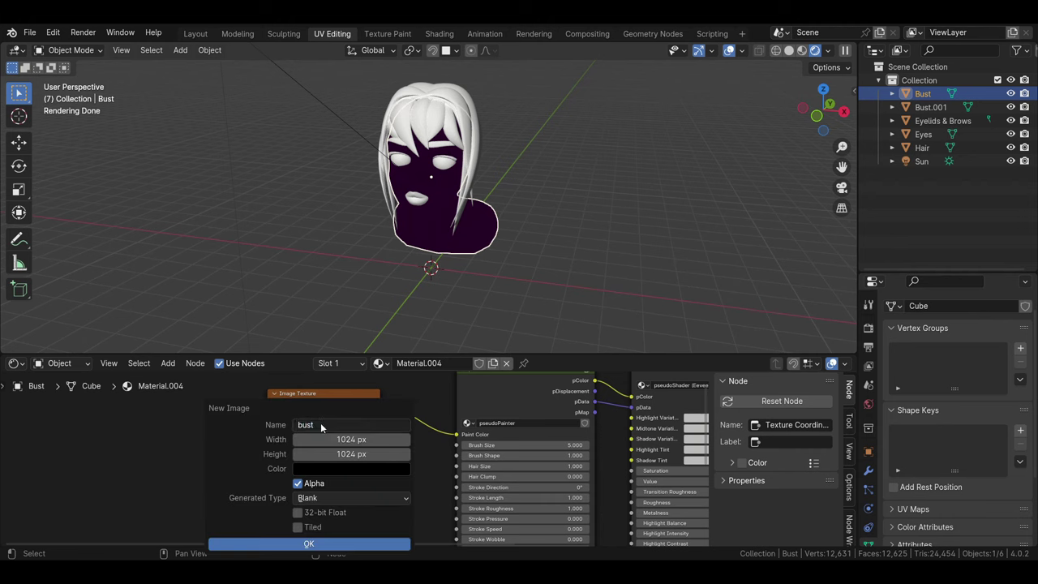
{"action": "type", "text": "4096"}
Create the new 4096 × 4096 image named bust on the Image Texture node.
{"action": "left_click", "coordinate": [351, 454]}
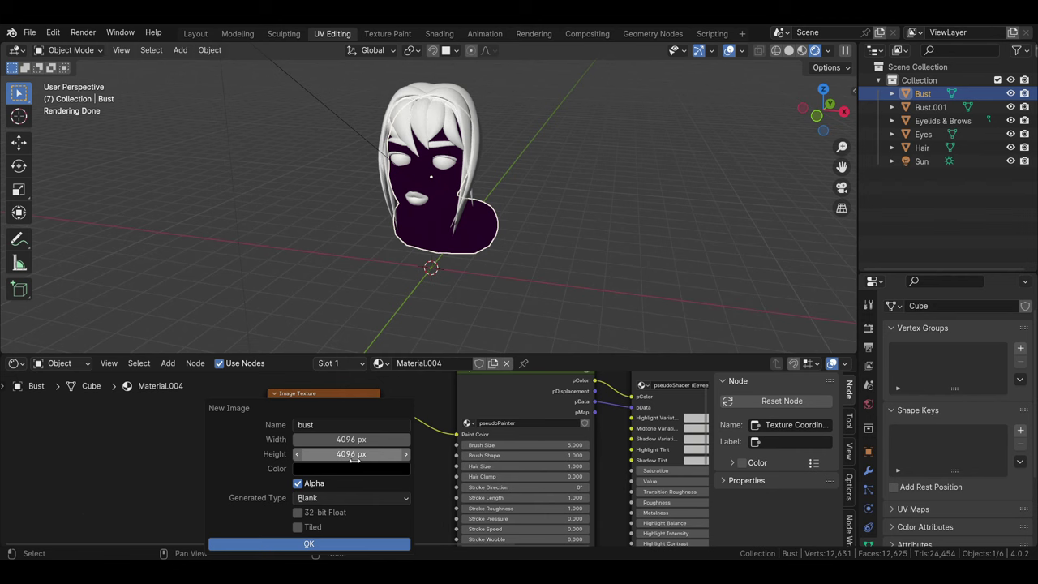
{"action": "left_click", "coordinate": [331, 544]}
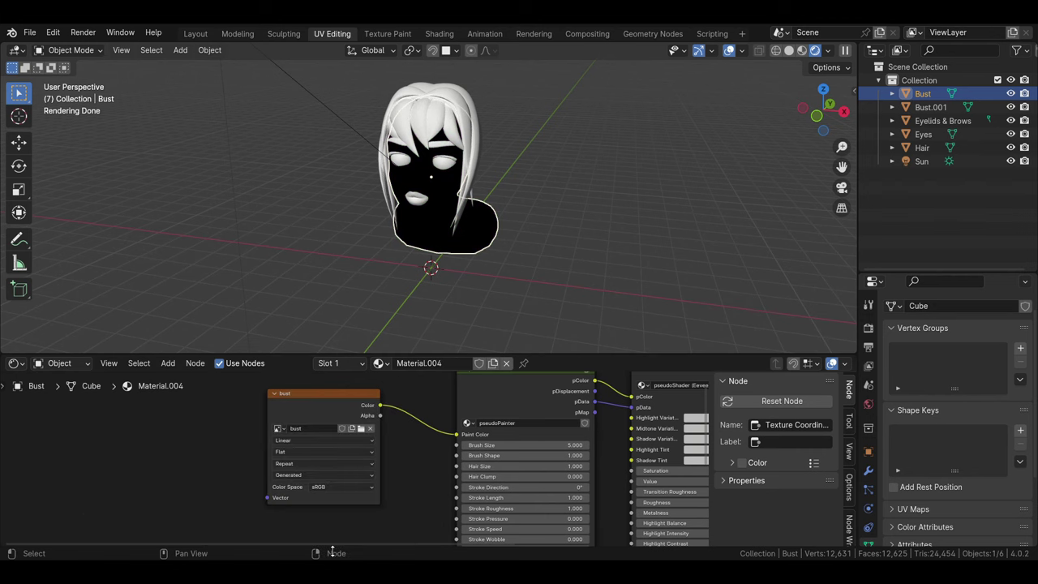
{"action": "key", "text": "Home"}
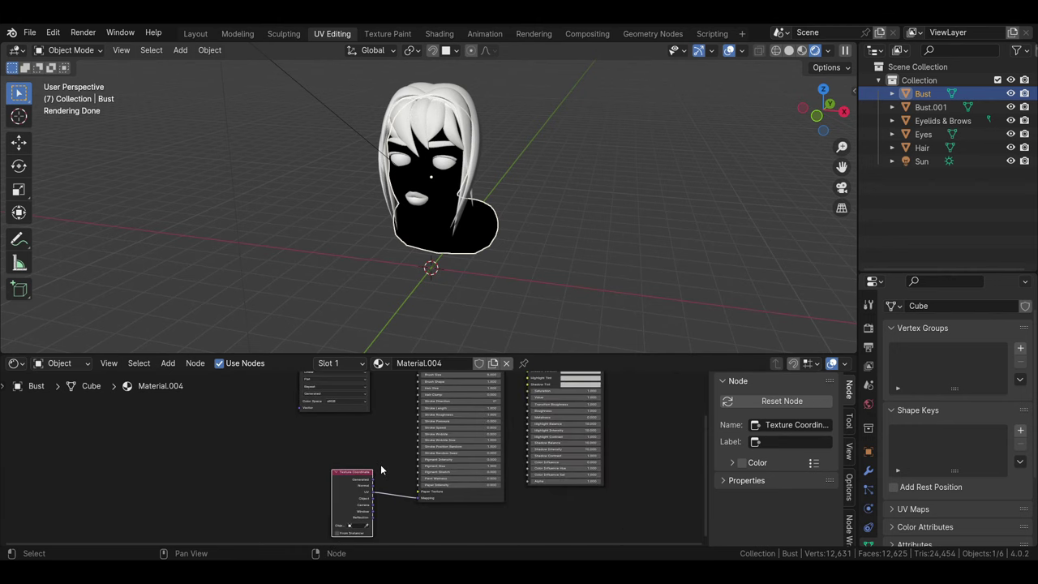
Set the render engine to EEVEE.
{"action": "scroll", "coordinate": [306, 439], "scroll_direction": "down", "scroll_amount": 1}
{"action": "left_click", "coordinate": [390, 234]}
{"action": "middle_click_drag", "start_coordinate": [390, 234], "coordinate": [427, 231]}
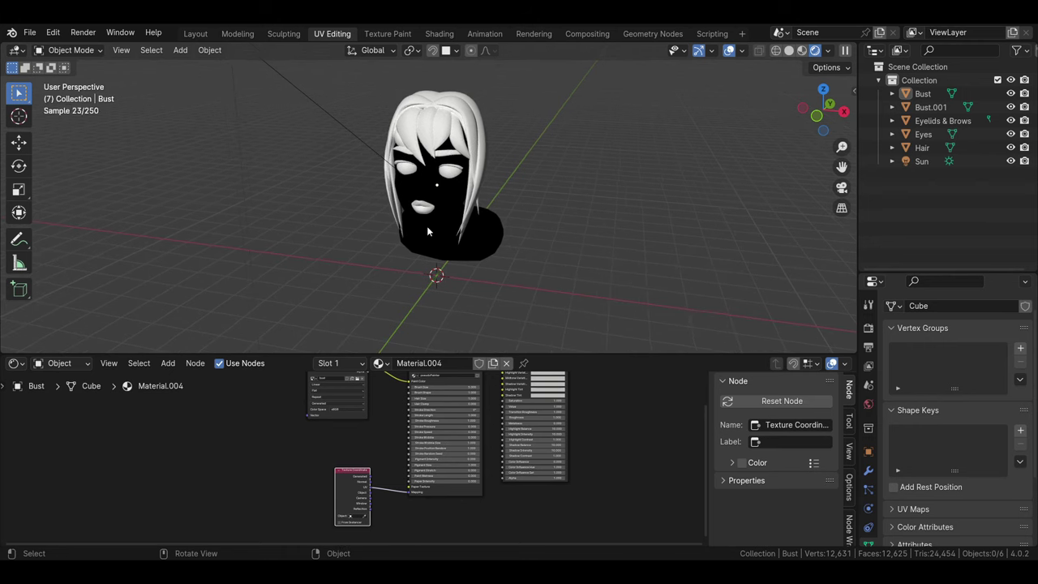
{"action": "left_click", "coordinate": [868, 327]}
{"action": "left_click", "coordinate": [989, 306]}
{"action": "left_click", "coordinate": [932, 317]}
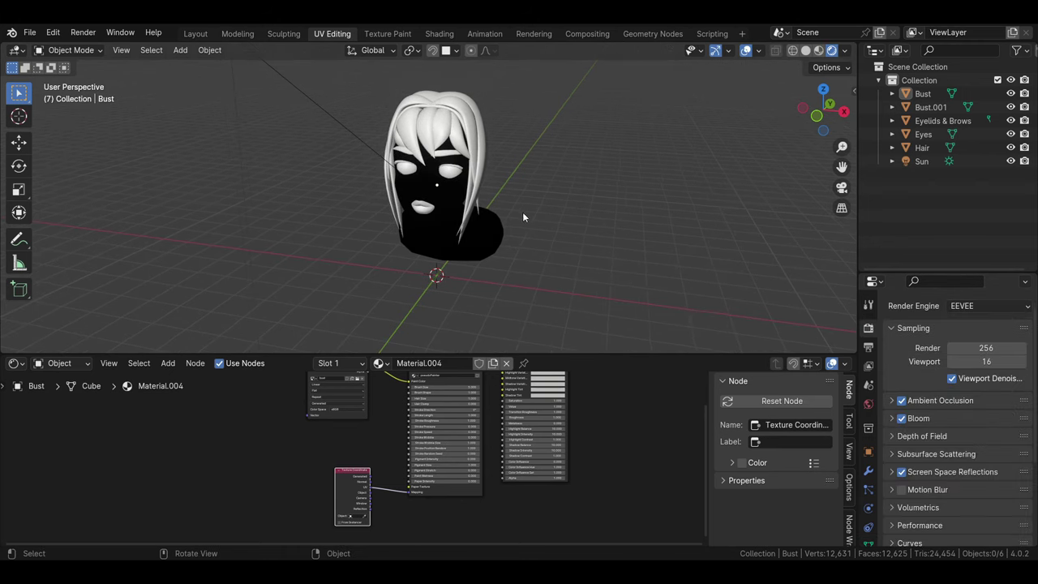
In Texture Paint mode, fill the bust image with a peach skin colour using the Fill tool.
{"action": "middle_click_drag", "start_coordinate": [612, 448], "coordinate": [617, 482]}
{"action": "scroll", "coordinate": [355, 458], "scroll_direction": "up", "scroll_amount": 2}
{"action": "left_click", "coordinate": [333, 402]}
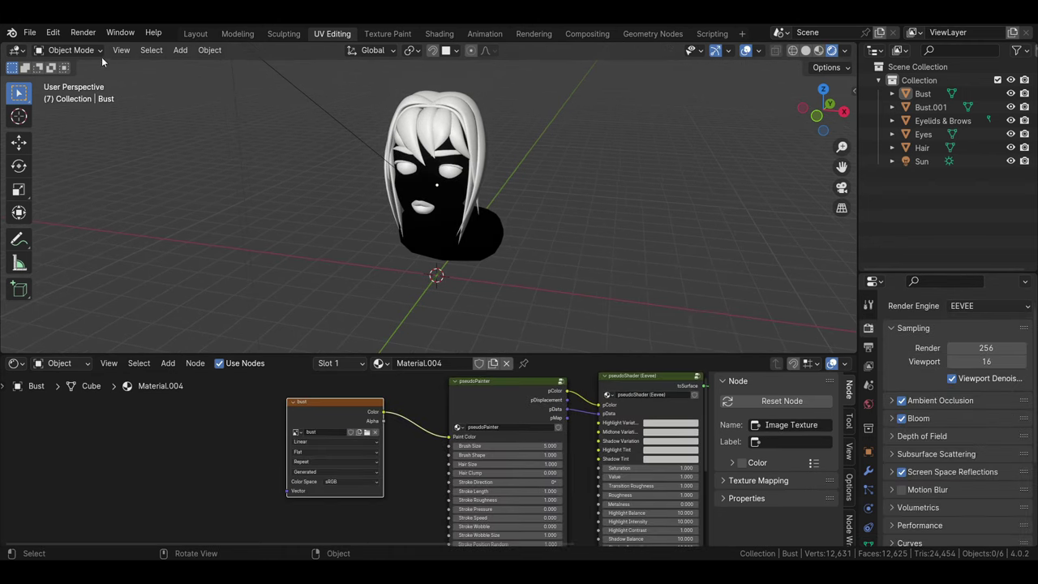
{"action": "left_click", "coordinate": [72, 50]}
{"action": "left_click", "coordinate": [94, 136]}
{"action": "left_click", "coordinate": [19, 185]}
{"action": "left_click", "coordinate": [128, 70]}
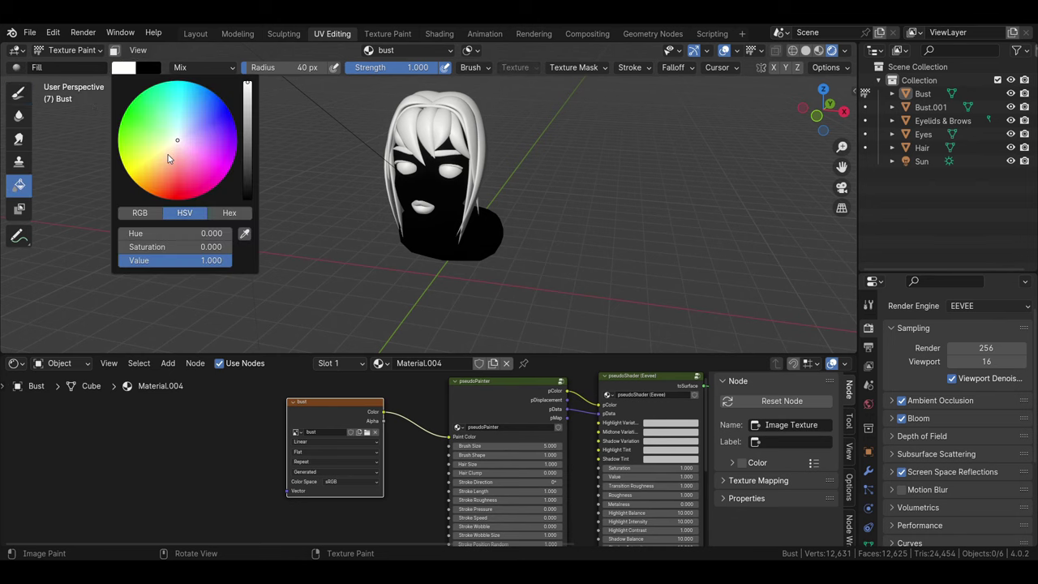
{"action": "left_click", "coordinate": [425, 186]}
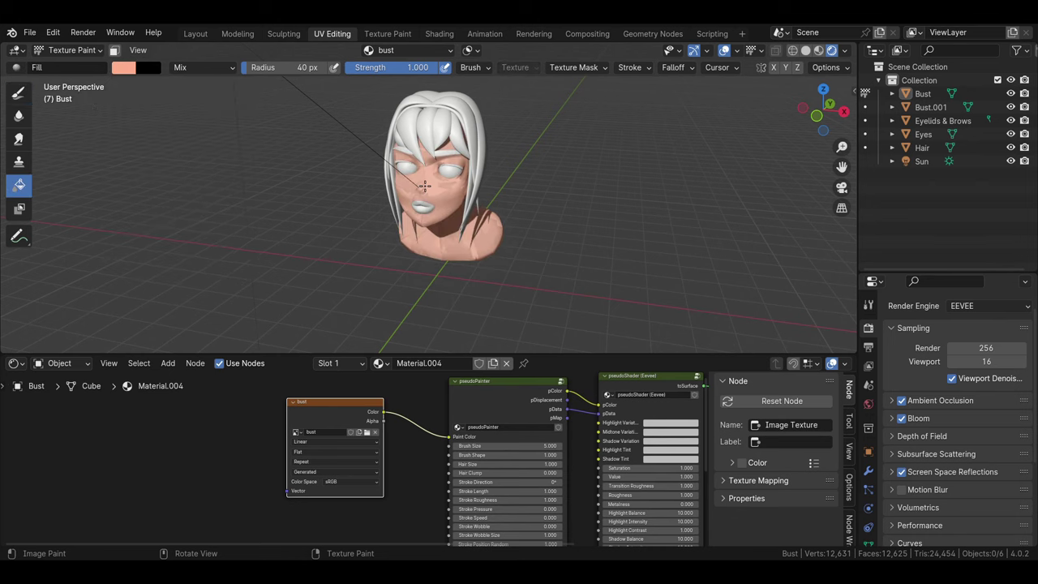
Return to Object Mode with the bust selected and orbit to view it.
{"action": "left_click", "coordinate": [71, 50]}
{"action": "left_click", "coordinate": [65, 67]}
{"action": "left_click", "coordinate": [438, 203]}
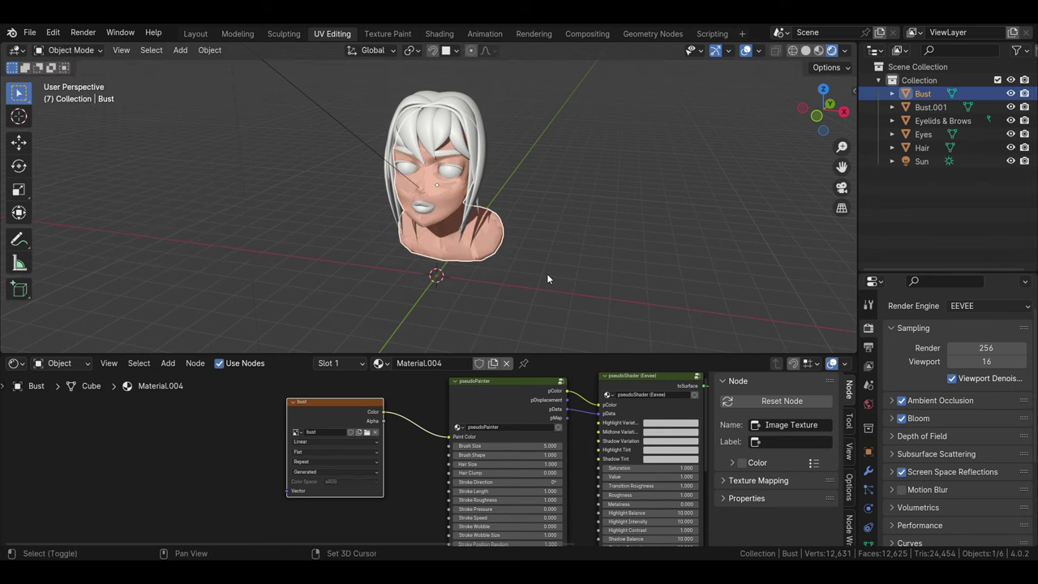
{"action": "middle_click_drag", "start_coordinate": [546, 273], "coordinate": [486, 244]}
{"action": "middle_click_drag", "start_coordinate": [422, 409], "coordinate": [402, 407]}
On pseudoPainter, set Brush Size to 2.8 and Brush Shape to 0.
{"action": "scroll", "coordinate": [574, 423], "scroll_direction": "up", "scroll_amount": 1}
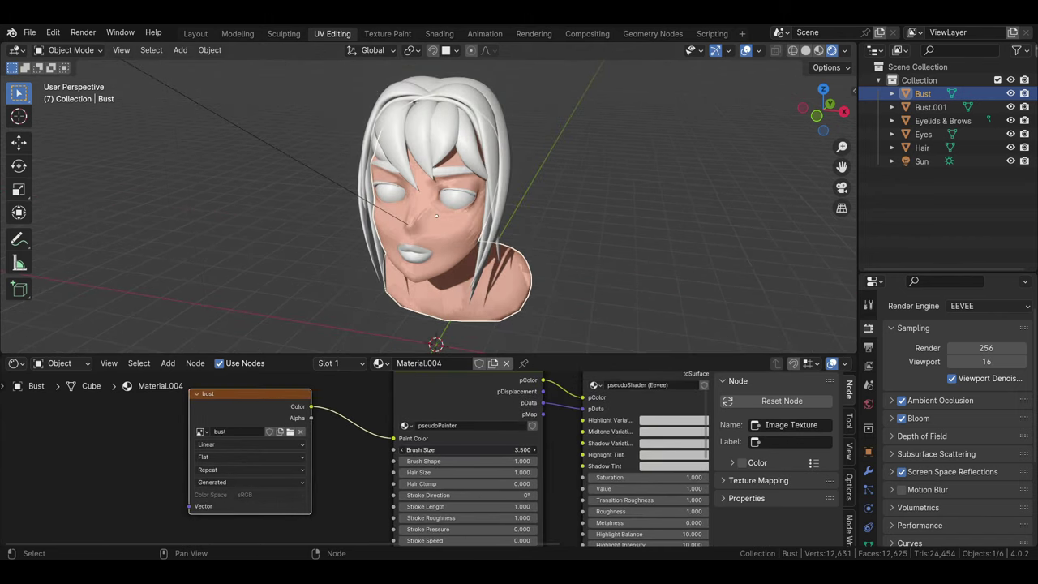
{"action": "left_click_drag", "start_coordinate": [470, 449], "coordinate": [454, 450]}
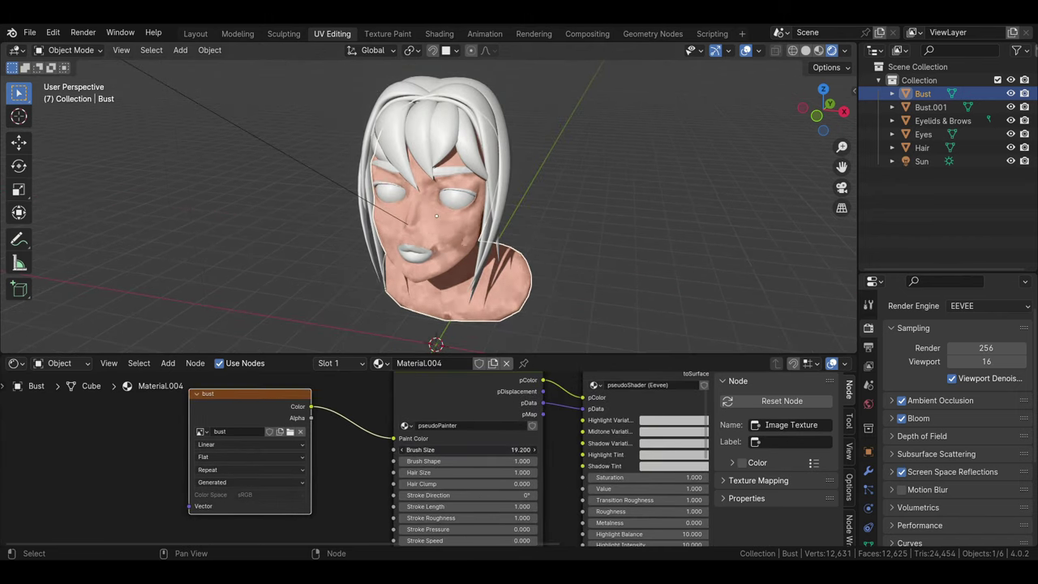
{"action": "left_click_drag", "start_coordinate": [454, 449], "coordinate": [502, 449]}
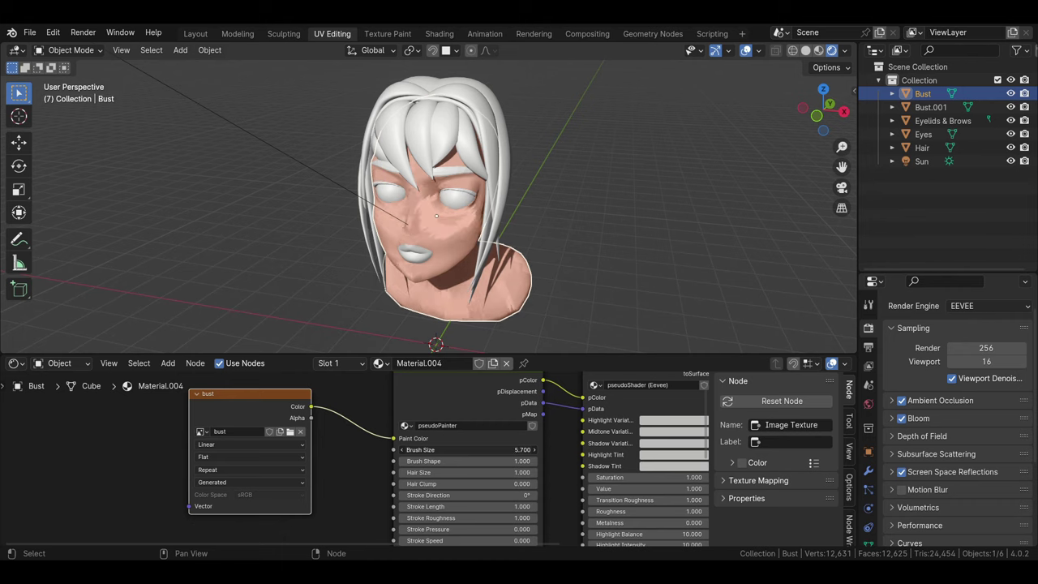
{"action": "middle_click_drag", "start_coordinate": [486, 243], "coordinate": [527, 244]}
{"action": "left_click_drag", "start_coordinate": [502, 449], "coordinate": [454, 449]}
{"action": "middle_click_drag", "start_coordinate": [454, 316], "coordinate": [465, 329]}
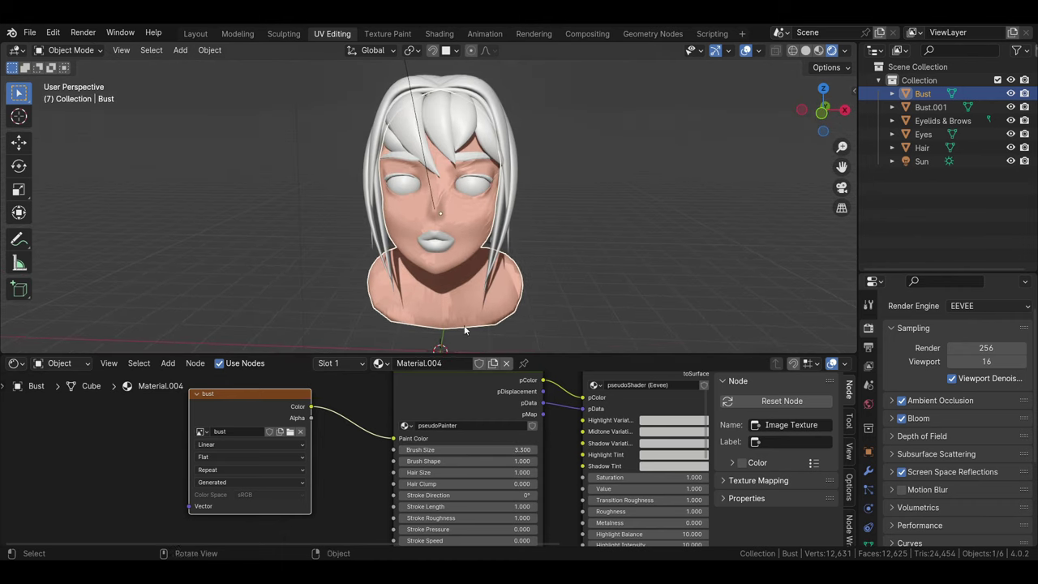
{"action": "mouse_move", "coordinate": [470, 460]}
{"action": "left_mouse_down"}
{"action": "mouse_move", "coordinate": [438, 460]}
{"action": "mouse_move", "coordinate": [469, 472]}
{"action": "left_mouse_up"}
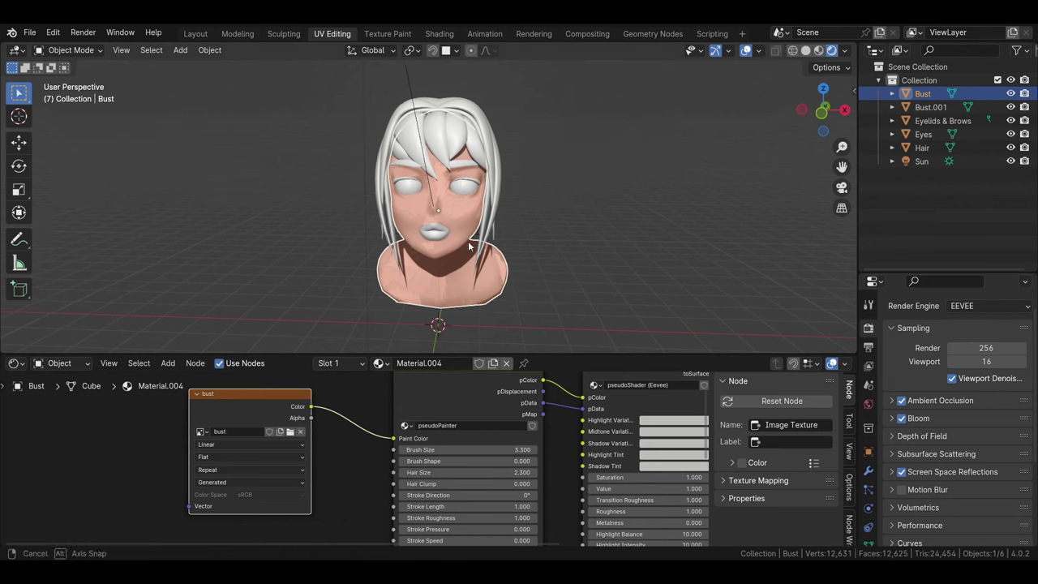
{"action": "left_click_drag", "start_coordinate": [482, 449], "coordinate": [451, 452]}
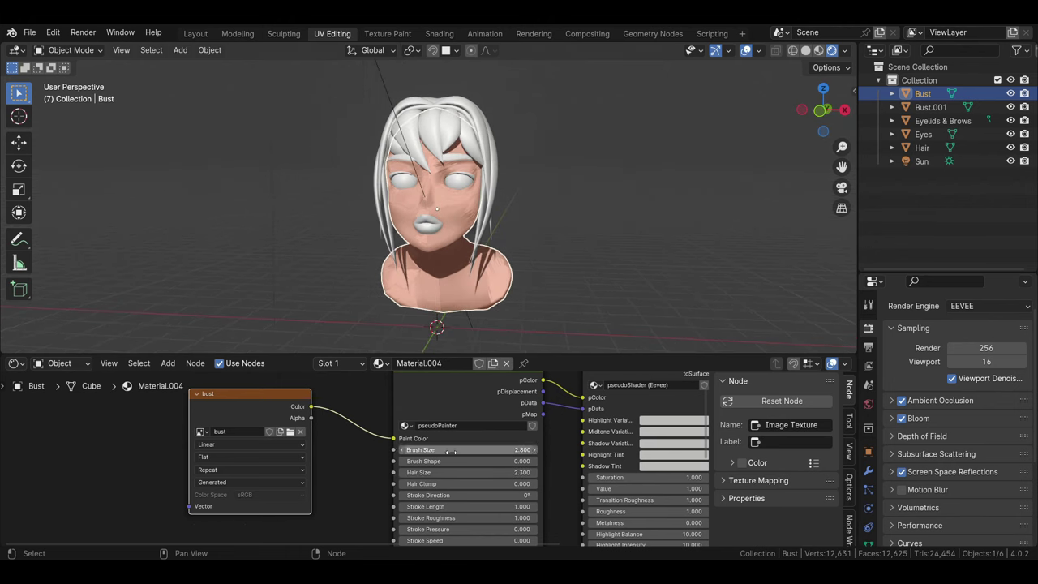
Set Stroke Direction to -58.8°, Stroke Length to 2.3 and Paint Wetness to 1.
{"action": "scroll", "coordinate": [527, 204], "scroll_direction": "up", "scroll_amount": 2}
{"action": "left_click_drag", "start_coordinate": [452, 495], "coordinate": [382, 495]}
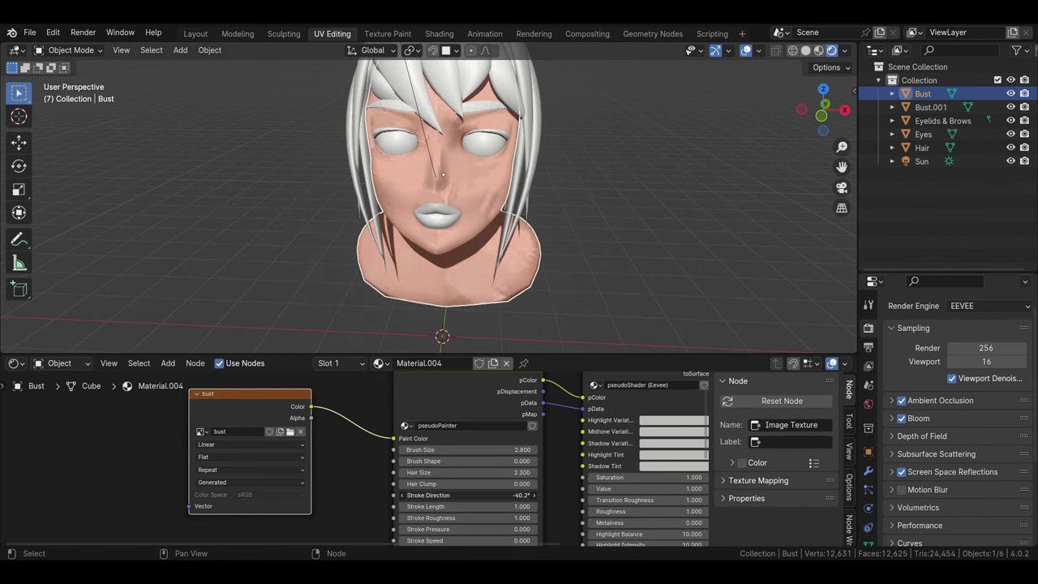
{"action": "scroll", "coordinate": [388, 505], "scroll_direction": "down", "scroll_amount": 1, "text": "shift"}
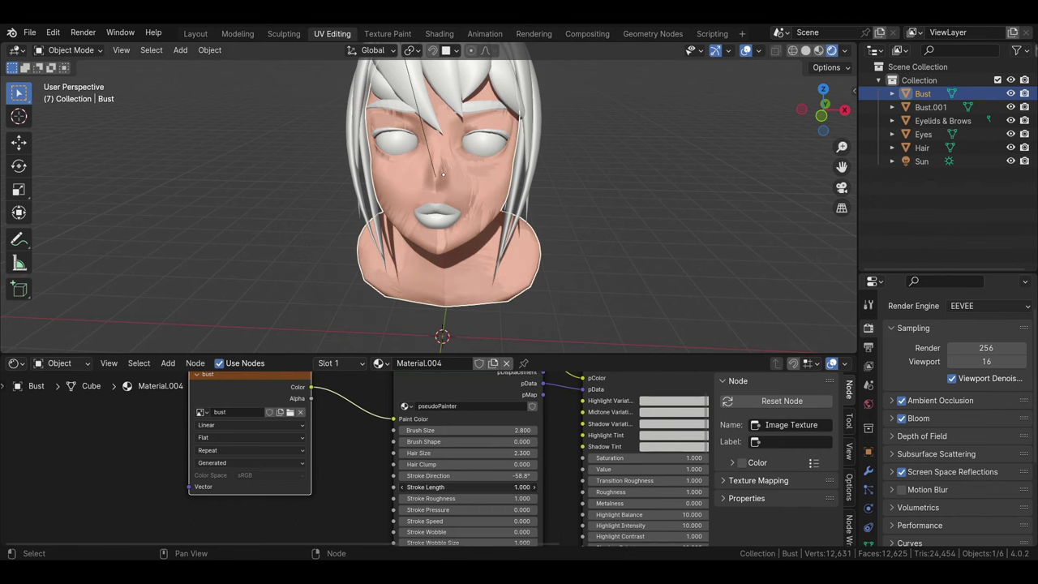
{"action": "key", "text": "BackSpace"}
{"action": "left_click_drag", "start_coordinate": [469, 487], "coordinate": [503, 487]}
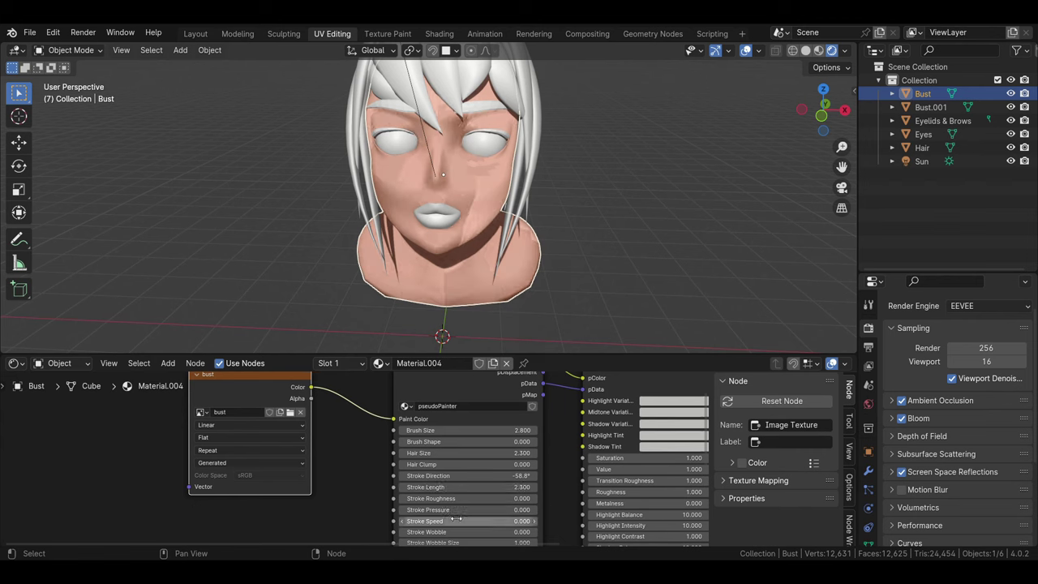
{"action": "scroll", "coordinate": [487, 520], "scroll_direction": "down", "scroll_amount": 2, "text": "shift"}
{"action": "scroll", "coordinate": [486, 503], "scroll_direction": "down", "scroll_amount": 2, "text": "shift"}
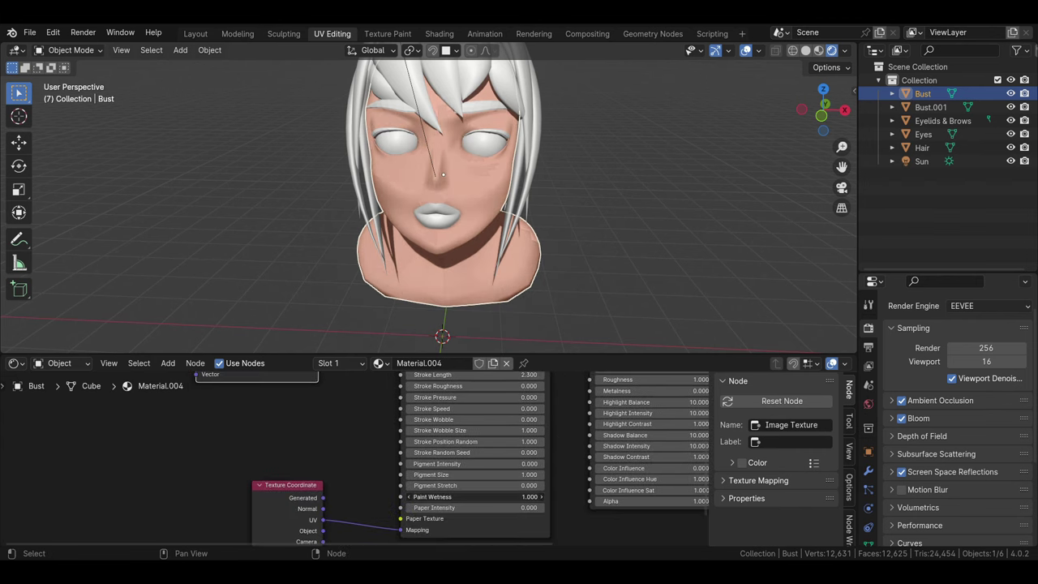
{"action": "left_click_drag", "start_coordinate": [474, 496], "coordinate": [535, 496]}
Set the Stroke Random Seed to 2.
{"action": "mouse_move", "coordinate": [454, 268]}
{"action": "middle_mouse_down"}
{"action": "mouse_move", "coordinate": [422, 223]}
{"action": "mouse_move", "coordinate": [430, 194]}
{"action": "middle_mouse_up"}
{"action": "scroll", "coordinate": [429, 195], "scroll_direction": "up", "scroll_amount": 2}
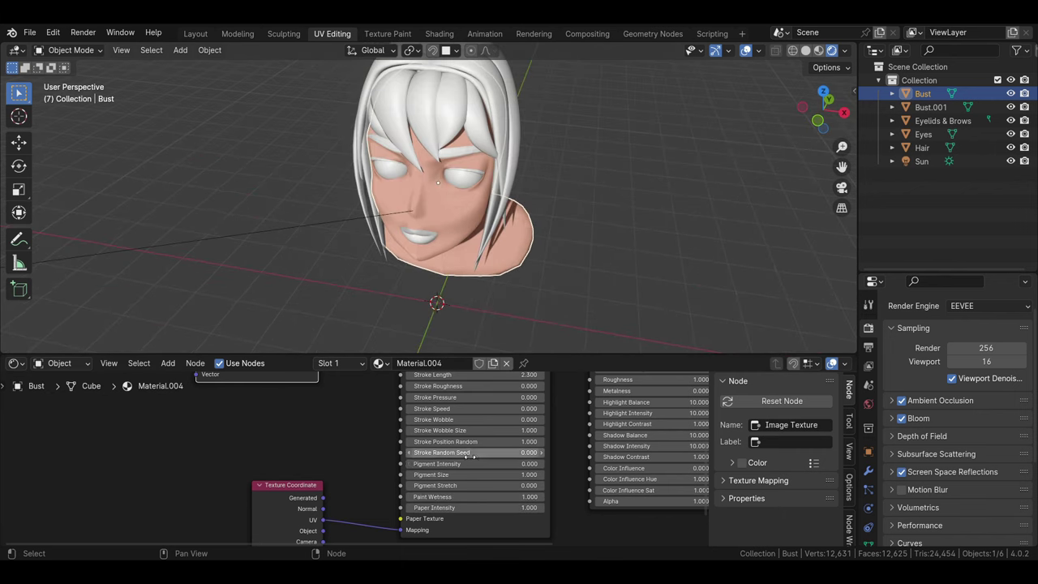
{"action": "left_click_drag", "start_coordinate": [475, 452], "coordinate": [486, 452]}
{"action": "middle_click_drag", "start_coordinate": [471, 353], "coordinate": [460, 342]}
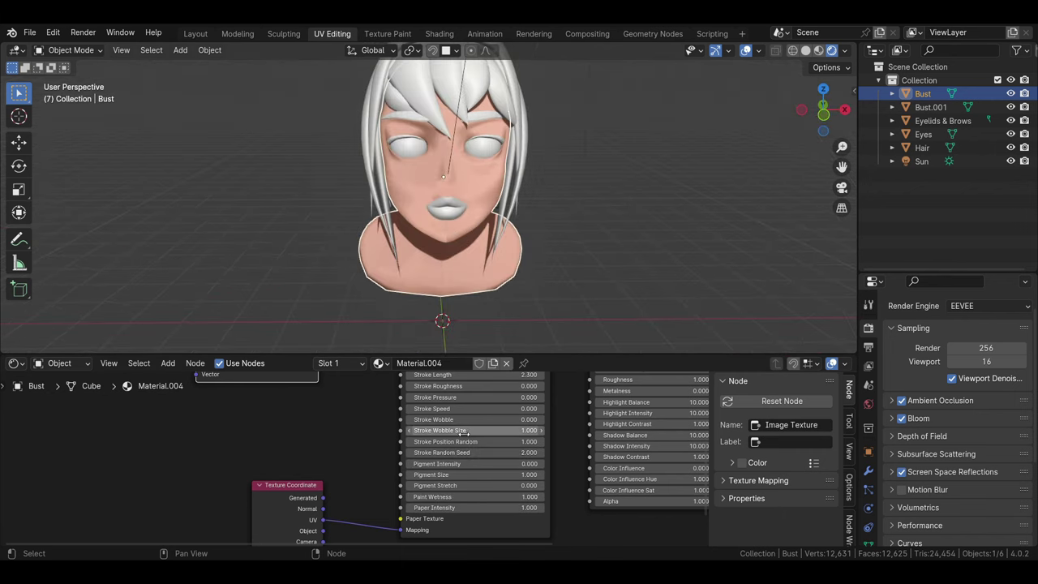
Raise the shader's Saturation to 1.2 and Value to 1.3 to brighten the skin.
{"action": "middle_click_drag", "start_coordinate": [565, 403], "coordinate": [557, 505]}
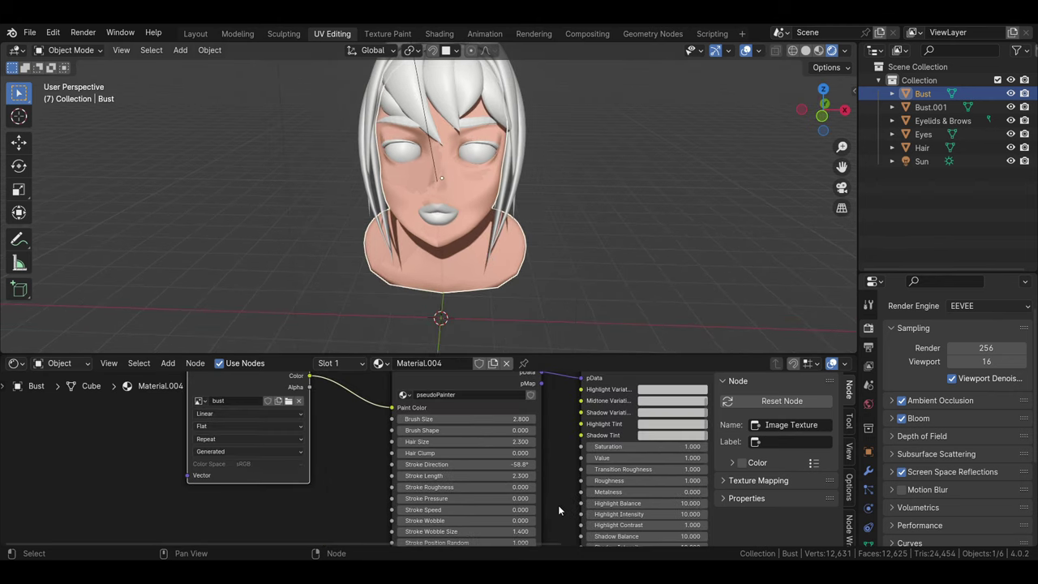
{"action": "left_click_drag", "start_coordinate": [643, 446], "coordinate": [653, 458]}
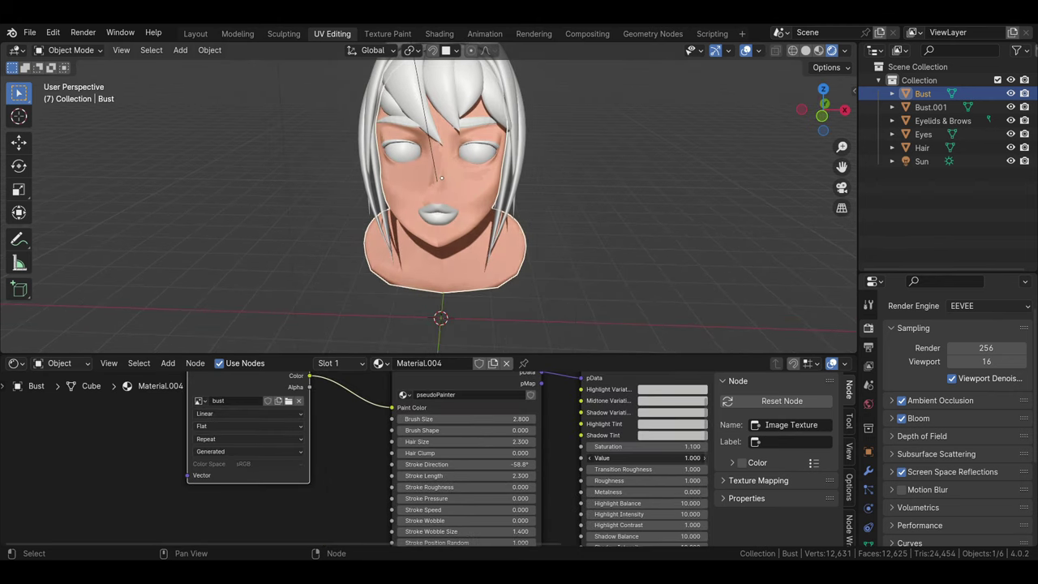
{"action": "mouse_move", "coordinate": [632, 243]}
{"action": "middle_mouse_down"}
{"action": "mouse_move", "coordinate": [649, 225]}
{"action": "mouse_move", "coordinate": [517, 208]}
{"action": "mouse_move", "coordinate": [549, 226]}
{"action": "middle_mouse_up"}
{"action": "scroll", "coordinate": [518, 207], "scroll_direction": "down", "scroll_amount": 2}
{"action": "scroll", "coordinate": [517, 207], "scroll_direction": "up", "scroll_amount": 3}
{"action": "scroll", "coordinate": [549, 226], "scroll_direction": "down", "scroll_amount": 2}
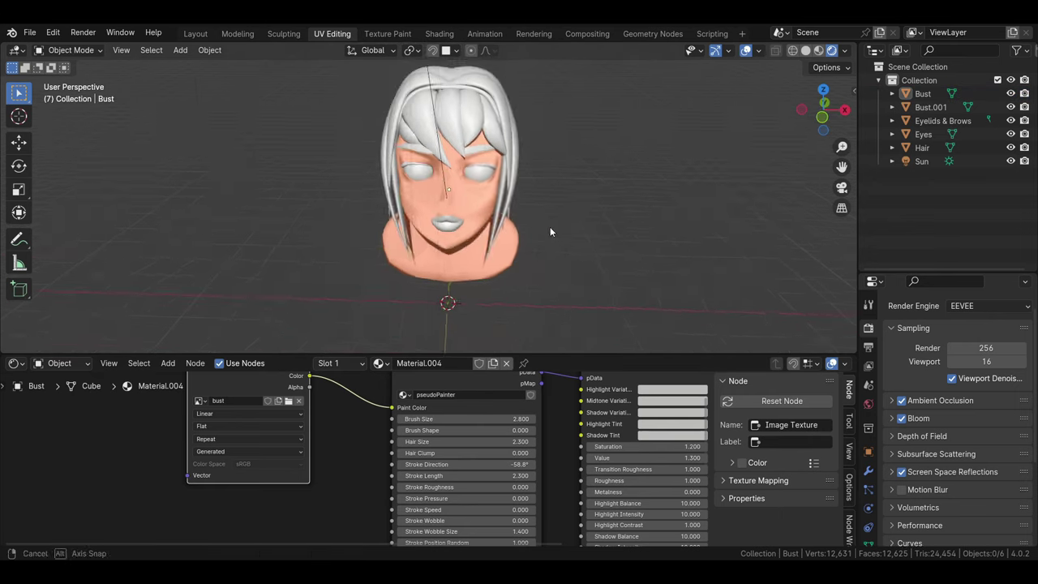
Assign Material.004 to the Eyelids & Brows object.
{"action": "left_click", "coordinate": [467, 235]}
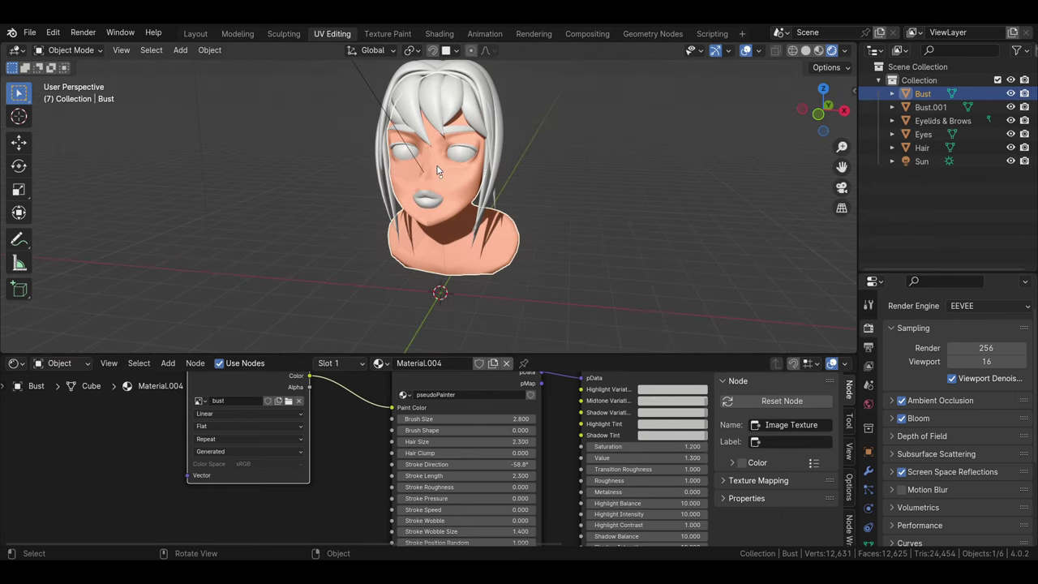
{"action": "left_click", "coordinate": [436, 110]}
{"action": "left_click", "coordinate": [454, 135]}
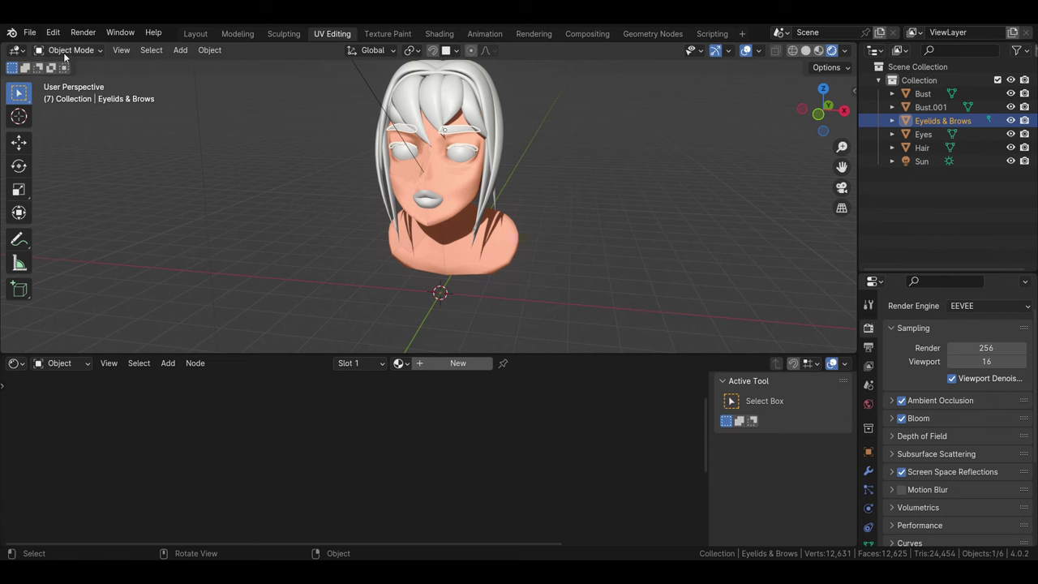
{"action": "left_click", "coordinate": [400, 363]}
{"action": "left_click", "coordinate": [437, 438]}
{"action": "type", "text": "Eyelids & brows"}
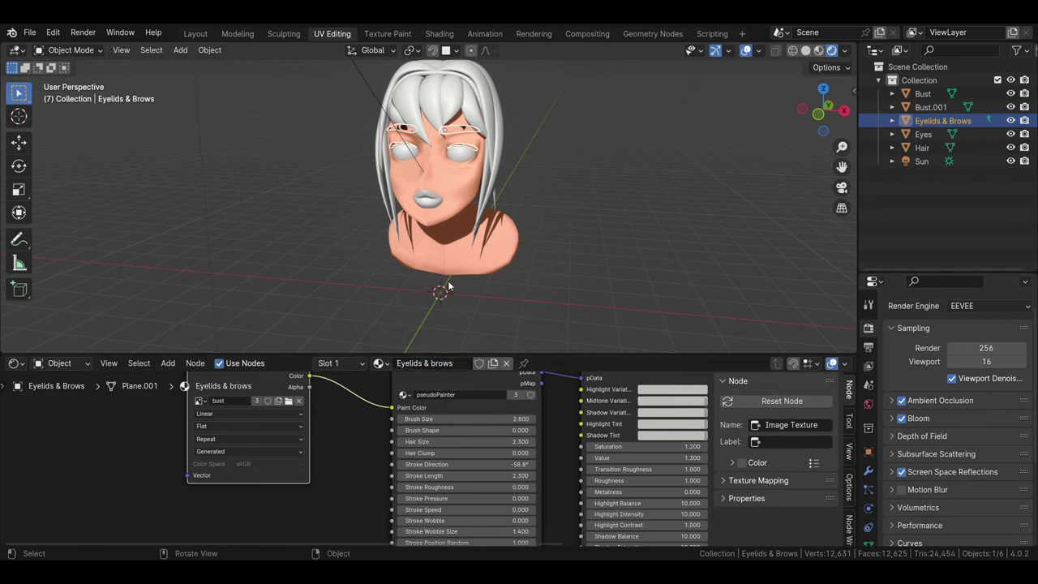
Try a dark paint fill on the eyelids and brows in Texture Paint mode, then undo it.
{"action": "left_click", "coordinate": [448, 282]}
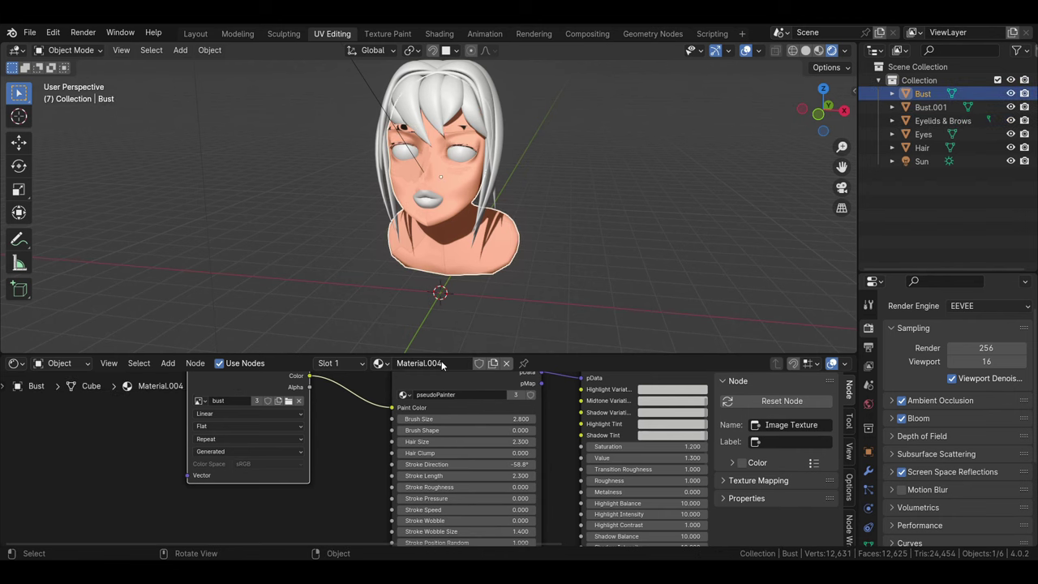
{"action": "left_click", "coordinate": [454, 162]}
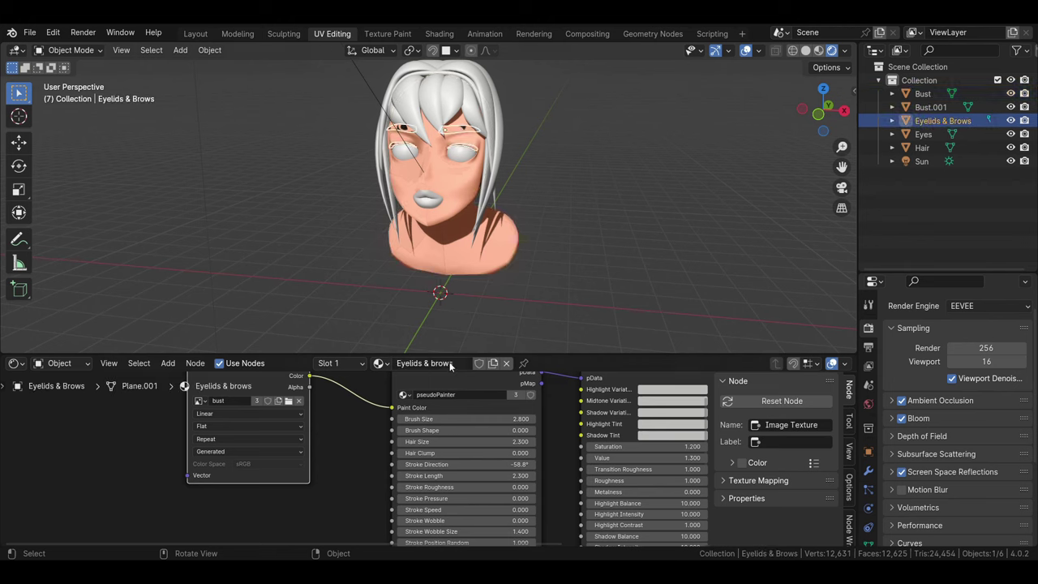
{"action": "left_click", "coordinate": [68, 50]}
{"action": "left_click", "coordinate": [85, 140]}
{"action": "left_click", "coordinate": [123, 67]}
{"action": "scroll", "coordinate": [211, 187], "scroll_direction": "down", "scroll_amount": 5}
{"action": "left_click", "coordinate": [470, 172]}
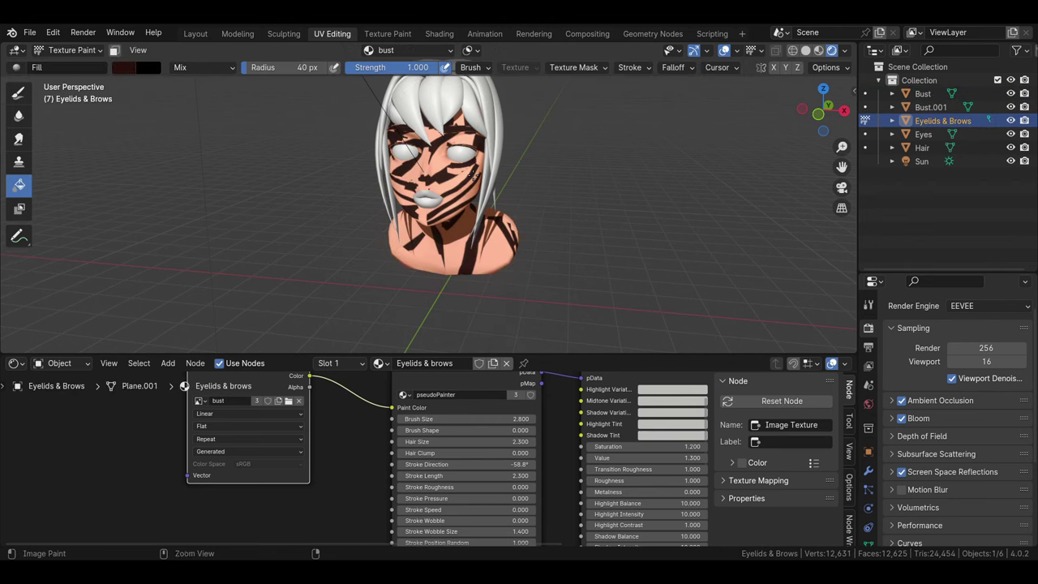
{"action": "scroll", "coordinate": [549, 188], "scroll_direction": "up", "scroll_amount": 2}
{"action": "key", "text": "ctrl+z"}
{"action": "key", "text": "ctrl+z"}
{"action": "scroll", "coordinate": [256, 437], "scroll_direction": "down", "scroll_amount": 3}
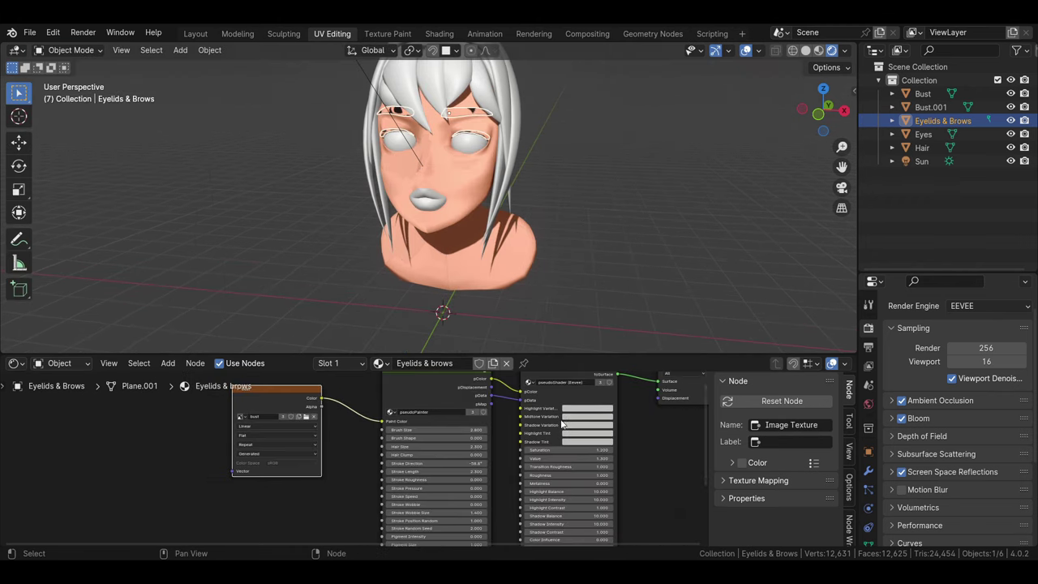
Replace the bust image on the Image Texture node with a new 'eyelids' image and paint-mode check it.
{"action": "left_click", "coordinate": [253, 430]}
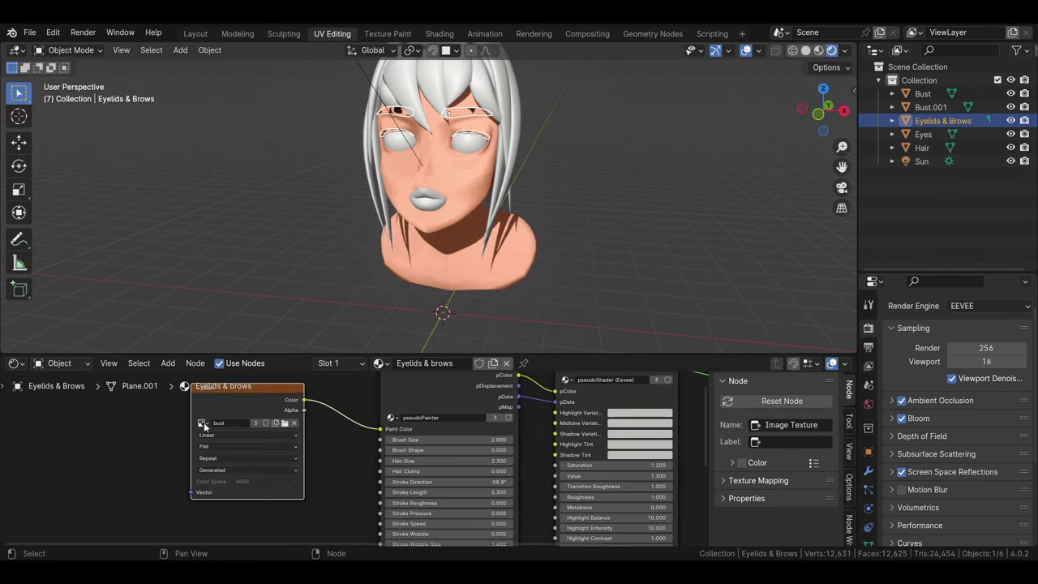
{"action": "left_click", "coordinate": [293, 422]}
{"action": "left_click", "coordinate": [247, 424]}
{"action": "type", "text": "eyelids"}
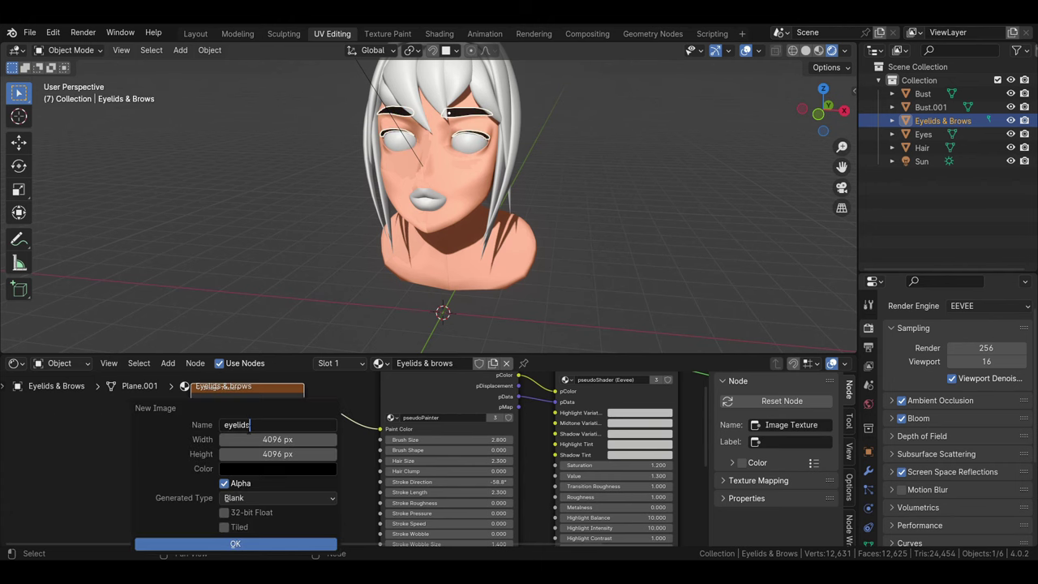
{"action": "key", "text": "Return"}
{"action": "left_click", "coordinate": [81, 49]}
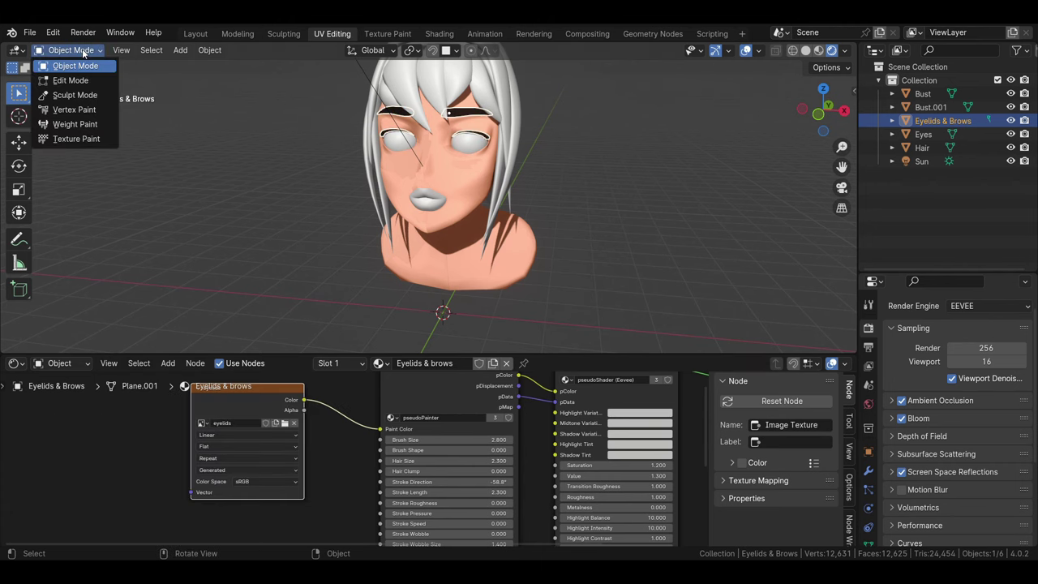
{"action": "left_click", "coordinate": [73, 141]}
{"action": "mouse_move", "coordinate": [413, 126]}
{"action": "middle_mouse_down"}
{"action": "mouse_move", "coordinate": [456, 219]}
{"action": "mouse_move", "coordinate": [438, 236]}
{"action": "middle_mouse_up"}
Back in Object Mode, assign the Eyelids & brows material to the hair.
{"action": "left_click", "coordinate": [72, 49]}
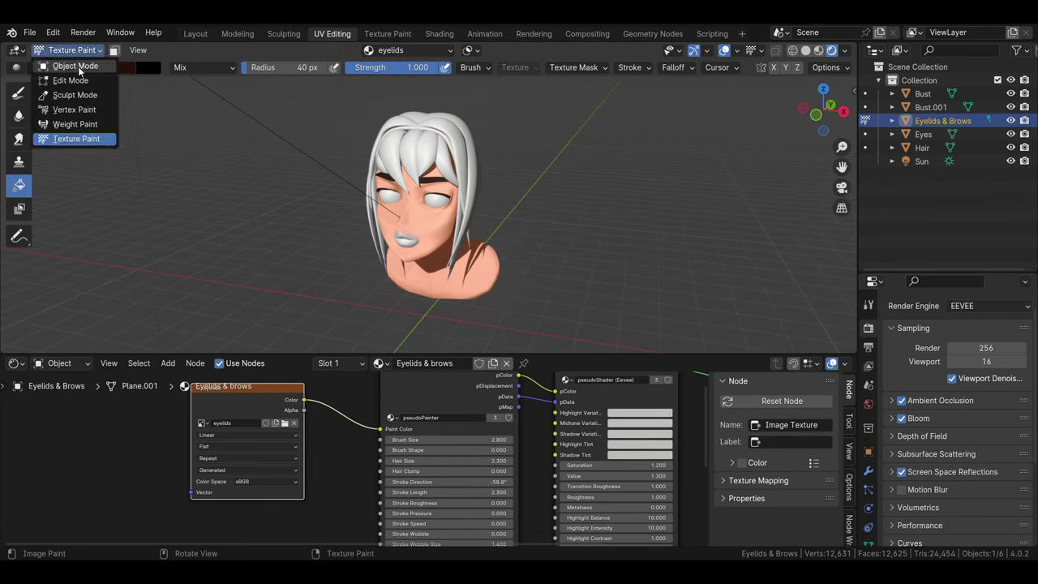
{"action": "left_click", "coordinate": [70, 65]}
{"action": "left_click", "coordinate": [432, 171]}
{"action": "left_click", "coordinate": [398, 362]}
{"action": "left_click", "coordinate": [442, 396]}
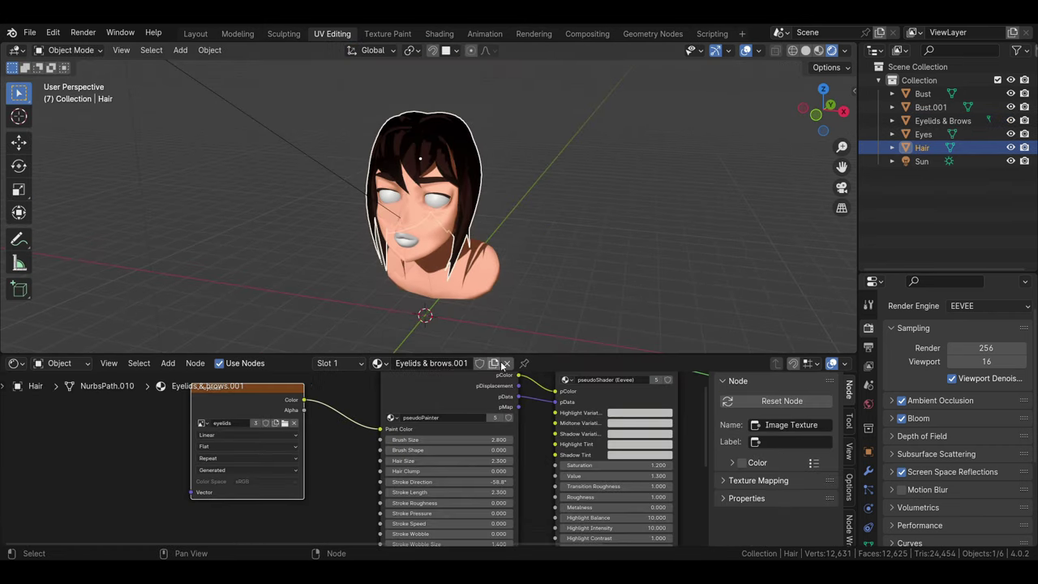
Give the hair's texture node a new image, hair.001, and enter Texture Paint mode.
{"action": "left_click", "coordinate": [293, 422]}
{"action": "left_click", "coordinate": [240, 423]}
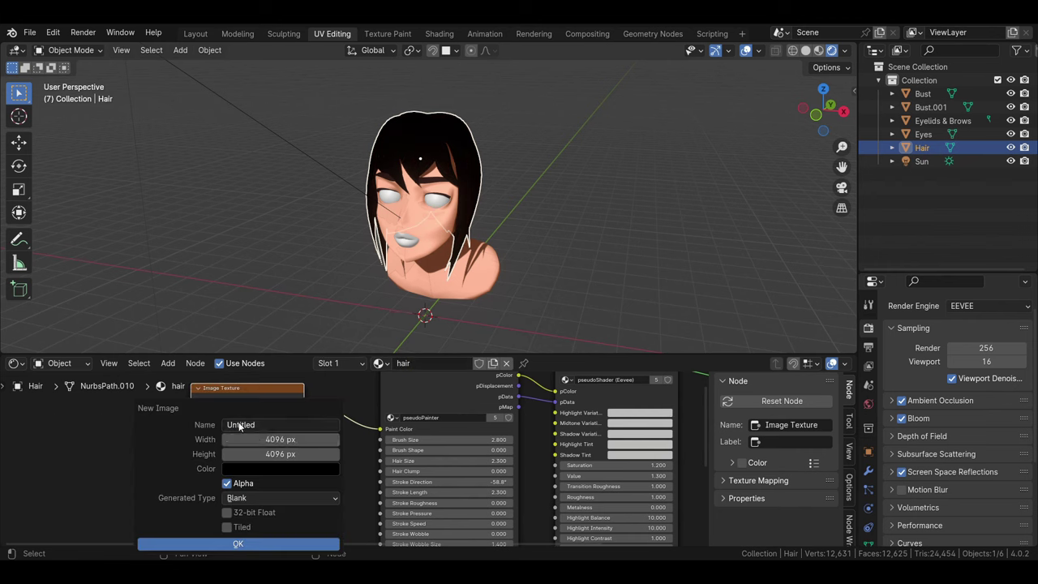
{"action": "left_click", "coordinate": [274, 542]}
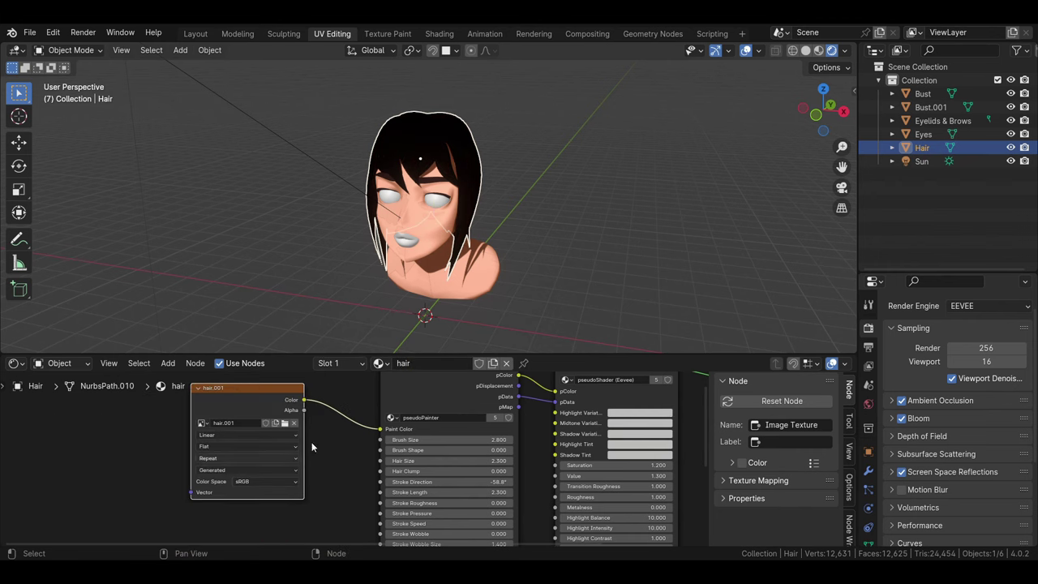
{"action": "left_click", "coordinate": [98, 52]}
{"action": "left_click", "coordinate": [102, 139]}
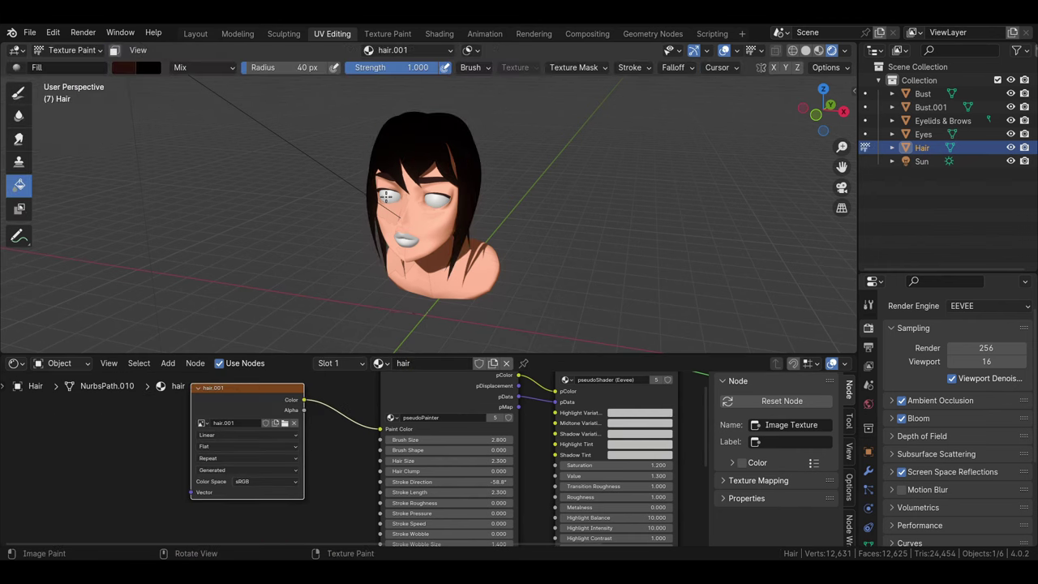
Fill the hair with a dark red-brown, then undo it.
{"action": "left_click", "coordinate": [130, 68]}
{"action": "left_click", "coordinate": [421, 152]}
{"action": "middle_click_drag", "start_coordinate": [421, 152], "coordinate": [397, 154]}
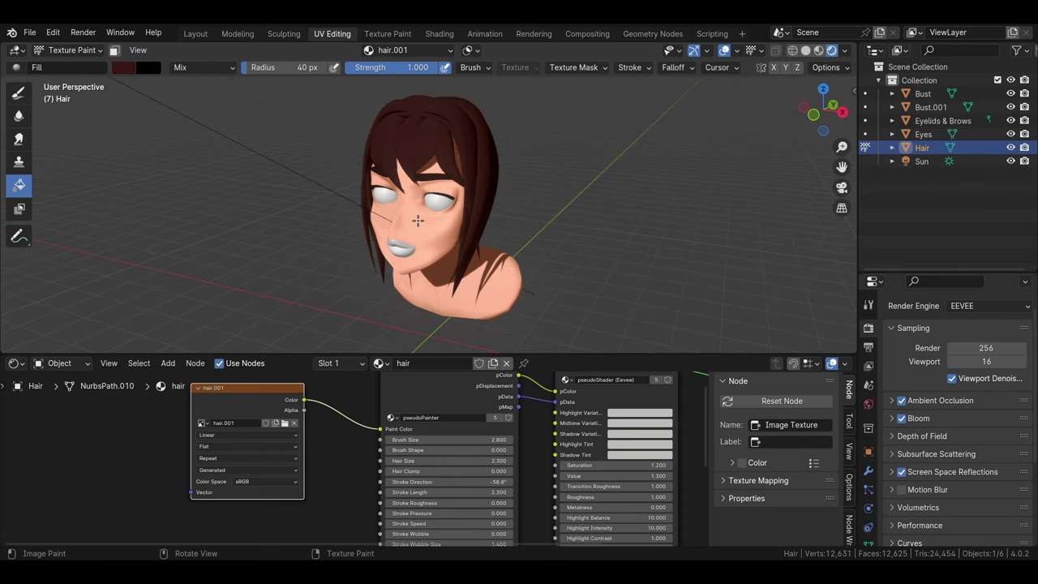
{"action": "left_click", "coordinate": [130, 67]}
{"action": "key", "text": "ctrl+z"}
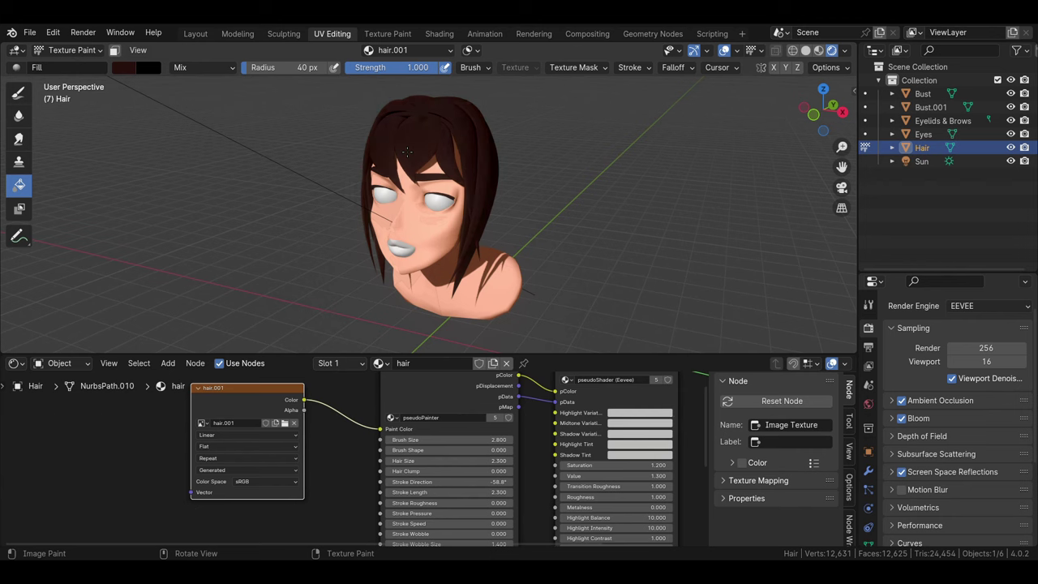
Refill the hair with a near-black colour, check it, and return to Object Mode.
{"action": "left_click", "coordinate": [130, 68]}
{"action": "left_click", "coordinate": [174, 145]}
{"action": "left_click", "coordinate": [429, 137]}
{"action": "middle_click_drag", "start_coordinate": [430, 138], "coordinate": [454, 146]}
{"action": "scroll", "coordinate": [438, 203], "scroll_direction": "down", "scroll_amount": 3}
{"action": "middle_click_drag", "start_coordinate": [438, 203], "coordinate": [406, 195]}
{"action": "left_click", "coordinate": [73, 50]}
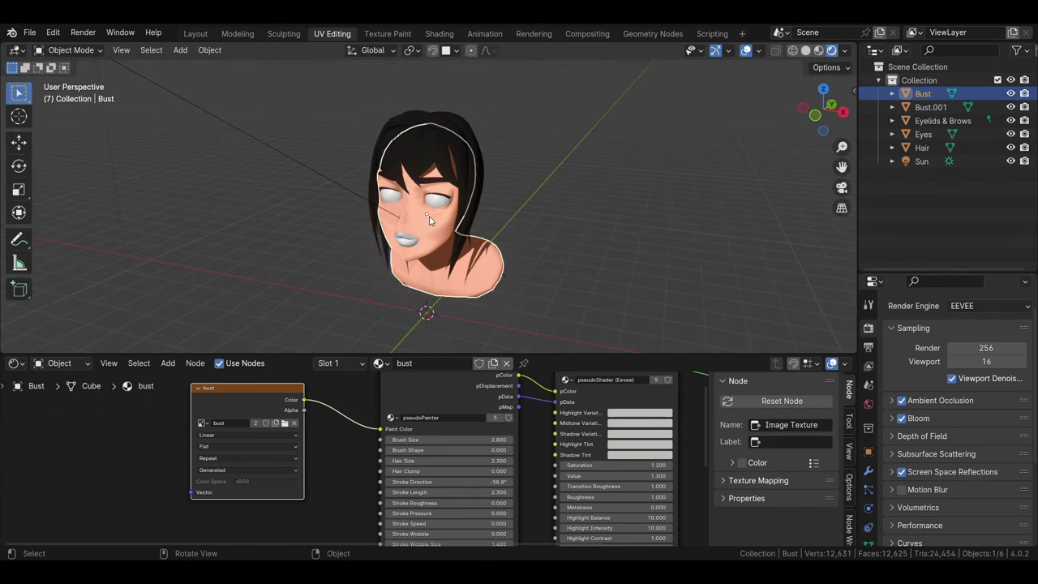
Select Bust.001 and assign it the existing hair material.
{"action": "left_click", "coordinate": [475, 144]}
{"action": "left_click", "coordinate": [423, 231]}
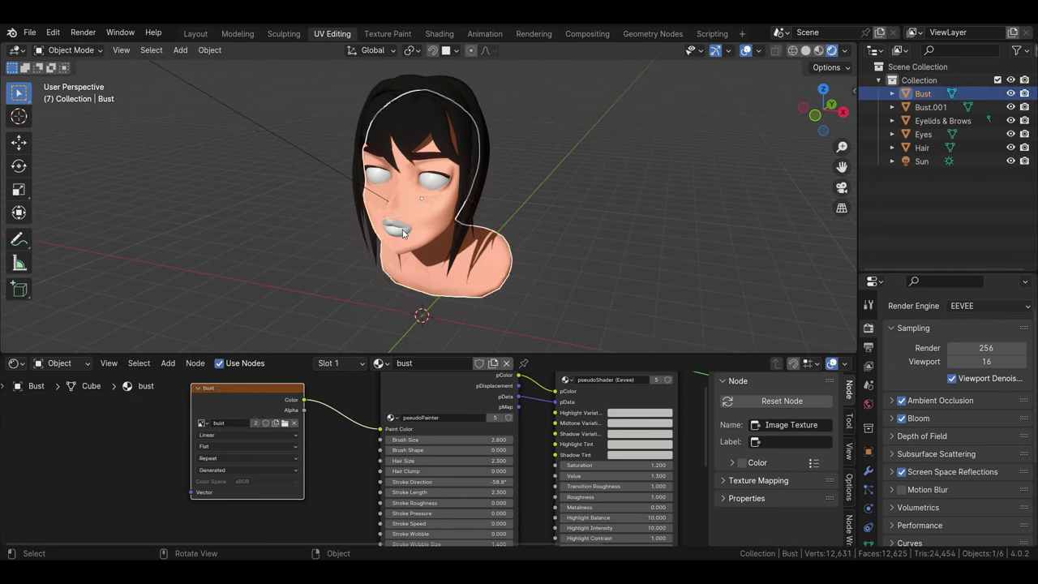
{"action": "left_click", "coordinate": [399, 363]}
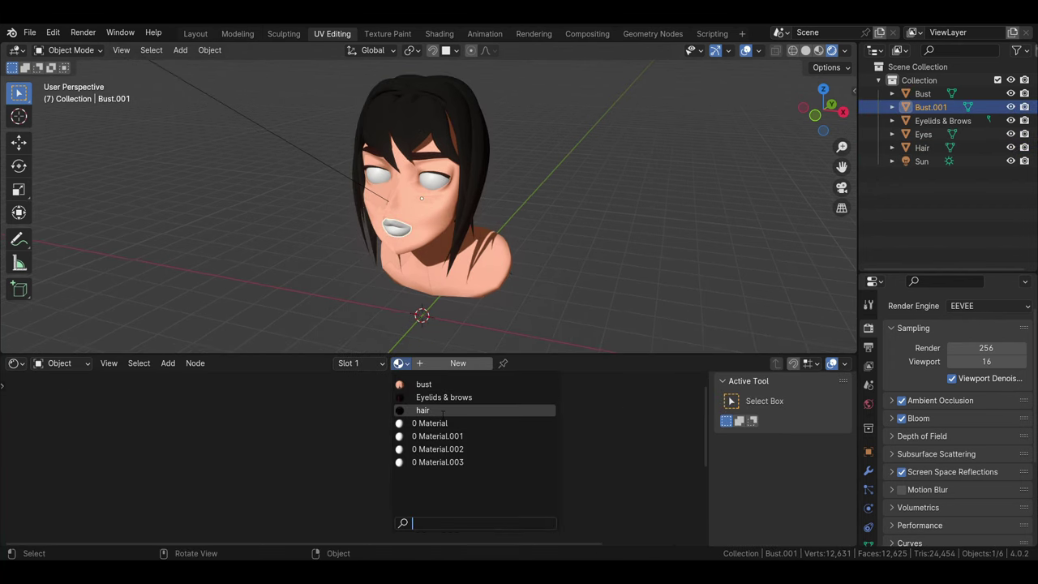
{"action": "left_click", "coordinate": [430, 410]}
{"action": "type", "text": "lips"}
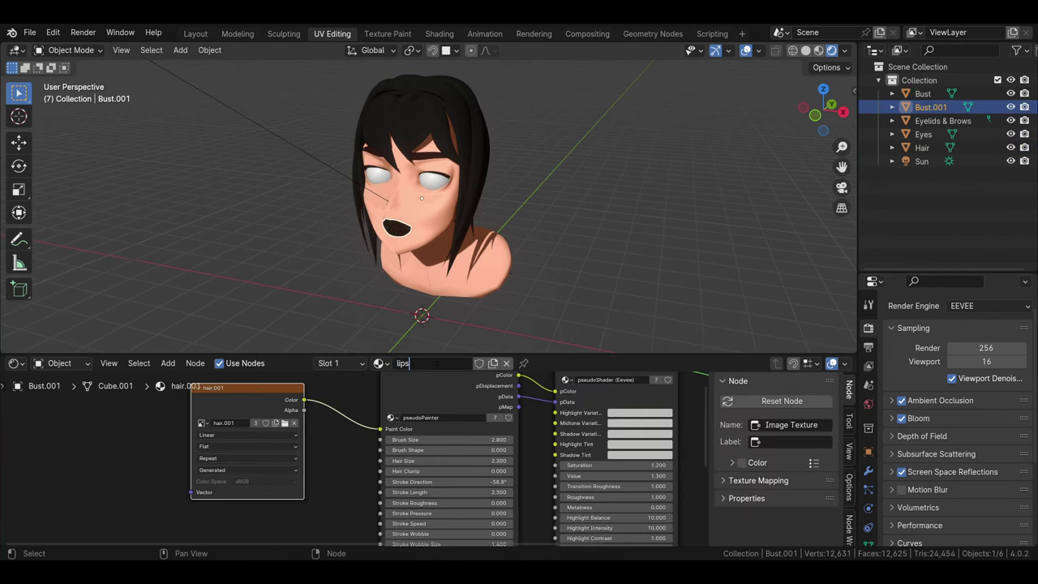
Swap the hair image for a new 'lips' image texture.
{"action": "left_click", "coordinate": [293, 423]}
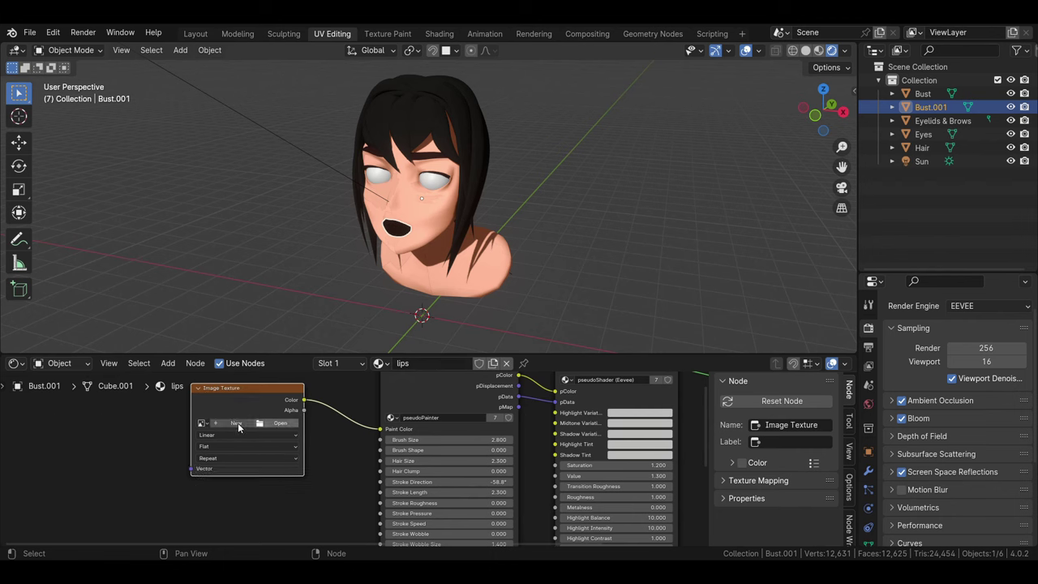
{"action": "left_click", "coordinate": [235, 422]}
{"action": "type", "text": "s"}
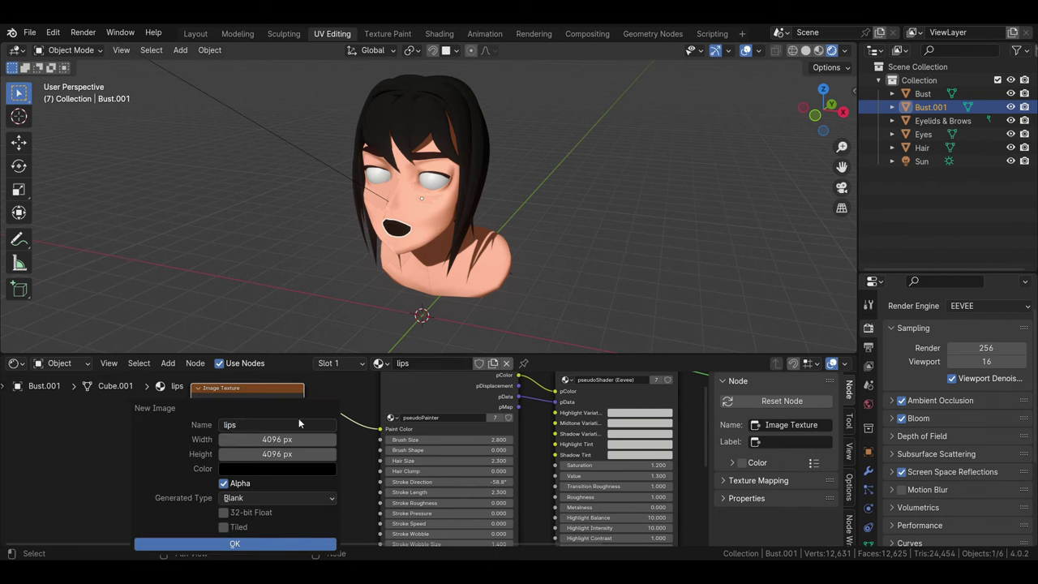
{"action": "key", "text": "Return"}
Switch Bust.001 to Texture Paint with a bright red paint colour.
{"action": "left_click", "coordinate": [68, 49]}
{"action": "left_click", "coordinate": [89, 140]}
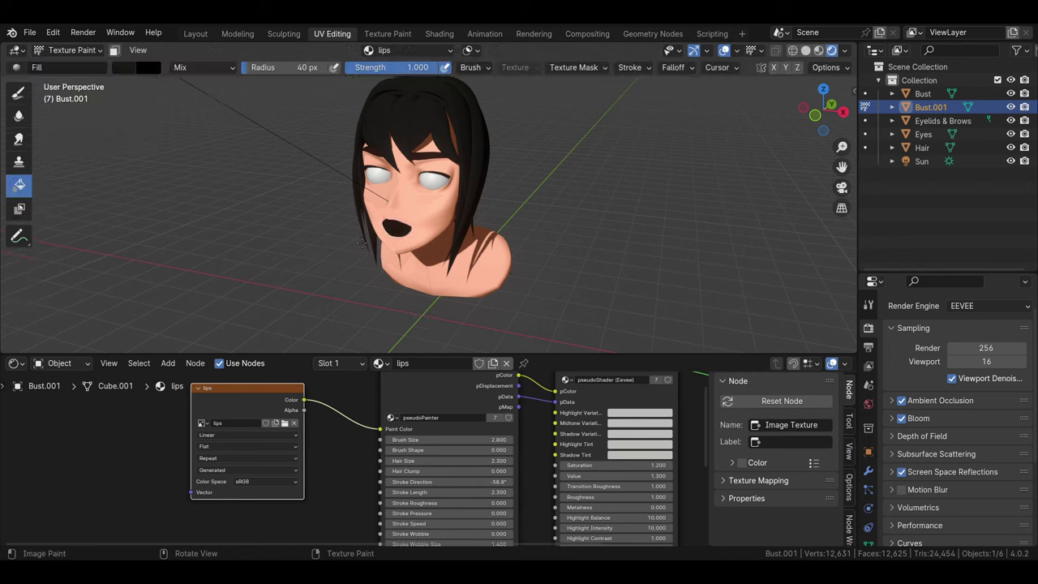
{"action": "left_click", "coordinate": [159, 69]}
{"action": "left_click", "coordinate": [247, 114]}
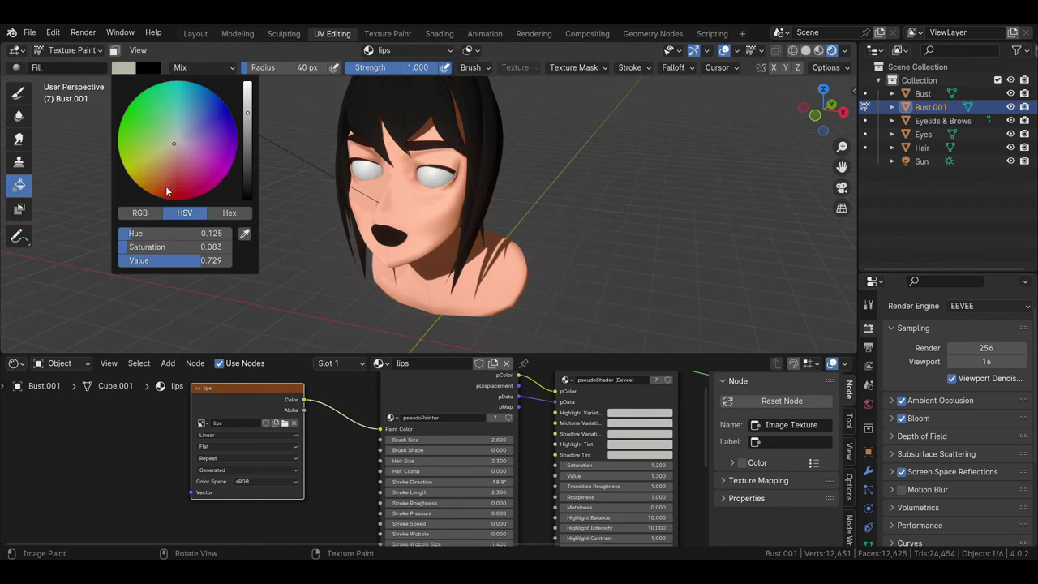
{"action": "left_click", "coordinate": [178, 201]}
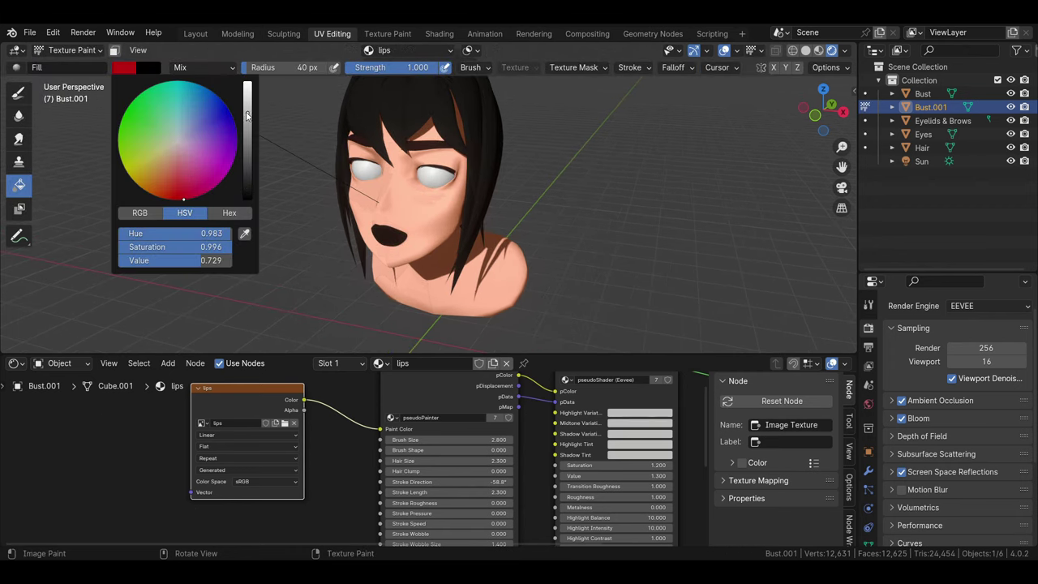
{"action": "middle_click_drag", "start_coordinate": [397, 244], "coordinate": [357, 252]}
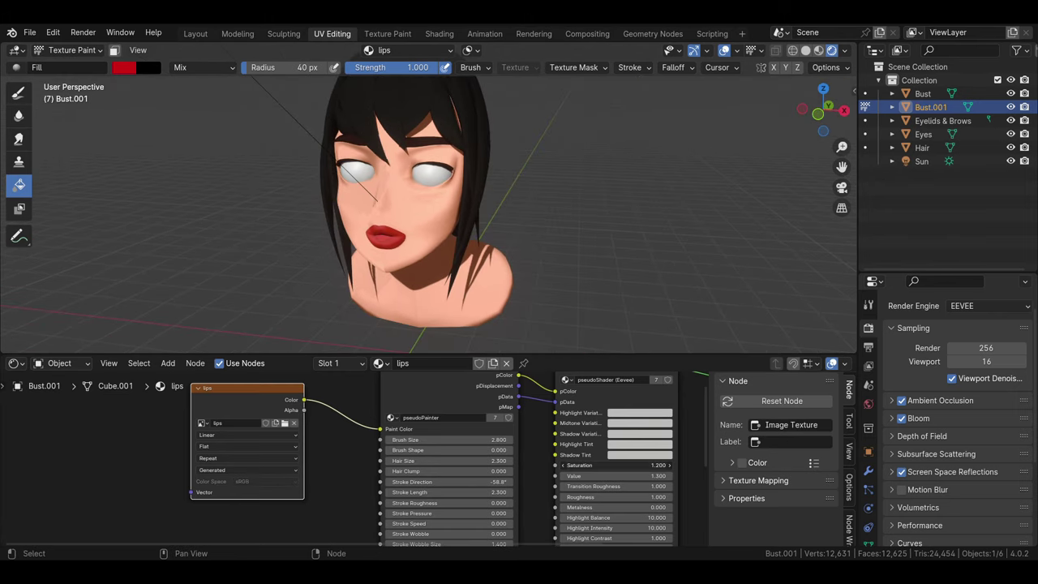
Raise the shader Value to 1.7, return to Object Mode and clear the selection.
{"action": "left_click_drag", "start_coordinate": [617, 475], "coordinate": [648, 475]}
{"action": "left_click", "coordinate": [72, 50]}
{"action": "left_click", "coordinate": [64, 65]}
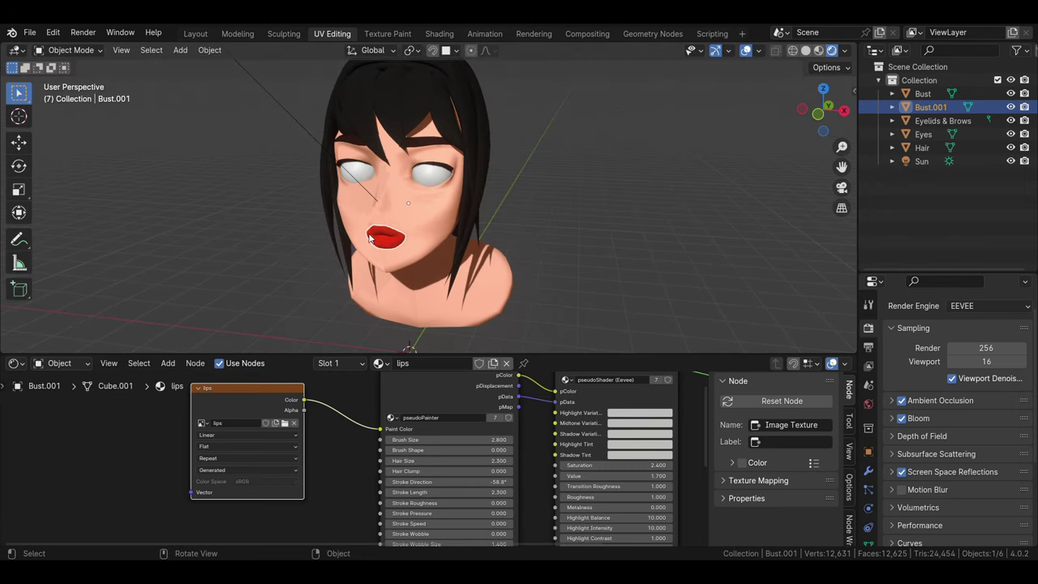
{"action": "left_click", "coordinate": [300, 188]}
{"action": "scroll", "coordinate": [482, 253], "scroll_direction": "down", "scroll_amount": 3}
{"action": "middle_click_drag", "start_coordinate": [482, 252], "coordinate": [445, 300]}
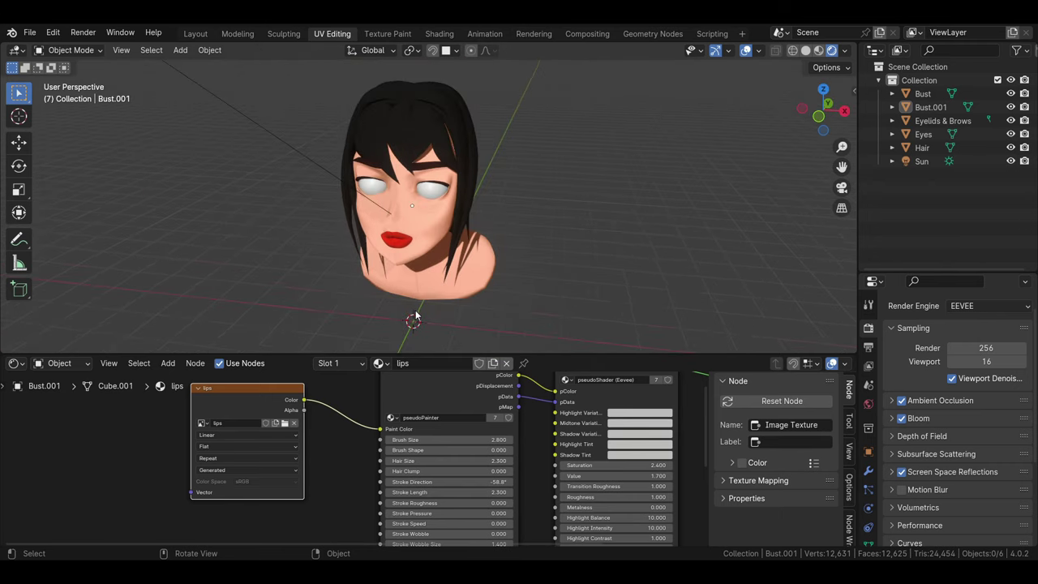
{"action": "middle_click_drag", "start_coordinate": [445, 300], "coordinate": [511, 289]}
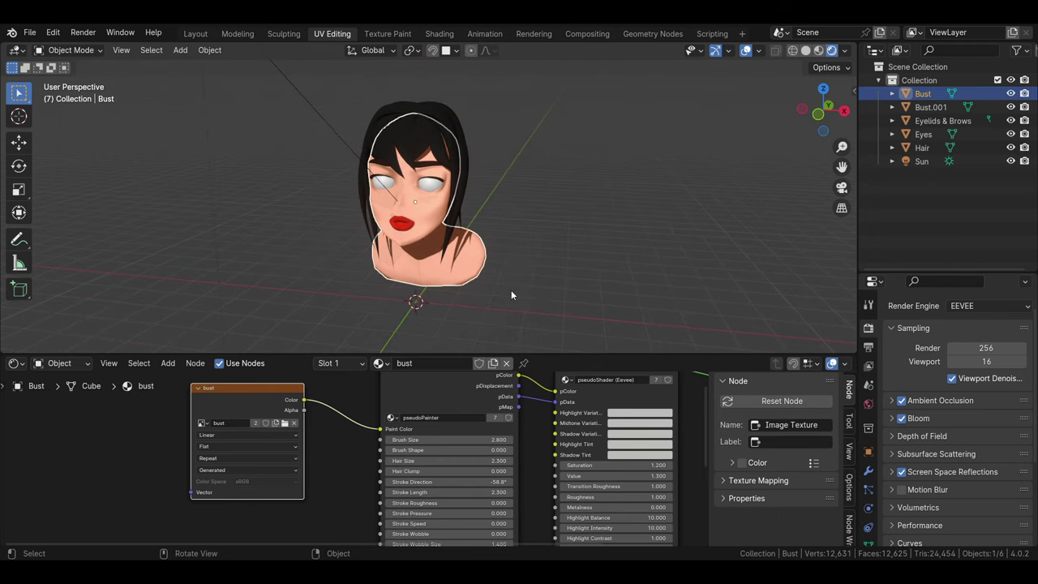
Select the Eyes object in front view and assign it the Eyelids & brows material.
{"action": "left_click", "coordinate": [434, 199]}
{"action": "key", "text": "KP_1"}
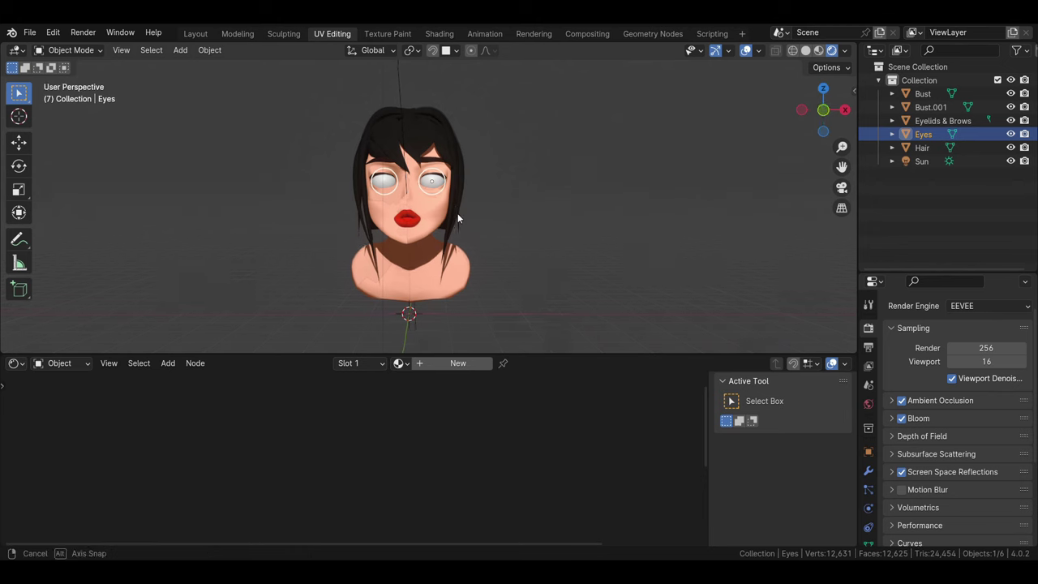
{"action": "middle_click_drag", "start_coordinate": [457, 208], "coordinate": [441, 329]}
{"action": "left_click", "coordinate": [400, 362]}
{"action": "left_click", "coordinate": [426, 393]}
Duplicate that material and rename the copy 'eyes'.
{"action": "left_click", "coordinate": [501, 364]}
{"action": "double_click", "coordinate": [450, 363]}
{"action": "type", "text": "eyes"}
{"action": "key", "text": "Return"}
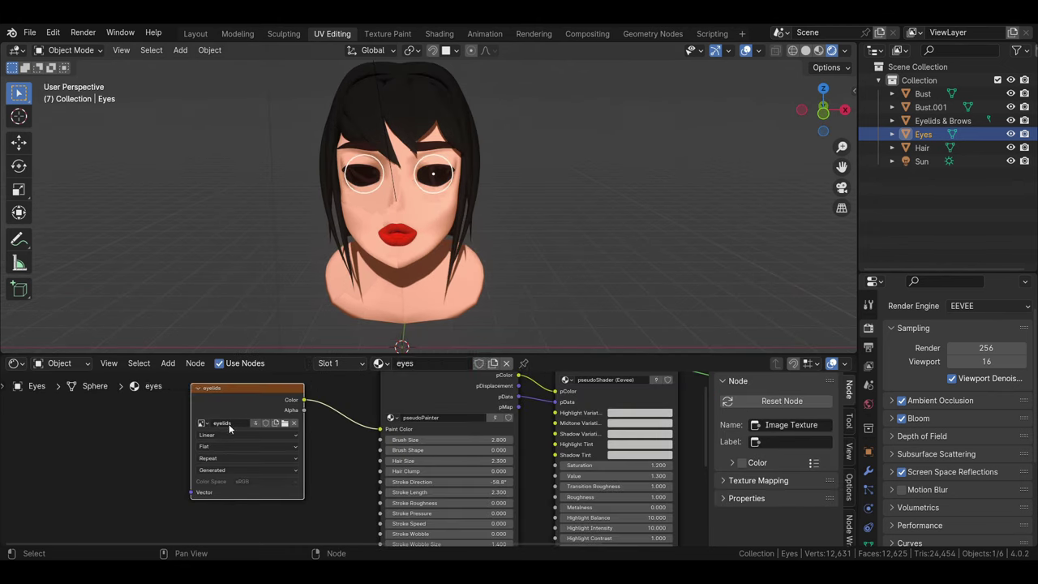
Replace the old image with a new eyes image texture.
{"action": "left_click", "coordinate": [293, 422]}
{"action": "left_click", "coordinate": [241, 425]}
{"action": "type", "text": "e"}
{"action": "key", "text": "Return"}
{"action": "key", "text": "Return"}
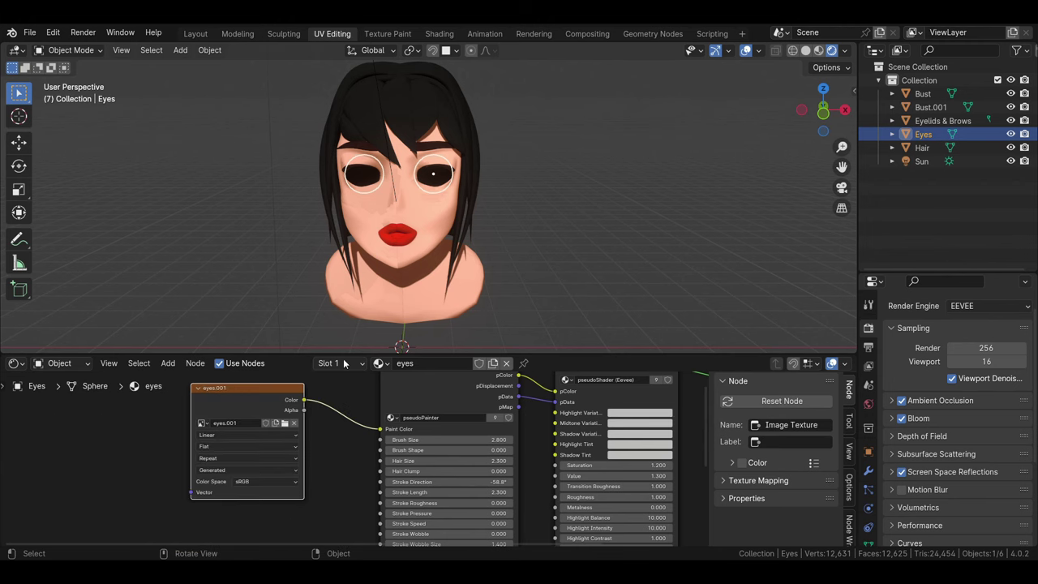
In Texture Paint, fill the eyeballs with a pale off-white colour.
{"action": "left_click", "coordinate": [96, 51]}
{"action": "left_click", "coordinate": [92, 139]}
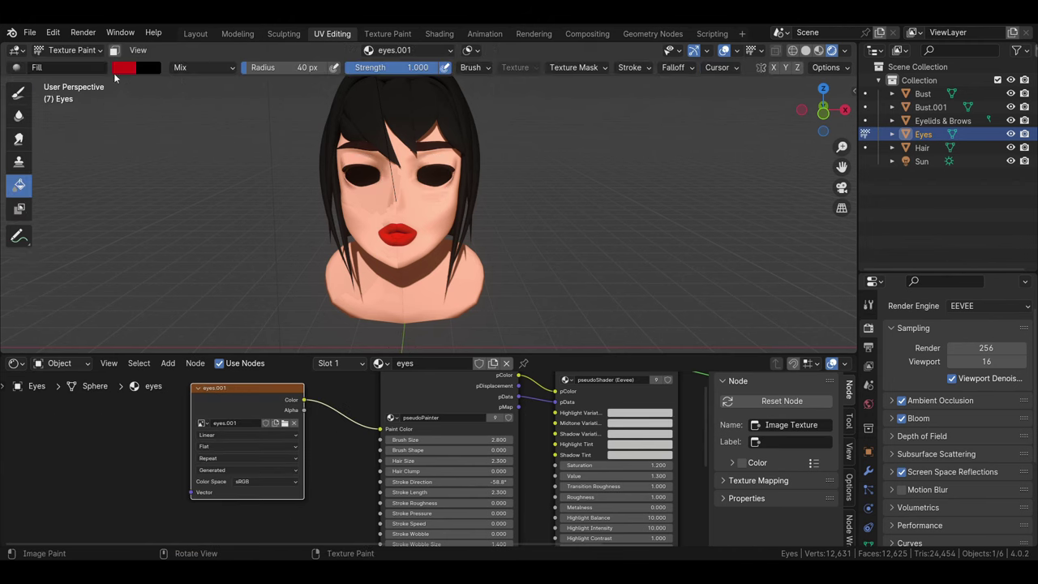
{"action": "left_click", "coordinate": [123, 67]}
{"action": "left_click", "coordinate": [180, 140]}
{"action": "left_click", "coordinate": [361, 174]}
{"action": "middle_click_drag", "start_coordinate": [381, 194], "coordinate": [421, 202]}
Refill the eyes with brighter white and frame the face straight-on orthographically.
{"action": "left_click", "coordinate": [123, 67]}
{"action": "left_click", "coordinate": [250, 94]}
{"action": "left_click", "coordinate": [438, 214]}
{"action": "scroll", "coordinate": [439, 213], "scroll_direction": "up", "scroll_amount": 2}
{"action": "middle_click_drag", "start_coordinate": [438, 214], "coordinate": [411, 219]}
{"action": "scroll", "coordinate": [411, 219], "scroll_direction": "up", "scroll_amount": 1}
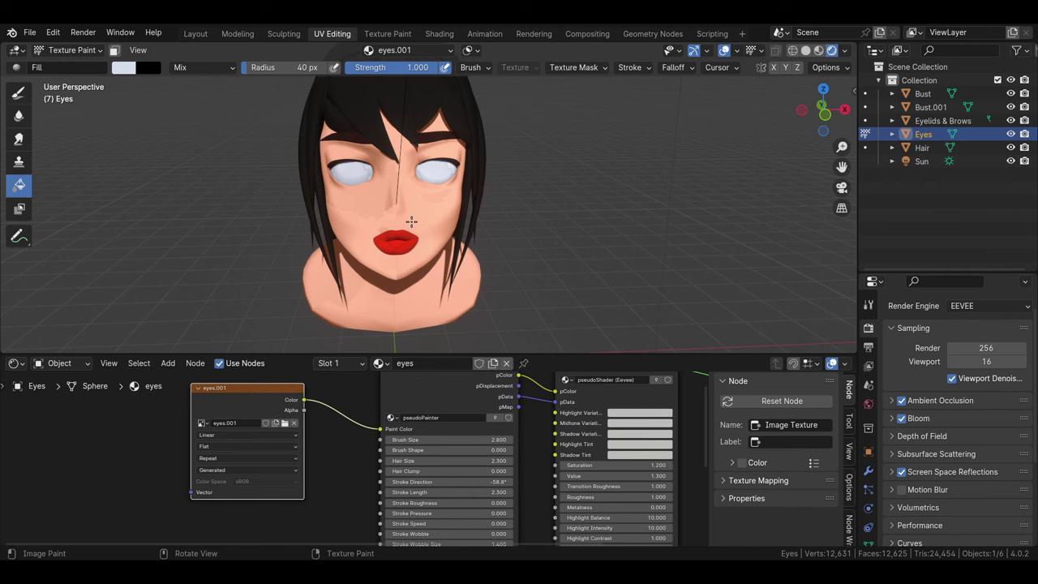
{"action": "middle_click_drag", "start_coordinate": [411, 220], "coordinate": [422, 234]}
Pick the TexDraw brush with a very dark red paint colour.
{"action": "scroll", "coordinate": [438, 194], "scroll_direction": "up", "scroll_amount": 1}
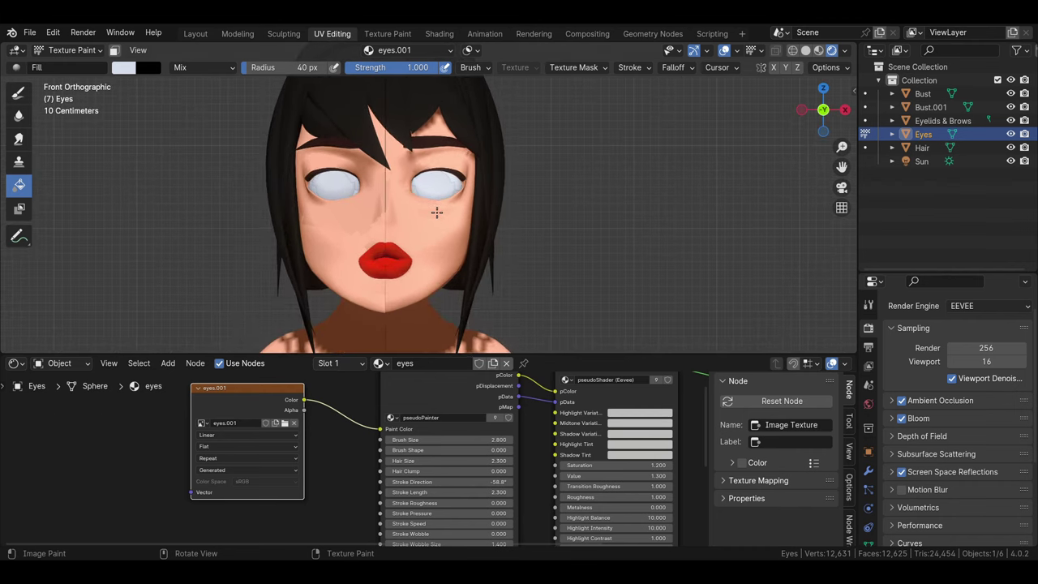
{"action": "left_click", "coordinate": [18, 92]}
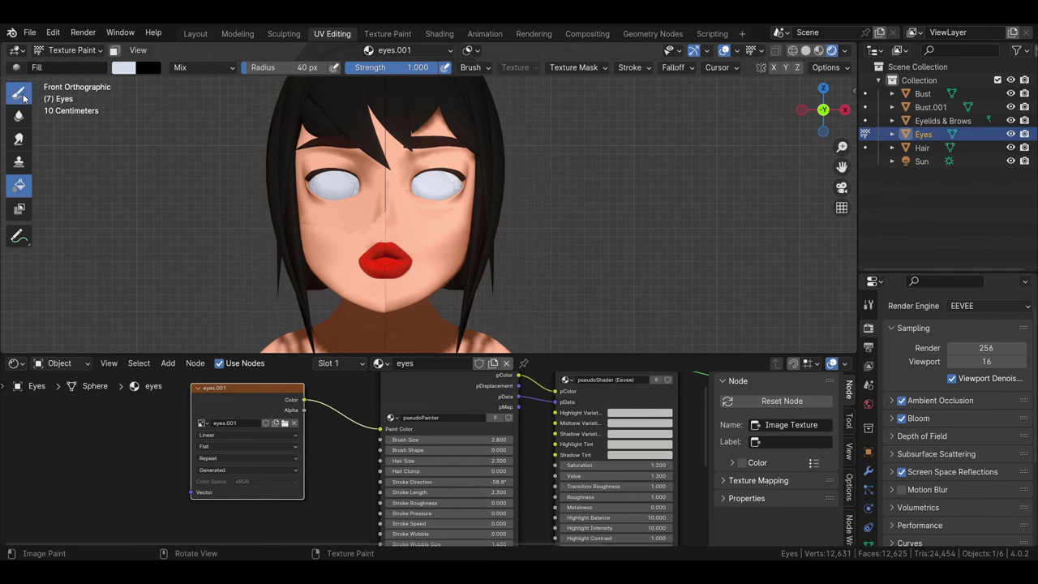
{"action": "left_click", "coordinate": [134, 68]}
{"action": "left_click_drag", "start_coordinate": [247, 166], "coordinate": [247, 185]}
{"action": "left_click", "coordinate": [203, 176]}
Paint dark irises on both eyes, undoing the stray attempts.
{"action": "left_click_drag", "start_coordinate": [438, 174], "coordinate": [442, 198]}
{"action": "key", "text": "ctrl+z"}
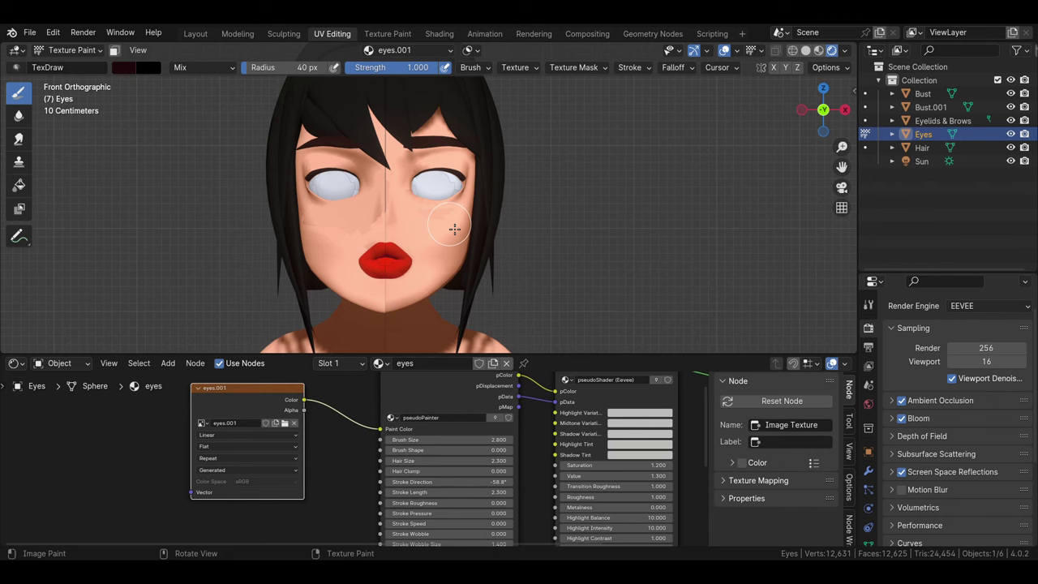
{"action": "left_click_drag", "start_coordinate": [445, 189], "coordinate": [446, 180]}
{"action": "key", "text": "ctrl+z"}
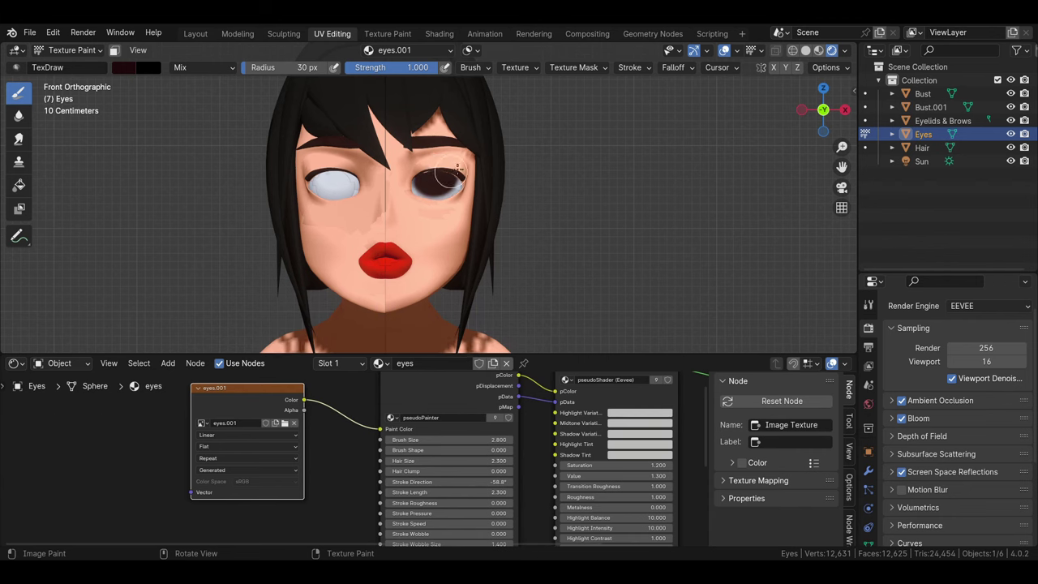
{"action": "left_click_drag", "start_coordinate": [332, 181], "coordinate": [359, 185]}
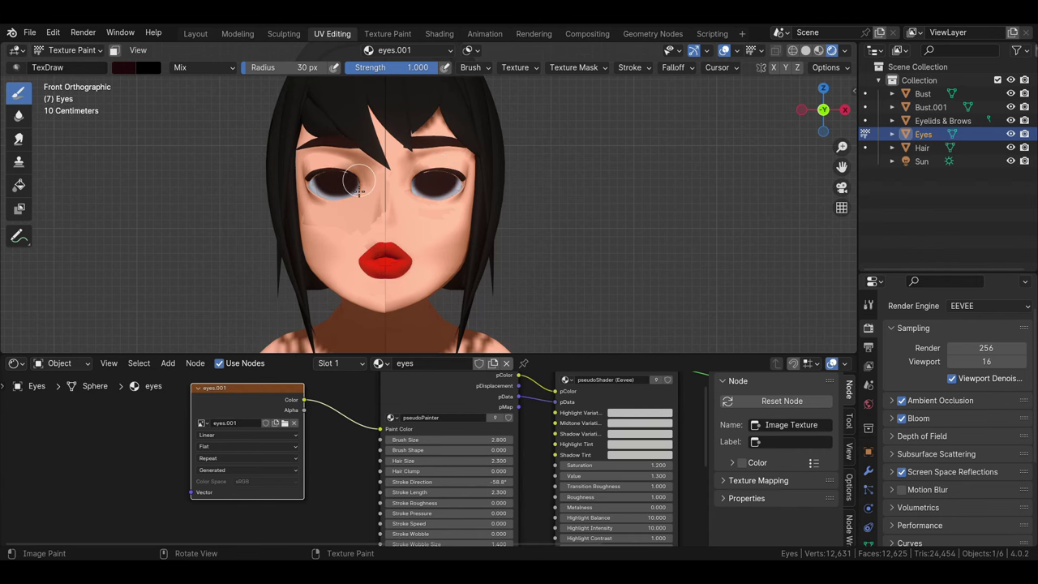
{"action": "scroll", "coordinate": [401, 129], "scroll_direction": "down", "scroll_amount": 3}
{"action": "mouse_move", "coordinate": [402, 130]}
{"action": "middle_mouse_down"}
{"action": "mouse_move", "coordinate": [451, 225]}
{"action": "mouse_move", "coordinate": [451, 209]}
{"action": "middle_mouse_up"}
{"action": "scroll", "coordinate": [454, 233], "scroll_direction": "up", "scroll_amount": 3}
In orthographic view, brush dark red over both irises.
{"action": "key", "text": "KP_5"}
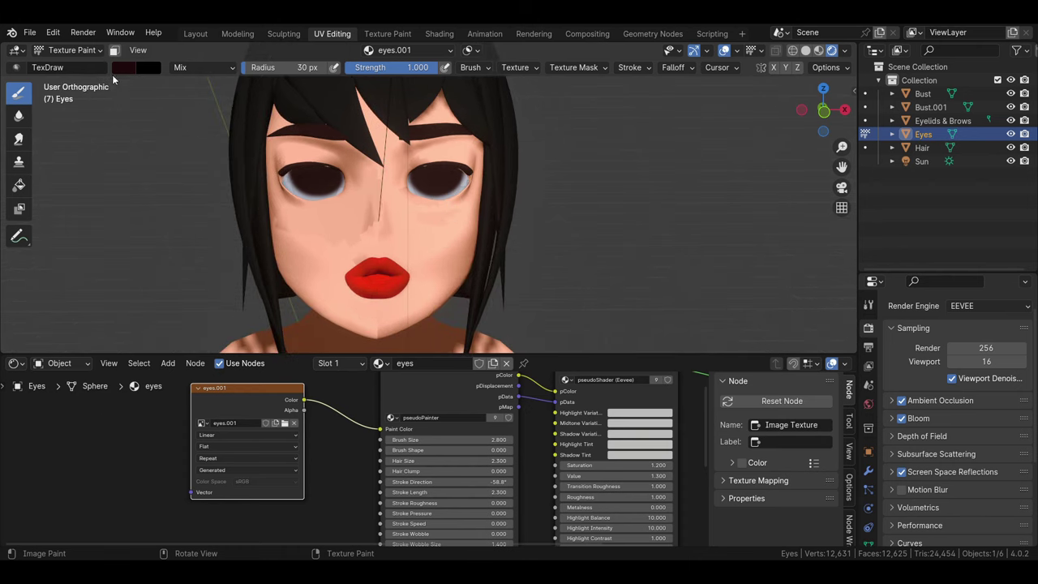
{"action": "left_click", "coordinate": [123, 67]}
{"action": "left_click_drag", "start_coordinate": [249, 182], "coordinate": [249, 138]}
{"action": "left_click_drag", "start_coordinate": [447, 181], "coordinate": [438, 185]}
{"action": "left_click_drag", "start_coordinate": [318, 183], "coordinate": [326, 186]}
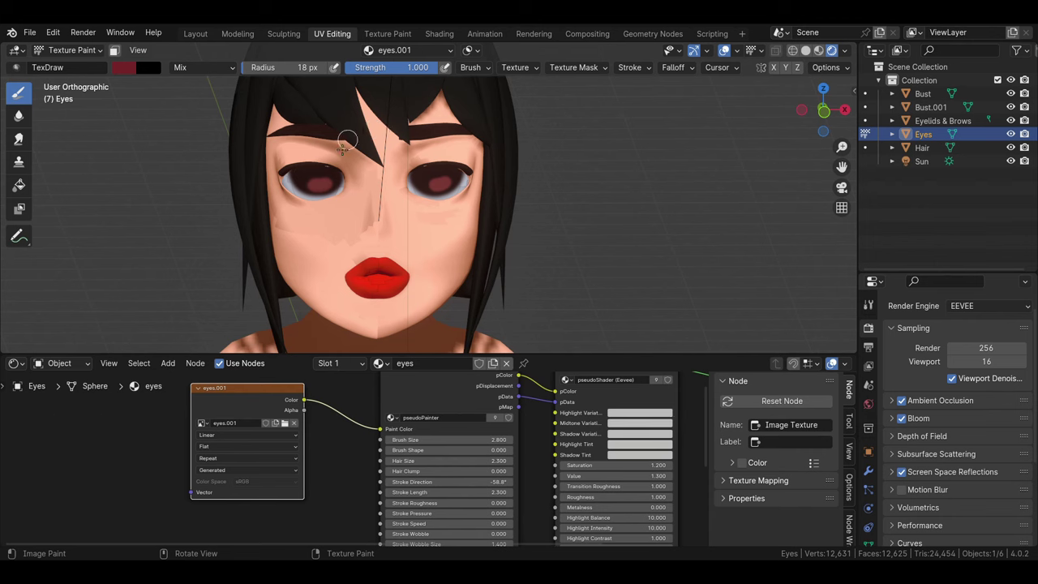
With a brighter red, 5 px brush, dab pinkish highlights on both irises.
{"action": "left_click", "coordinate": [123, 67]}
{"action": "left_click_drag", "start_coordinate": [249, 163], "coordinate": [249, 129]}
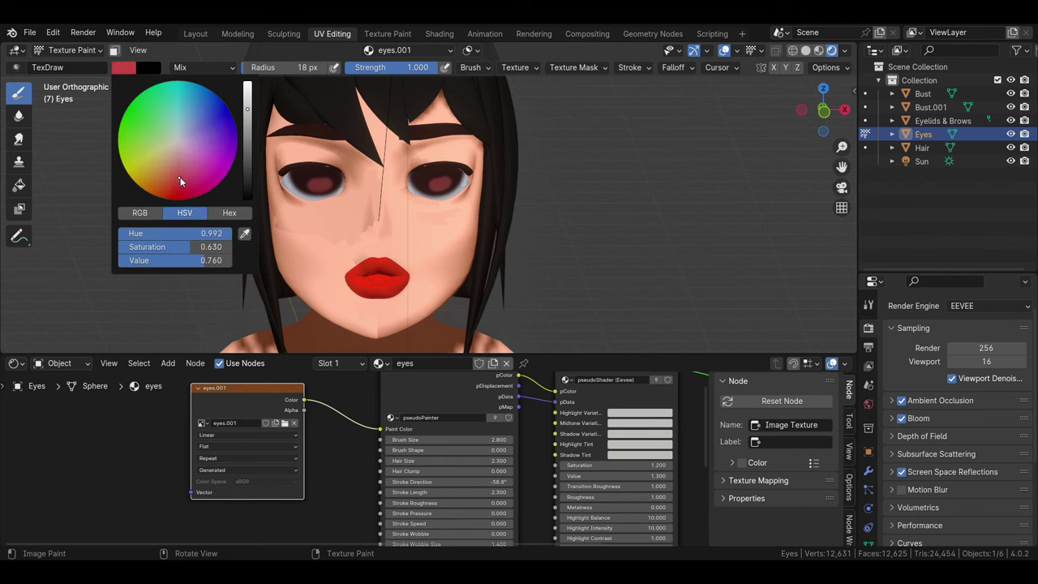
{"action": "key", "text": "f"}
{"action": "left_click", "coordinate": [440, 197]}
{"action": "left_click_drag", "start_coordinate": [320, 184], "coordinate": [327, 186]}
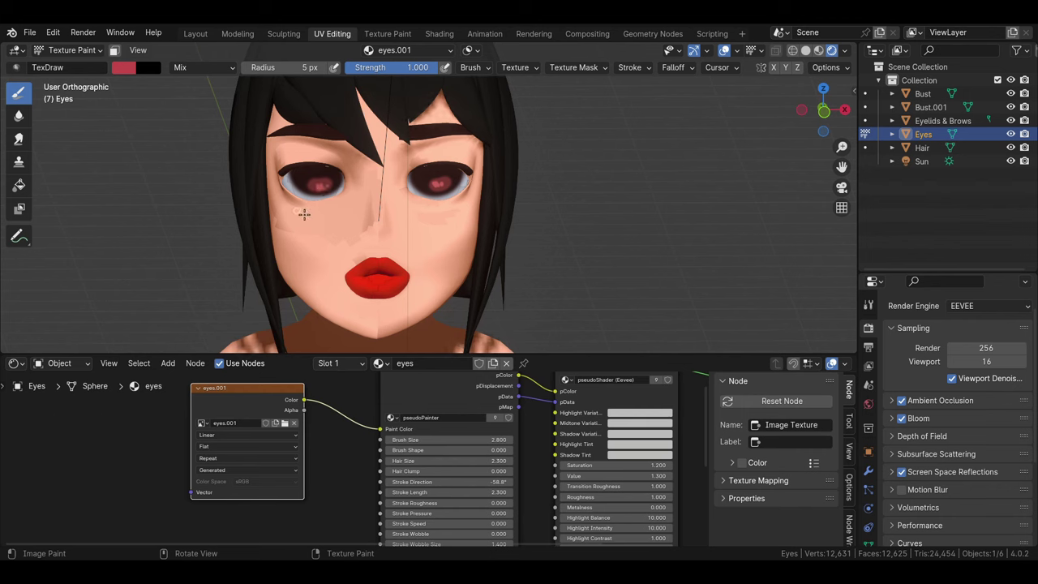
Darken the brush colour to black and enlarge the brush.
{"action": "left_click", "coordinate": [124, 67]}
{"action": "left_click", "coordinate": [123, 68]}
{"action": "left_click_drag", "start_coordinate": [249, 129], "coordinate": [247, 179]}
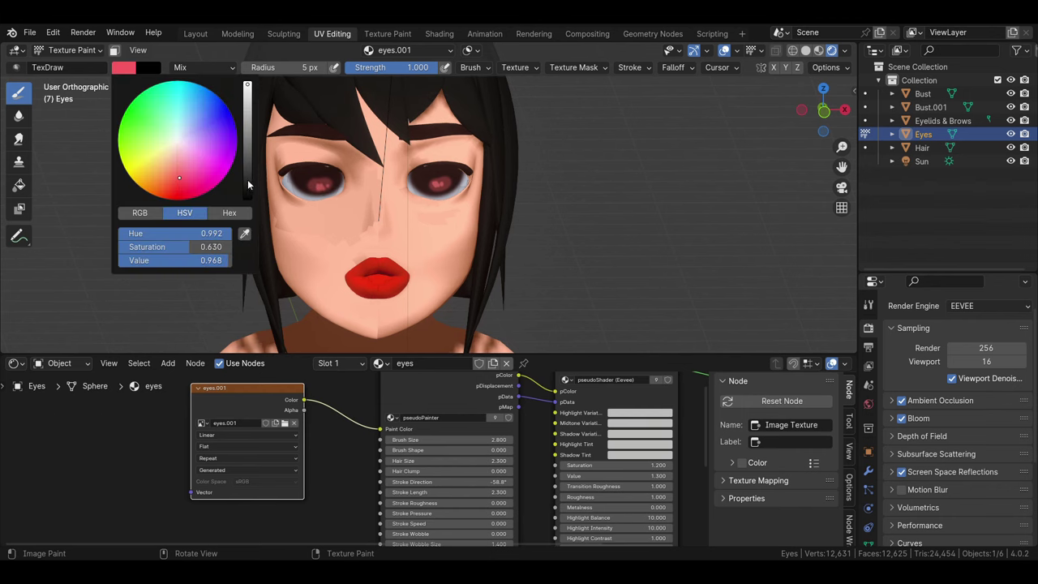
{"action": "key", "text": "f"}
{"action": "left_click", "coordinate": [447, 183]}
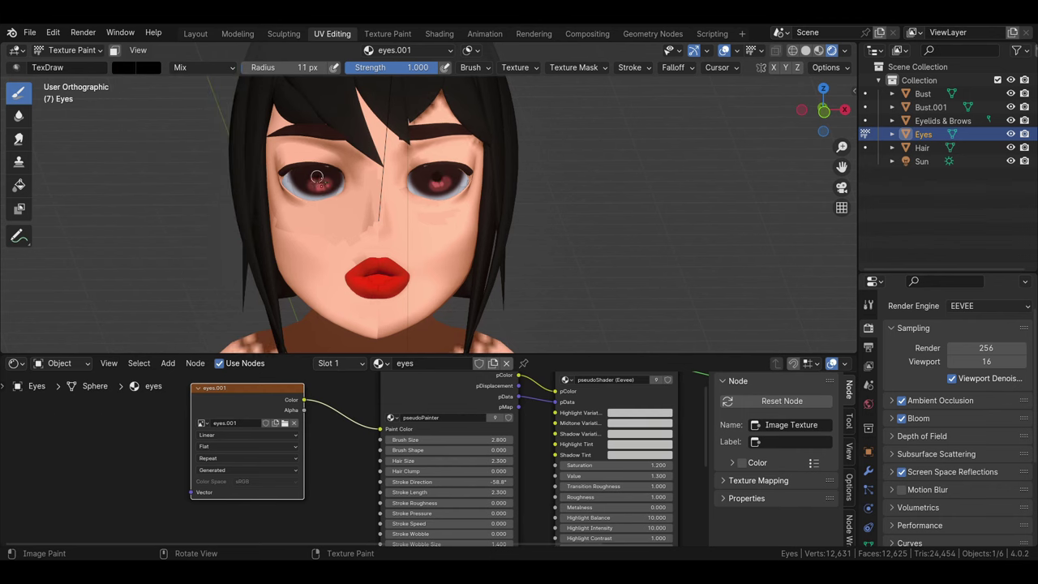
With a white 3 px brush, dab two catchlight dots on the right eye.
{"action": "left_click", "coordinate": [130, 67]}
{"action": "left_click", "coordinate": [250, 89]}
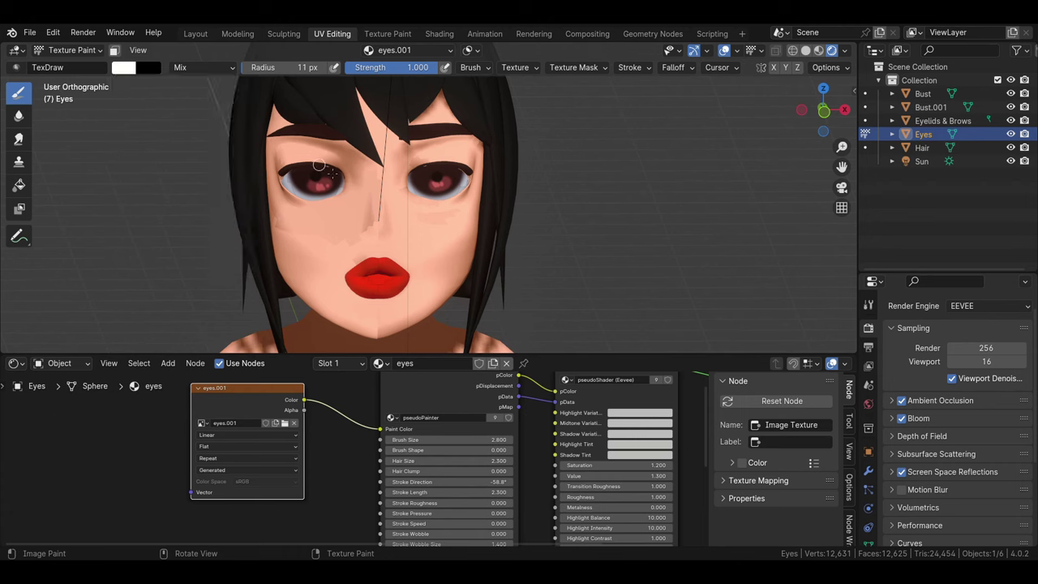
{"action": "key", "text": "bracketleft"}
{"action": "key", "text": "bracketleft"}
{"action": "key", "text": "bracketleft"}
{"action": "left_click", "coordinate": [455, 178]}
{"action": "left_click", "coordinate": [456, 178]}
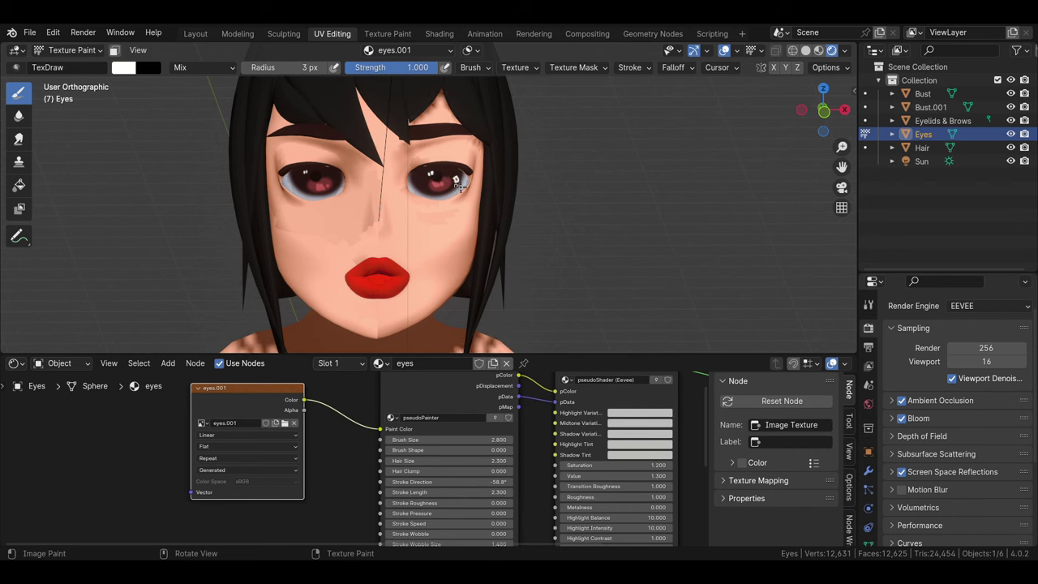
Enlarge the brush to 5 px and reframe the face frontally.
{"action": "scroll", "coordinate": [452, 186], "scroll_direction": "down", "scroll_amount": 3}
{"action": "key", "text": "bracketright"}
{"action": "key", "text": "bracketright"}
{"action": "middle_click_drag", "start_coordinate": [444, 188], "coordinate": [430, 236]}
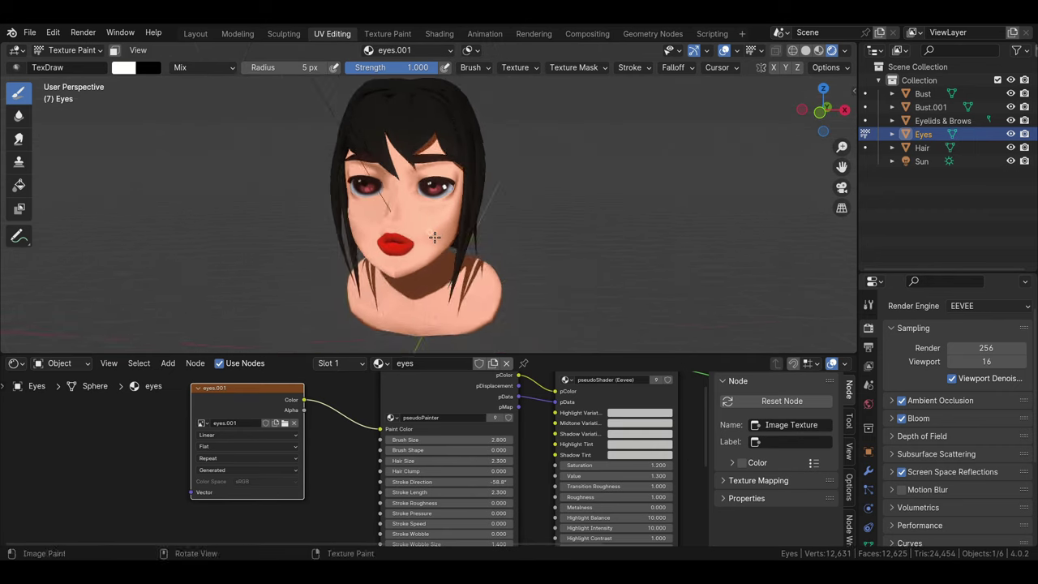
{"action": "scroll", "coordinate": [476, 211], "scroll_direction": "up", "scroll_amount": 3}
{"action": "scroll", "coordinate": [476, 212], "scroll_direction": "up", "scroll_amount": 2}
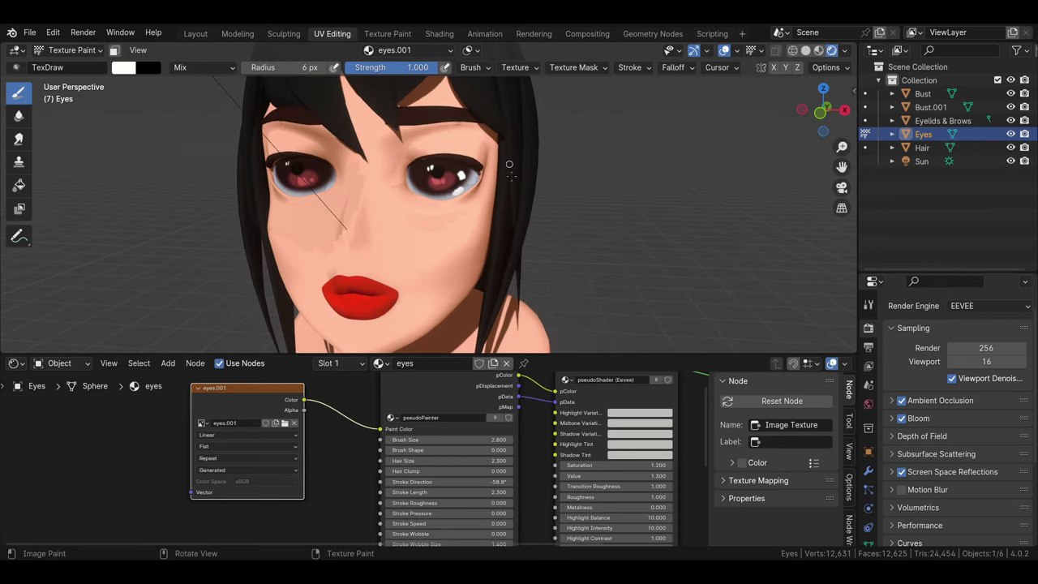
{"action": "scroll", "coordinate": [499, 151], "scroll_direction": "down", "scroll_amount": 3}
{"action": "middle_click_drag", "start_coordinate": [500, 152], "coordinate": [501, 161]}
{"action": "scroll", "coordinate": [500, 160], "scroll_direction": "up", "scroll_amount": 2}
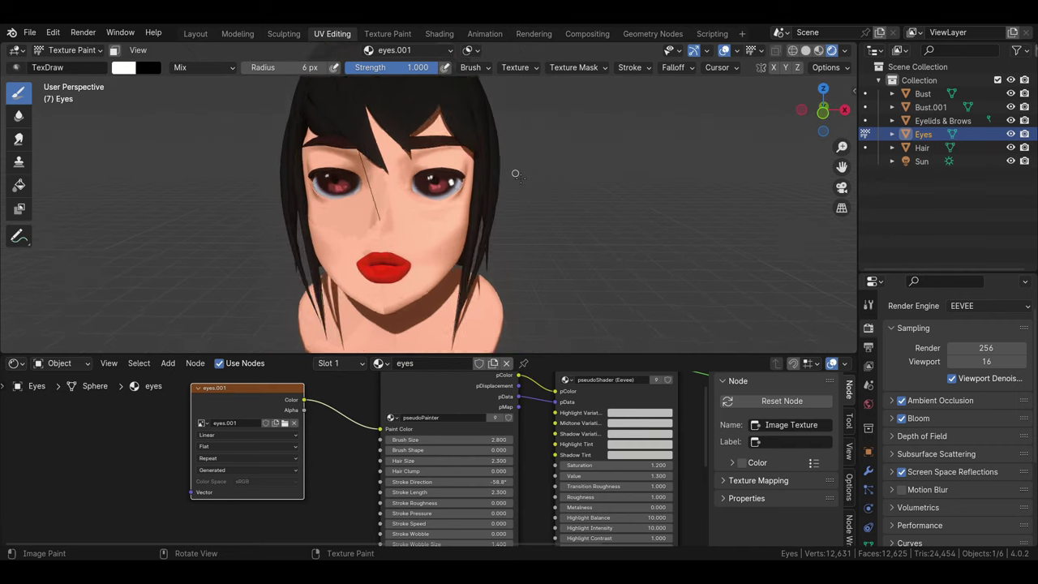
{"action": "scroll", "coordinate": [503, 164], "scroll_direction": "up", "scroll_amount": 2}
Set the brush colour to dark red.
{"action": "left_click", "coordinate": [130, 71]}
{"action": "key", "text": "s"}
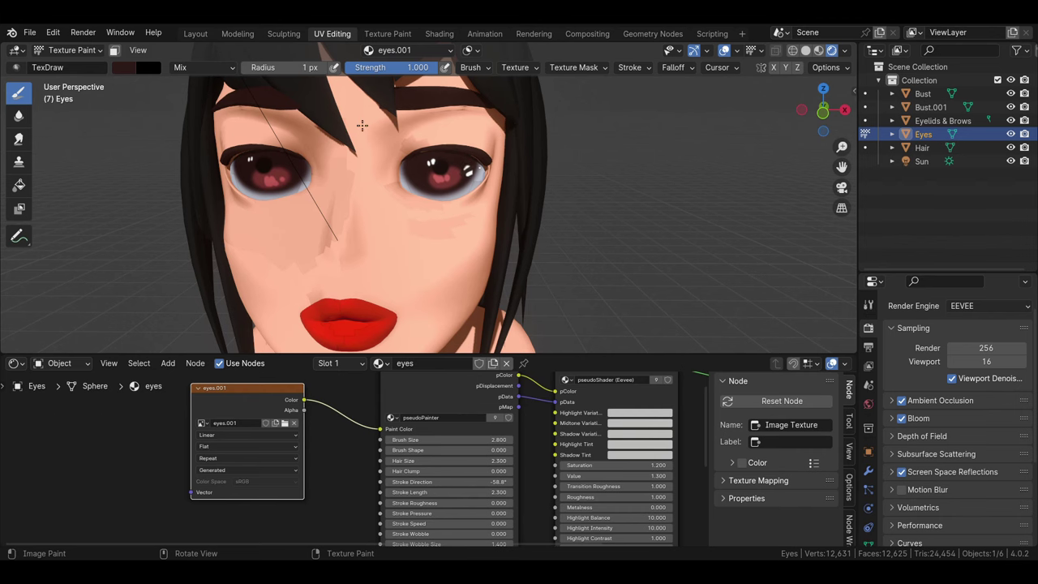
{"action": "scroll", "coordinate": [324, 238], "scroll_direction": "down", "scroll_amount": 1}
{"action": "scroll", "coordinate": [354, 231], "scroll_direction": "down", "scroll_amount": 3}
{"action": "scroll", "coordinate": [390, 240], "scroll_direction": "down", "scroll_amount": 1}
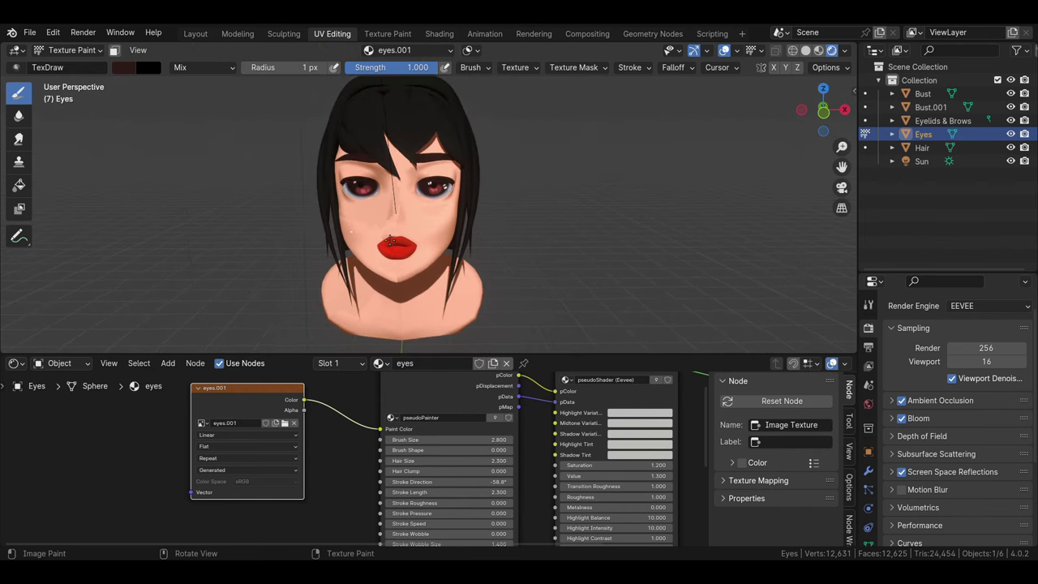
{"action": "scroll", "coordinate": [390, 240], "scroll_direction": "up", "scroll_amount": 2}
Return to Object Mode, select Bust and switch it to Texture Paint.
{"action": "left_click", "coordinate": [71, 50]}
{"action": "left_click", "coordinate": [72, 65]}
{"action": "left_click", "coordinate": [352, 254]}
{"action": "left_click", "coordinate": [71, 50]}
{"action": "left_click", "coordinate": [77, 138]}
{"action": "left_click", "coordinate": [129, 72]}
Set the brush to Color blend mode with a saturated red.
{"action": "left_click", "coordinate": [239, 134]}
{"action": "left_click", "coordinate": [198, 68]}
{"action": "left_click", "coordinate": [292, 230]}
{"action": "left_click", "coordinate": [124, 67]}
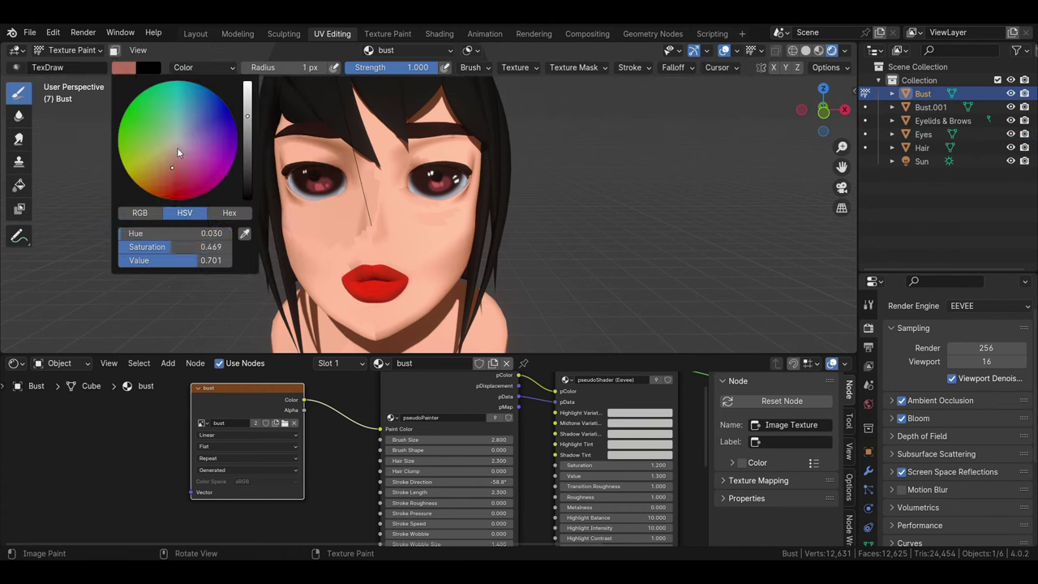
{"action": "left_click", "coordinate": [177, 147]}
Paint a red blush spot on the nose with a 20 px brush, then widen it to about 61 px.
{"action": "key", "text": "f"}
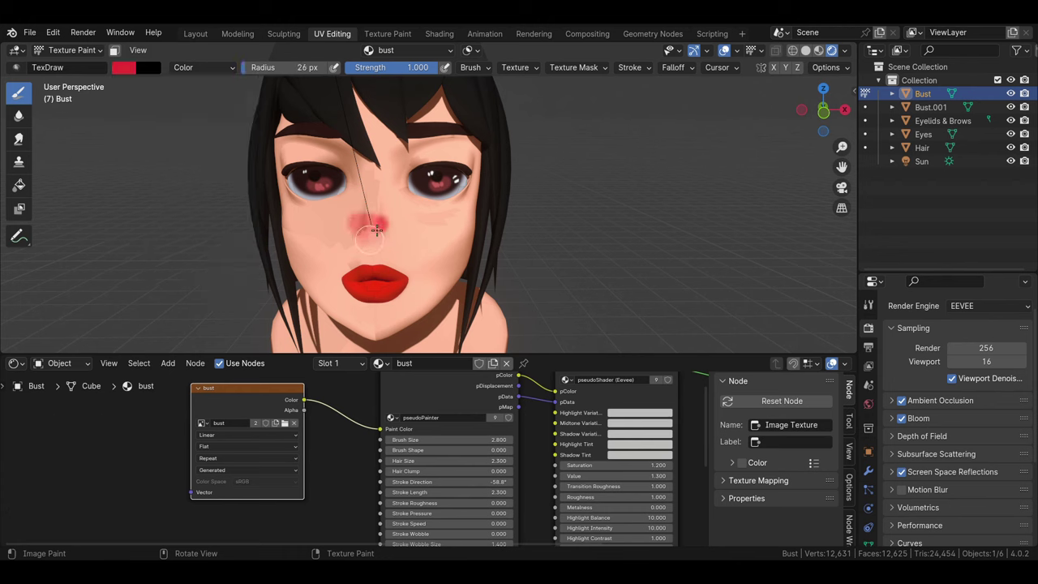
{"action": "left_click", "coordinate": [373, 233]}
{"action": "left_click_drag", "start_coordinate": [387, 238], "coordinate": [387, 229]}
{"action": "key", "text": "f"}
{"action": "left_click", "coordinate": [387, 229]}
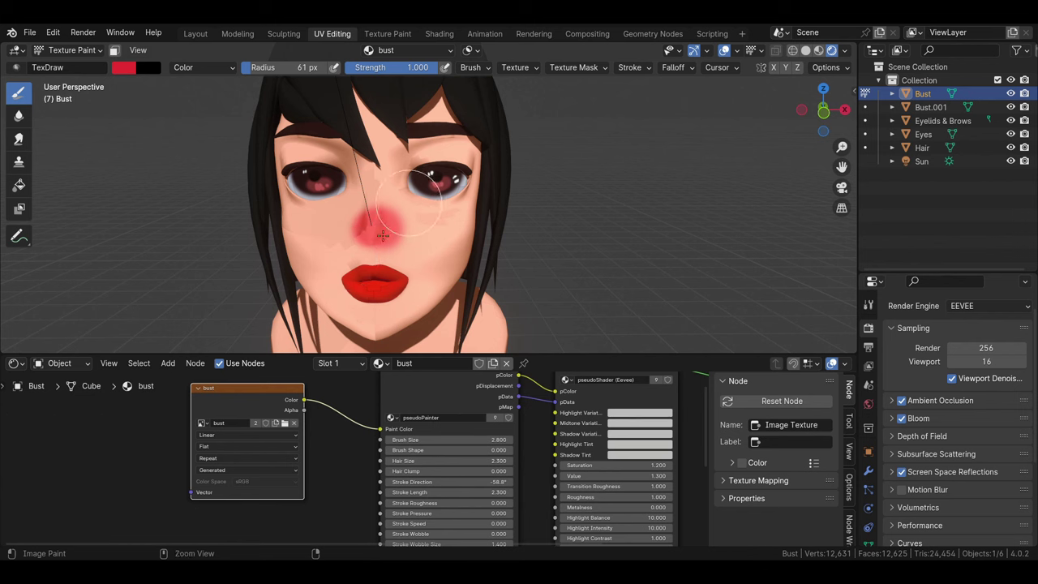
{"action": "key", "text": "bracketleft"}
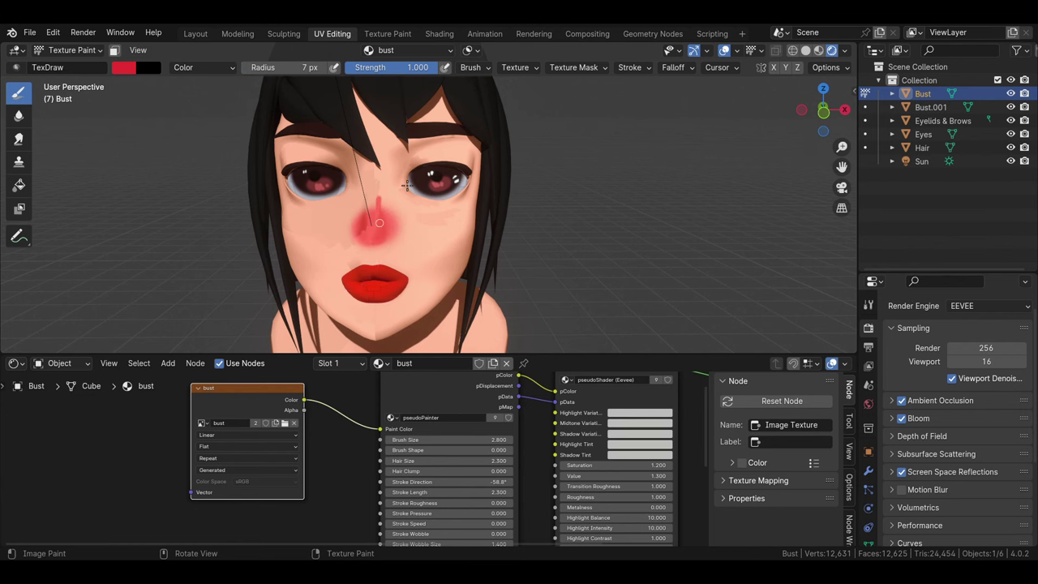
In front orthographic view, paint red blush across the left and right cheeks.
{"action": "scroll", "coordinate": [391, 221], "scroll_direction": "down", "scroll_amount": 5}
{"action": "middle_click_drag", "start_coordinate": [391, 220], "coordinate": [511, 232]}
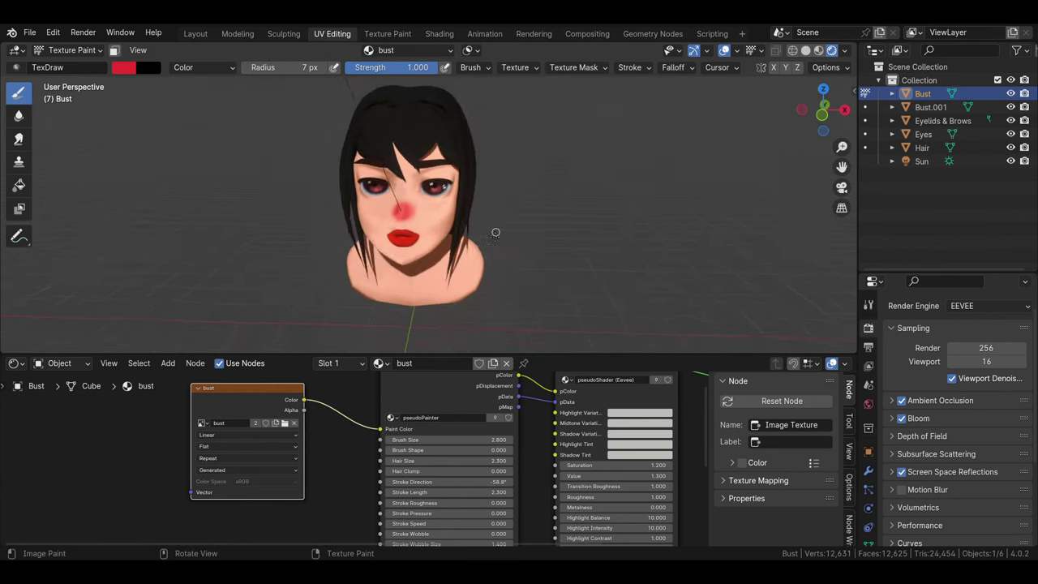
{"action": "scroll", "coordinate": [512, 232], "scroll_direction": "up", "scroll_amount": 3}
{"action": "middle_click_drag", "start_coordinate": [435, 250], "coordinate": [417, 239]}
{"action": "scroll", "coordinate": [416, 238], "scroll_direction": "down", "scroll_amount": 2}
{"action": "key", "text": "KP_5"}
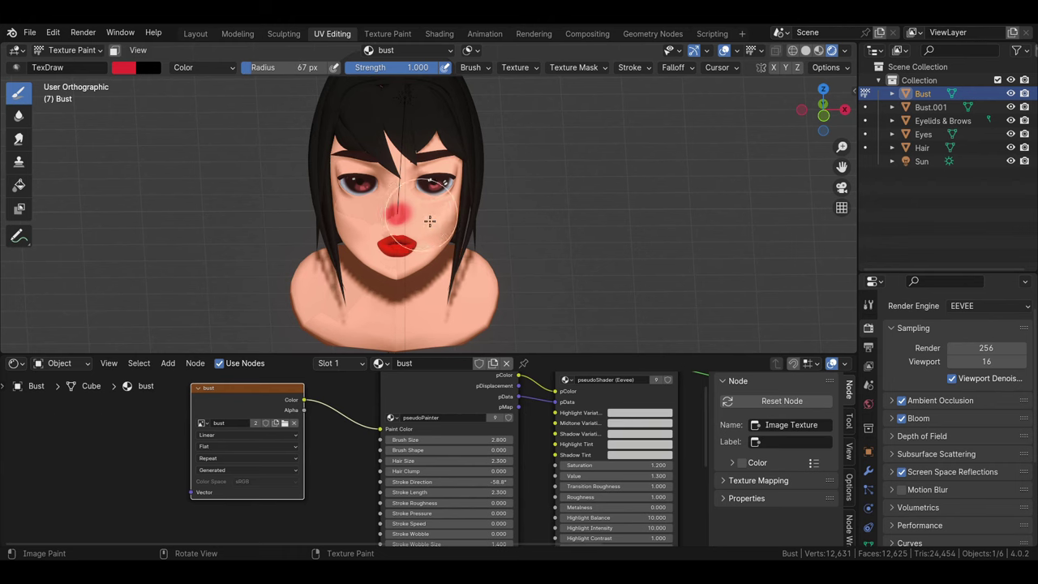
{"action": "left_click_drag", "start_coordinate": [389, 212], "coordinate": [356, 209]}
{"action": "left_click_drag", "start_coordinate": [434, 209], "coordinate": [446, 206]}
Shrink the brush to about 29 px and return to front orthographic view.
{"action": "key", "text": "f"}
{"action": "left_click", "coordinate": [416, 209]}
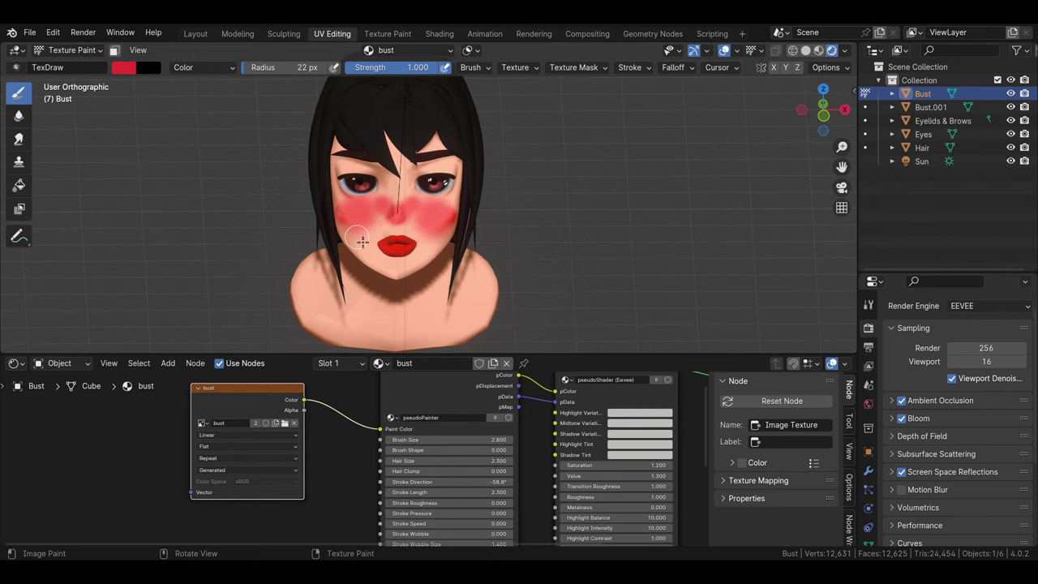
{"action": "scroll", "coordinate": [363, 242], "scroll_direction": "down", "scroll_amount": 2}
{"action": "scroll", "coordinate": [381, 243], "scroll_direction": "up", "scroll_amount": 2}
{"action": "middle_click_drag", "start_coordinate": [397, 245], "coordinate": [426, 247]}
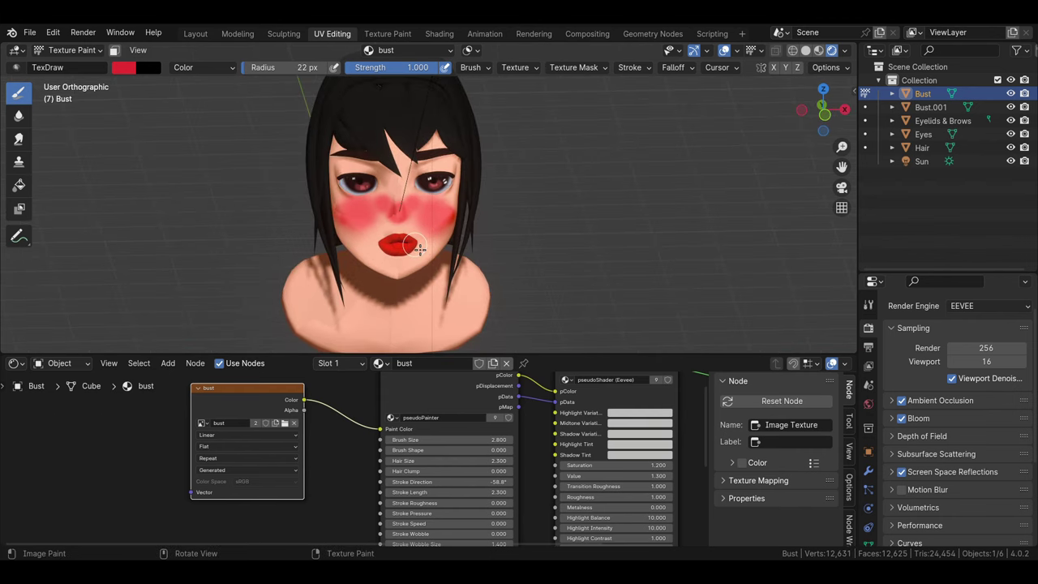
{"action": "key", "text": "KP_1"}
Orbit the bust in perspective to inspect the blush from above and the left side.
{"action": "mouse_move", "coordinate": [421, 204]}
{"action": "middle_mouse_down"}
{"action": "mouse_move", "coordinate": [487, 241]}
{"action": "mouse_move", "coordinate": [470, 223]}
{"action": "mouse_move", "coordinate": [497, 220]}
{"action": "middle_mouse_up"}
{"action": "scroll", "coordinate": [470, 220], "scroll_direction": "down", "scroll_amount": 1}
{"action": "key", "text": "KP_5"}
{"action": "scroll", "coordinate": [430, 235], "scroll_direction": "up", "scroll_amount": 3}
{"action": "mouse_move", "coordinate": [427, 233]}
{"action": "middle_mouse_down"}
{"action": "mouse_move", "coordinate": [389, 228]}
{"action": "mouse_move", "coordinate": [514, 237]}
{"action": "mouse_move", "coordinate": [440, 261]}
{"action": "middle_mouse_up"}
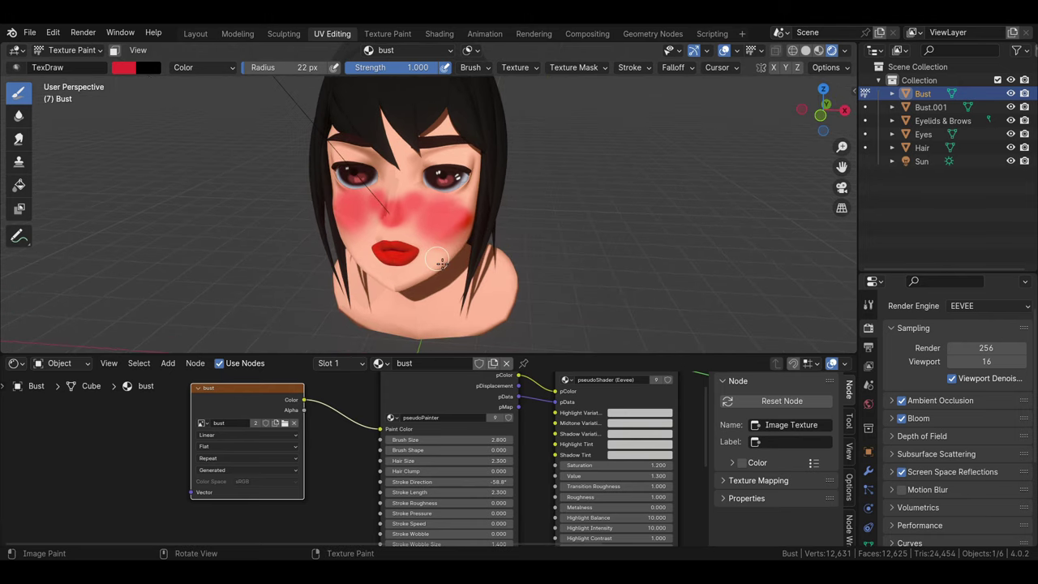
{"action": "scroll", "coordinate": [440, 261], "scroll_direction": "down", "scroll_amount": 1}
{"action": "scroll", "coordinate": [440, 261], "scroll_direction": "down", "scroll_amount": 1}
{"action": "scroll", "coordinate": [440, 261], "scroll_direction": "down", "scroll_amount": 1}
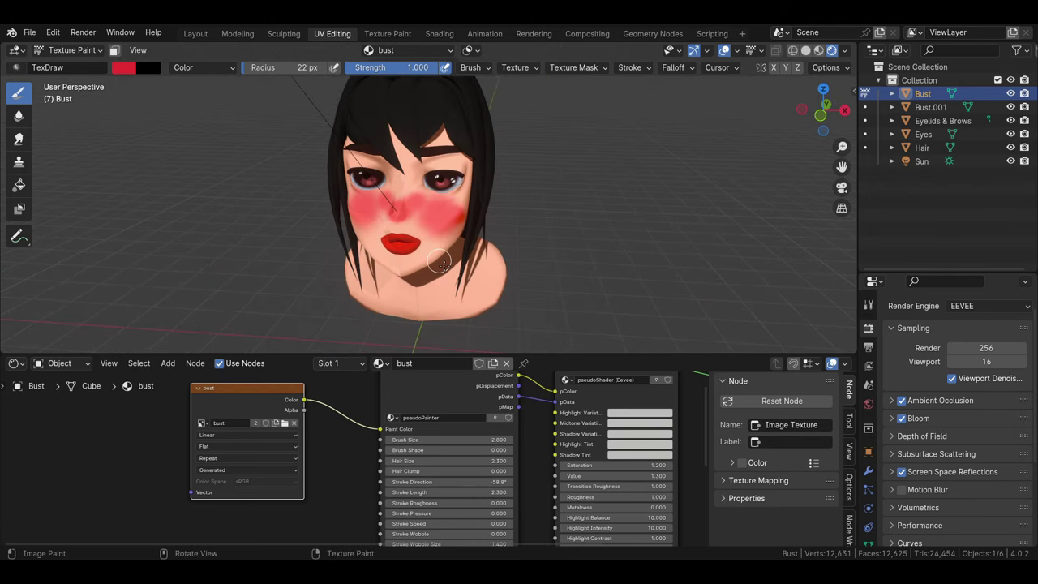
{"action": "middle_click_drag", "start_coordinate": [441, 186], "coordinate": [310, 170]}
Select the lips object Bust.001 and paint white gloss dots on it in Texture Paint.
{"action": "left_click", "coordinate": [69, 50]}
{"action": "left_click", "coordinate": [61, 63]}
{"action": "left_click", "coordinate": [398, 261]}
{"action": "left_click", "coordinate": [70, 49]}
{"action": "left_click", "coordinate": [65, 138]}
{"action": "left_click", "coordinate": [123, 67]}
{"action": "left_click", "coordinate": [178, 137]}
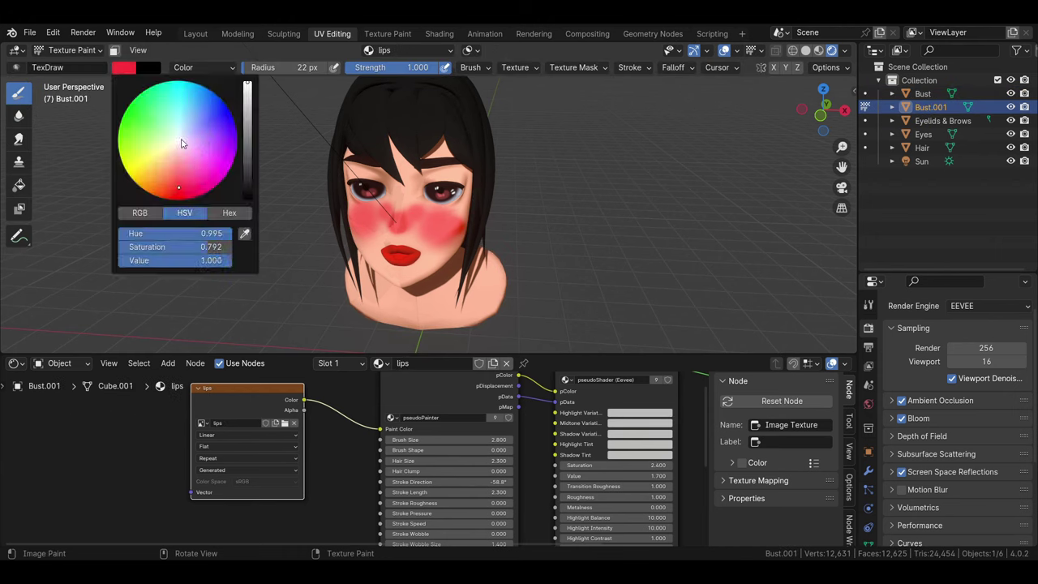
{"action": "mouse_move", "coordinate": [430, 295]}
{"action": "middle_mouse_down", "text": "ctrl"}
{"action": "mouse_move", "coordinate": [430, 197]}
{"action": "mouse_move", "coordinate": [425, 225]}
{"action": "middle_mouse_up", "text": "ctrl"}
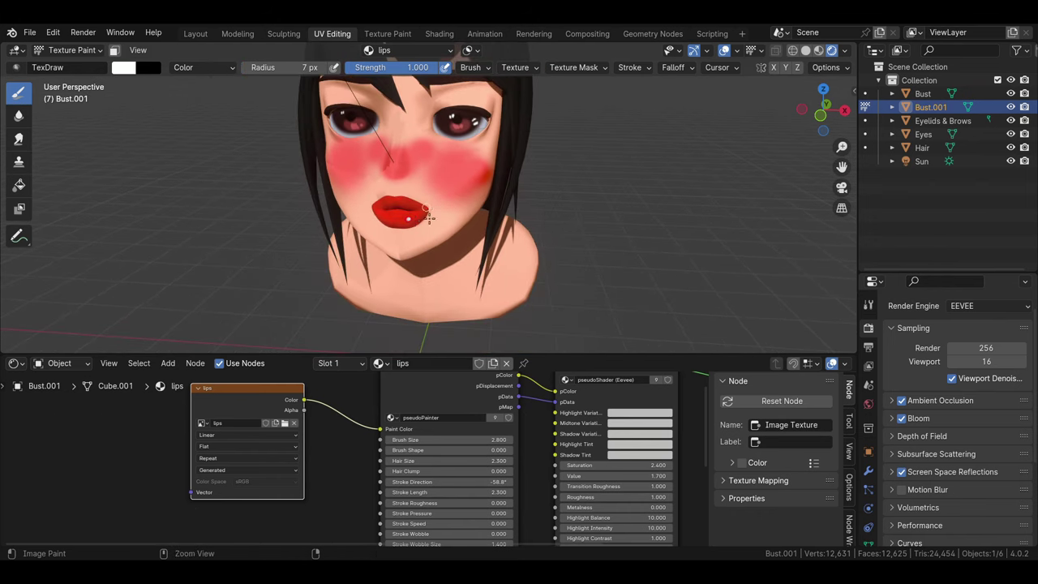
{"action": "scroll", "coordinate": [411, 207], "scroll_direction": "down", "scroll_amount": 5}
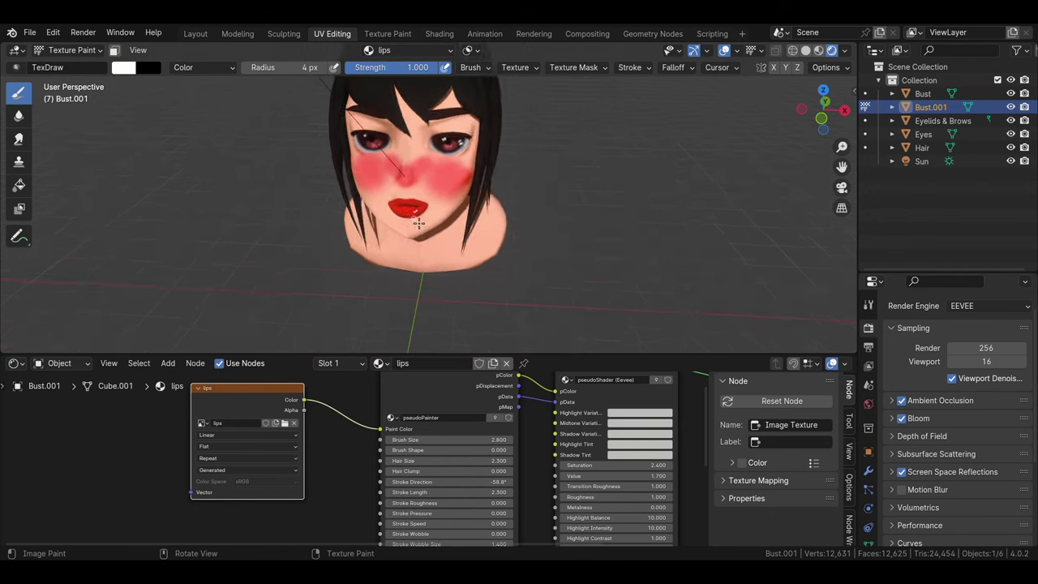
{"action": "scroll", "coordinate": [411, 207], "scroll_direction": "down", "scroll_amount": 1}
Back in Object Mode, raise the lips shader Value to 2.300.
{"action": "left_click", "coordinate": [72, 50]}
{"action": "left_click", "coordinate": [65, 62]}
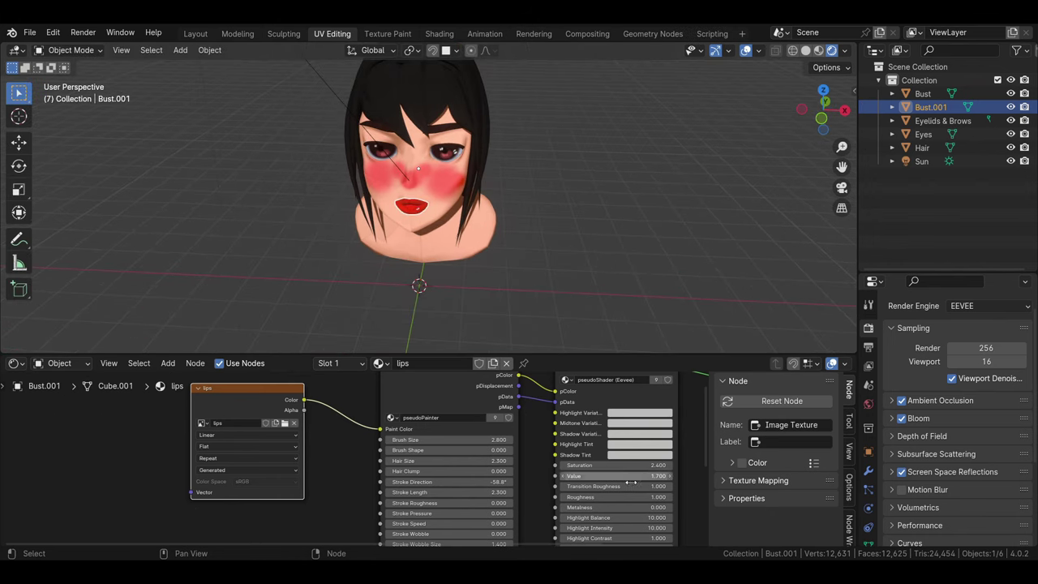
{"action": "left_click", "coordinate": [566, 250]}
{"action": "mouse_move", "coordinate": [566, 251]}
{"action": "middle_mouse_down"}
{"action": "mouse_move", "coordinate": [519, 208]}
{"action": "mouse_move", "coordinate": [581, 267]}
{"action": "middle_mouse_up"}
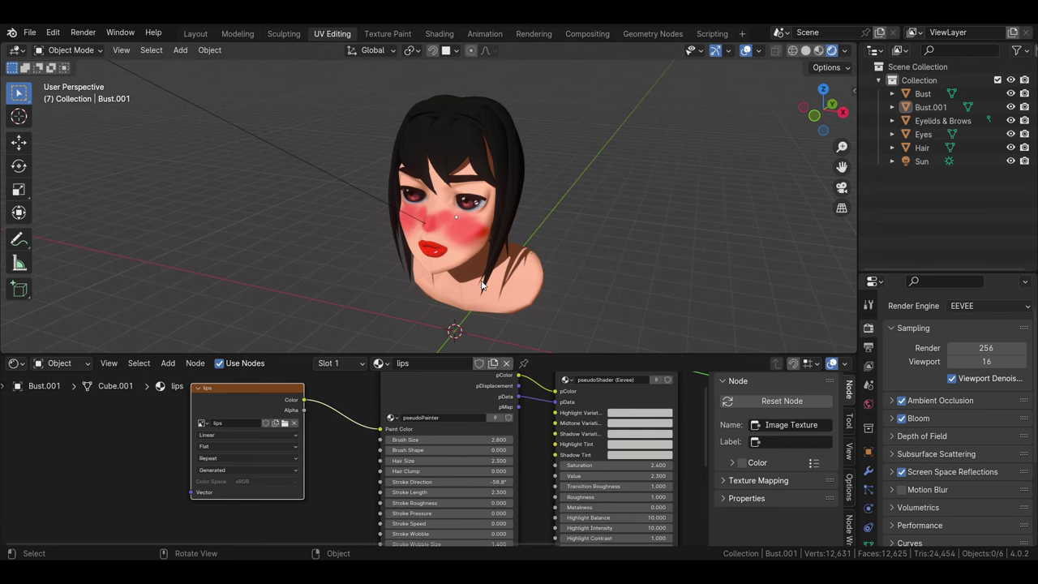
{"action": "scroll", "coordinate": [581, 267], "scroll_direction": "up", "scroll_amount": 3}
{"action": "scroll", "coordinate": [580, 267], "scroll_direction": "down", "scroll_amount": 3}
{"action": "mouse_move", "coordinate": [580, 273]}
{"action": "middle_mouse_down"}
{"action": "mouse_move", "coordinate": [485, 232]}
{"action": "mouse_move", "coordinate": [493, 266]}
{"action": "middle_mouse_up"}
{"action": "scroll", "coordinate": [479, 228], "scroll_direction": "up", "scroll_amount": 2}
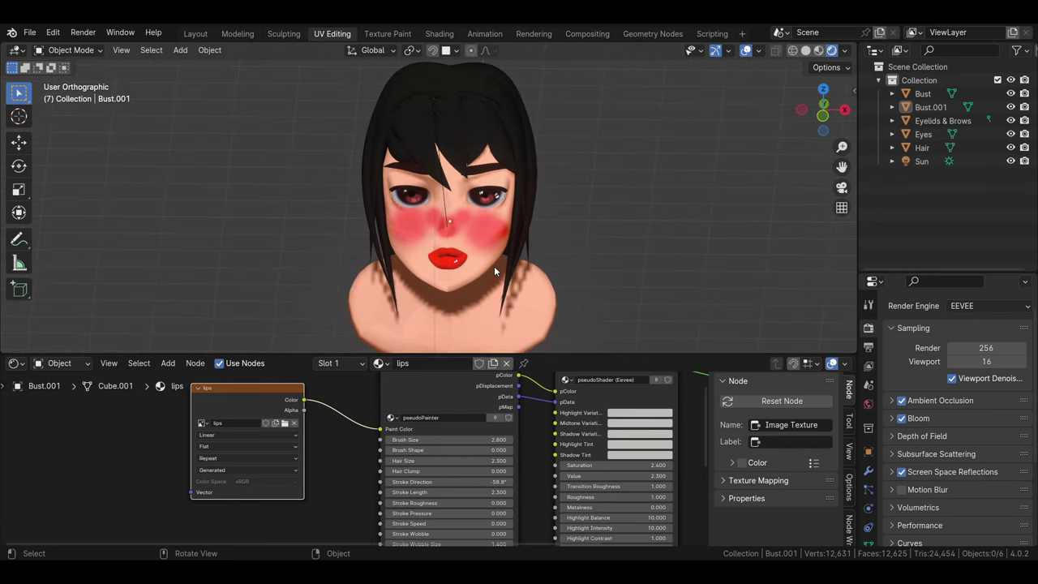
Select the Bust and switch it back to Texture Paint.
{"action": "left_click", "coordinate": [378, 224]}
{"action": "left_click", "coordinate": [72, 49]}
{"action": "left_click", "coordinate": [103, 142]}
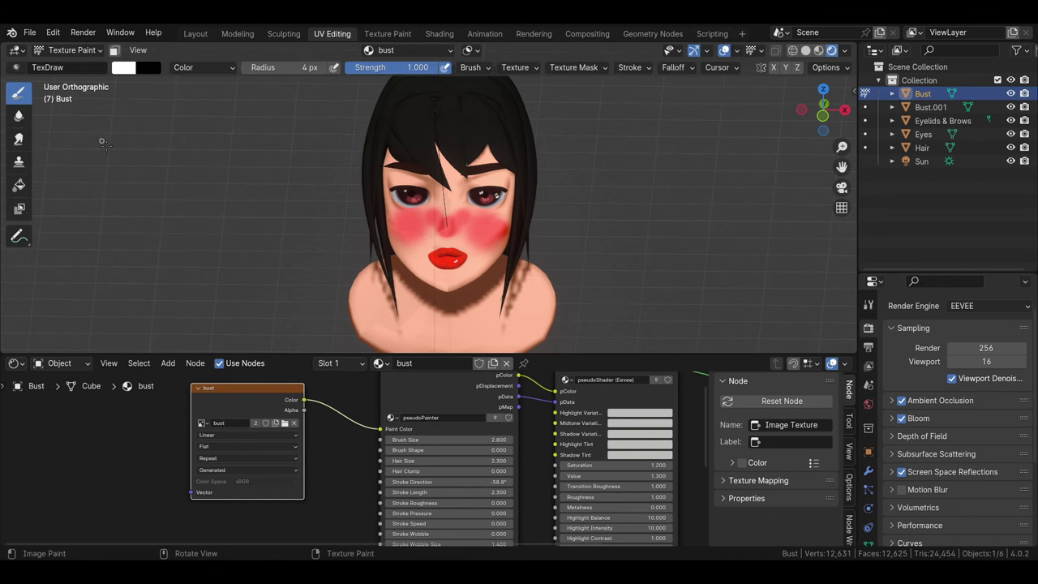
Set the brush to Mix blending with a dark reddish-brown, near-black colour.
{"action": "left_click", "coordinate": [126, 67]}
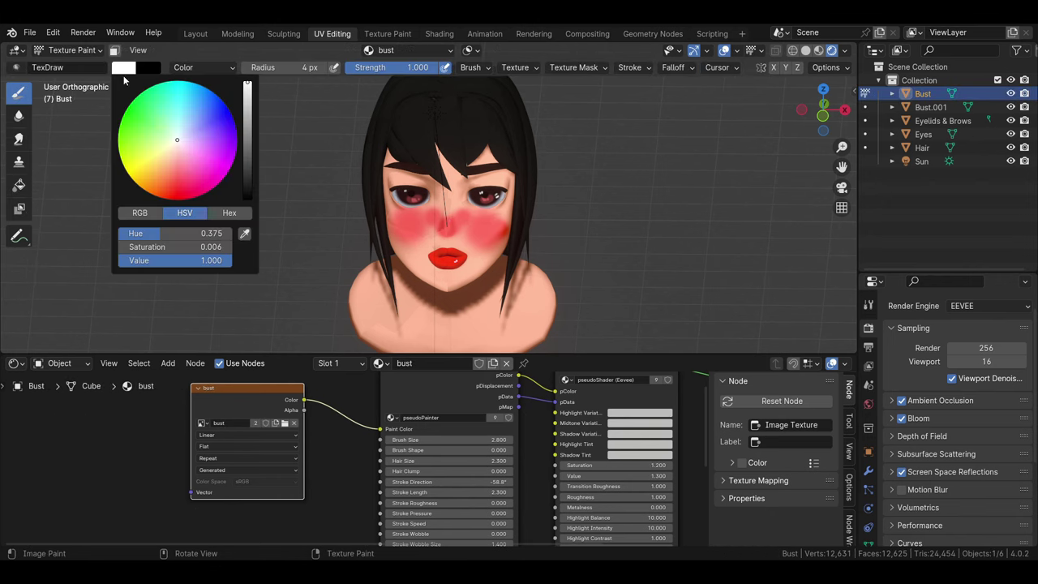
{"action": "key", "text": "s"}
{"action": "left_click", "coordinate": [126, 68]}
{"action": "left_click", "coordinate": [250, 164]}
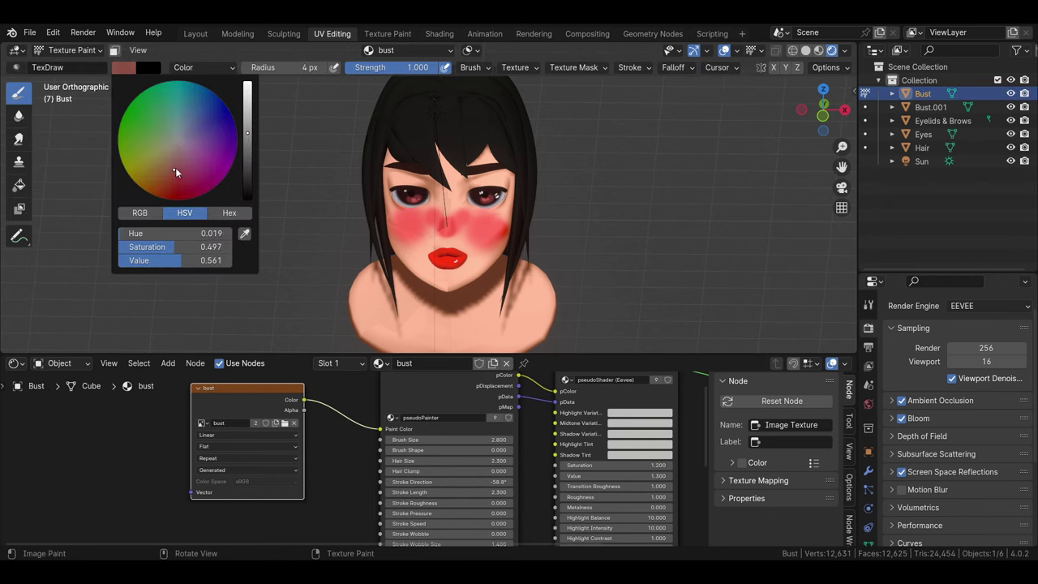
{"action": "left_click", "coordinate": [203, 67]}
{"action": "left_click", "coordinate": [202, 81]}
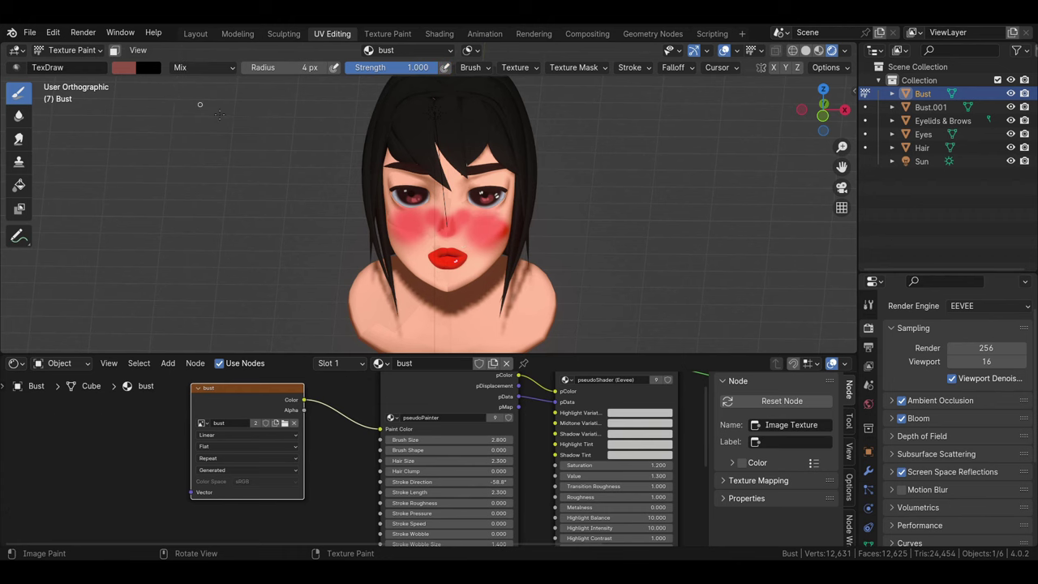
{"action": "left_click", "coordinate": [126, 67]}
{"action": "left_click", "coordinate": [253, 146]}
Dot small dark freckles across both cheeks.
{"action": "left_click", "coordinate": [430, 225]}
{"action": "left_click", "coordinate": [472, 235]}
{"action": "left_click", "coordinate": [479, 229]}
{"action": "mouse_move", "coordinate": [482, 226]}
{"action": "middle_mouse_down"}
{"action": "mouse_move", "coordinate": [471, 255]}
{"action": "mouse_move", "coordinate": [424, 175]}
{"action": "mouse_move", "coordinate": [454, 194]}
{"action": "middle_mouse_up"}
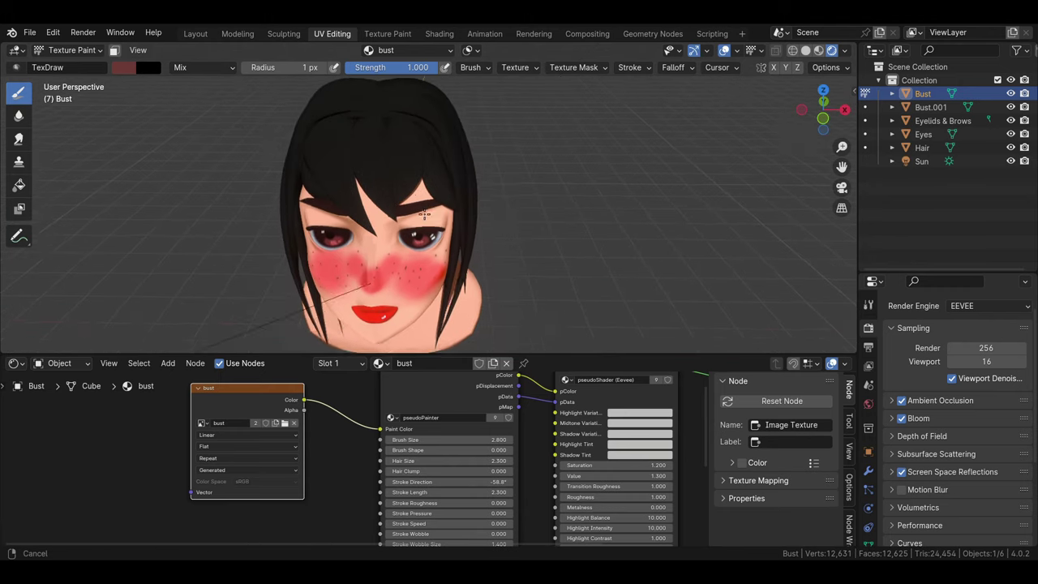
{"action": "left_click", "coordinate": [72, 50]}
Paint near-white highlight streaks on the Hair in Texture Paint, then return to Object Mode.
{"action": "left_click", "coordinate": [81, 61]}
{"action": "left_click", "coordinate": [79, 46]}
{"action": "left_click", "coordinate": [91, 149]}
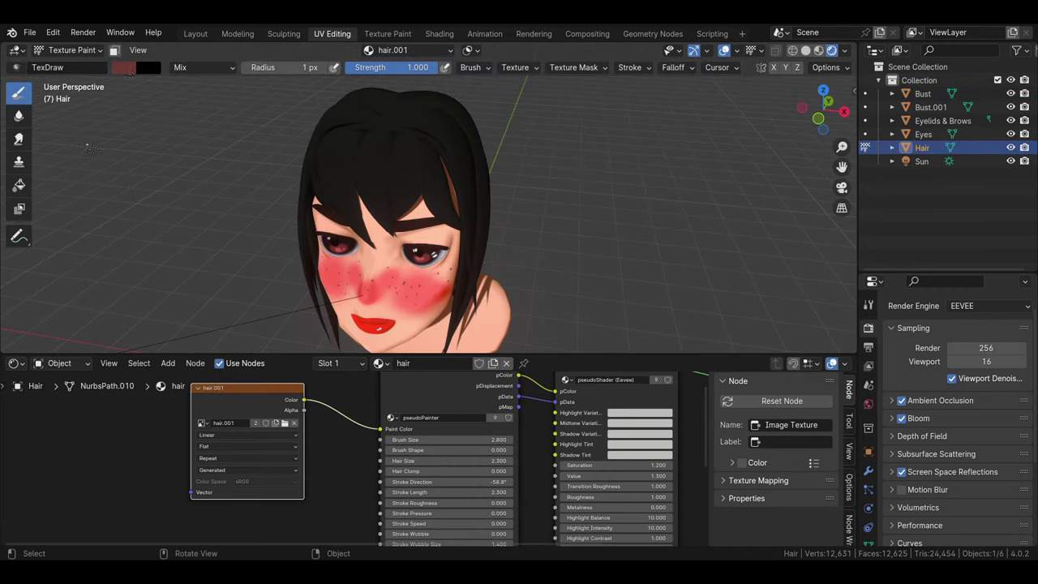
{"action": "left_click", "coordinate": [126, 72]}
{"action": "left_click", "coordinate": [246, 85]}
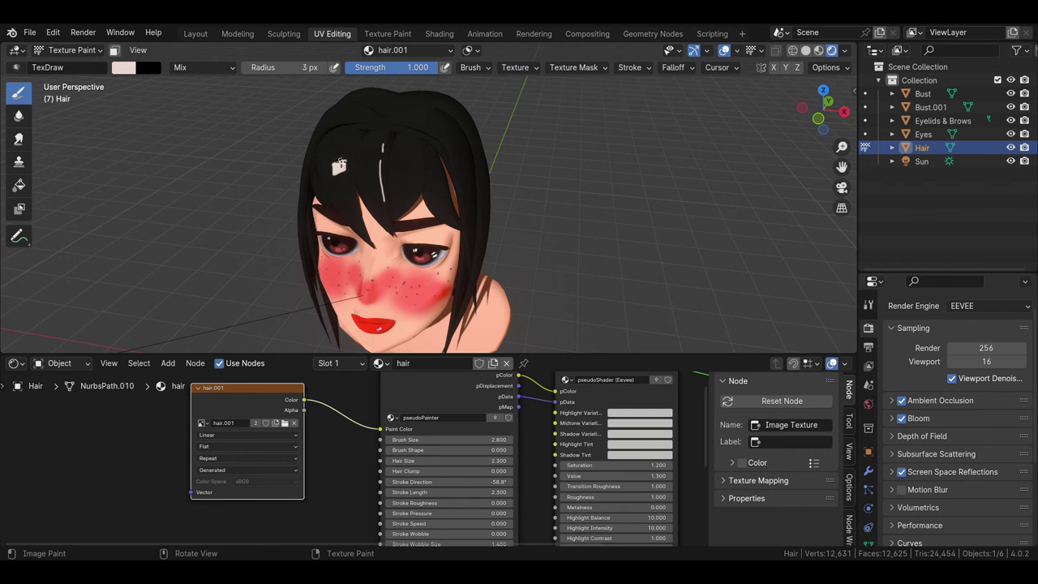
{"action": "middle_click_drag", "start_coordinate": [366, 118], "coordinate": [403, 203]}
{"action": "scroll", "coordinate": [380, 200], "scroll_direction": "down", "scroll_amount": 3}
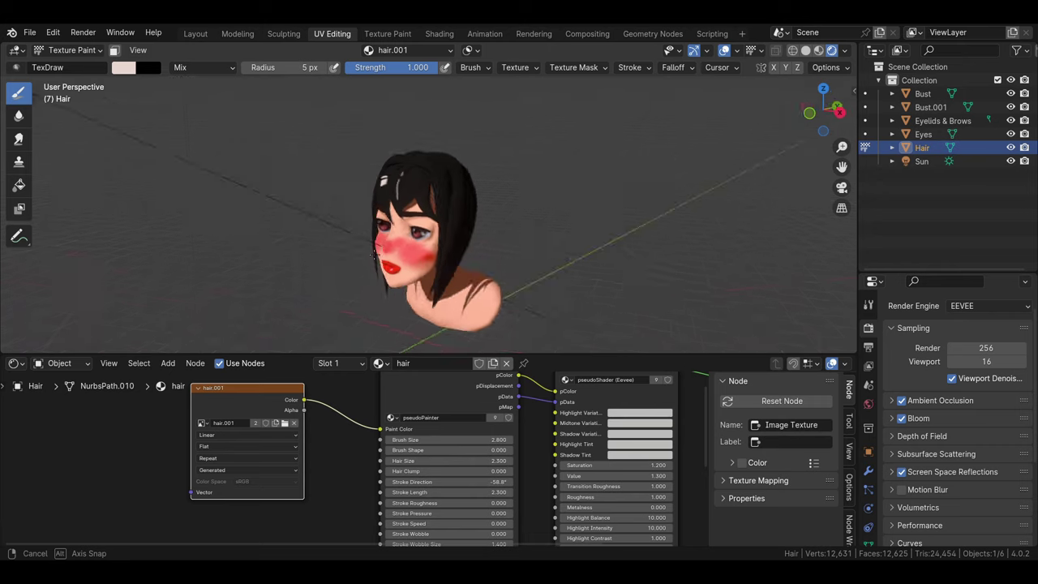
{"action": "mouse_move", "coordinate": [456, 248]}
{"action": "middle_mouse_down"}
{"action": "mouse_move", "coordinate": [515, 263]}
{"action": "mouse_move", "coordinate": [491, 258]}
{"action": "mouse_move", "coordinate": [534, 207]}
{"action": "middle_mouse_up"}
{"action": "left_click", "coordinate": [60, 51]}
{"action": "left_click", "coordinate": [61, 65]}
Select the lips object and switch it to Texture Paint.
{"action": "left_click", "coordinate": [490, 244]}
{"action": "scroll", "coordinate": [505, 211], "scroll_direction": "up", "scroll_amount": 2}
{"action": "scroll", "coordinate": [501, 251], "scroll_direction": "up", "scroll_amount": 2}
{"action": "scroll", "coordinate": [501, 257], "scroll_direction": "up", "scroll_amount": 3}
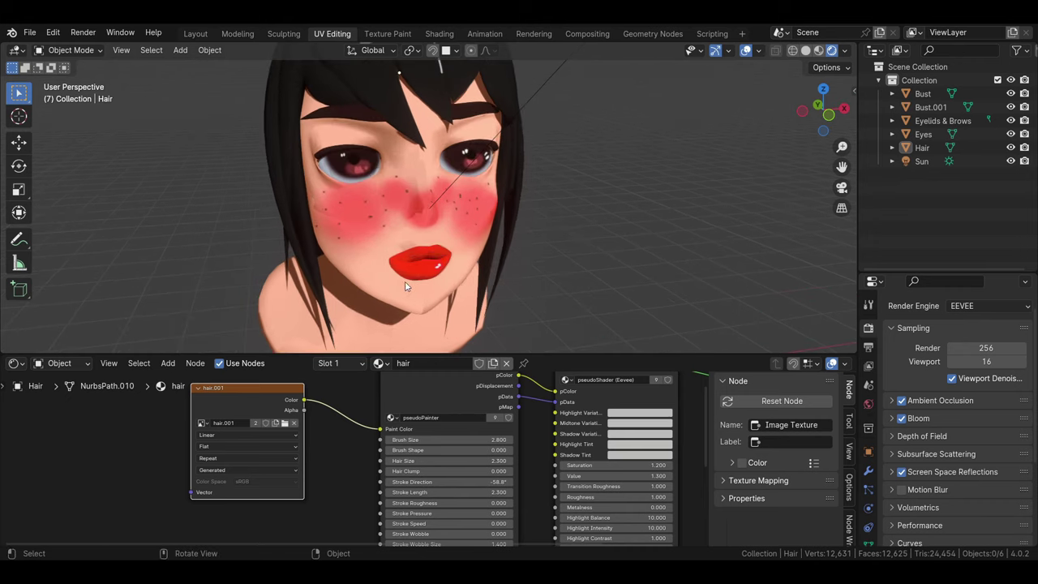
{"action": "left_click", "coordinate": [299, 177]}
{"action": "left_click", "coordinate": [69, 50]}
{"action": "left_click", "coordinate": [60, 137]}
{"action": "scroll", "coordinate": [455, 257], "scroll_direction": "up", "scroll_amount": 3}
Set the brush to a darker lip red with Multiply blending.
{"action": "middle_click_drag", "start_coordinate": [455, 258], "coordinate": [455, 219]}
{"action": "left_click", "coordinate": [123, 67]}
{"action": "left_click", "coordinate": [244, 233]}
{"action": "left_click", "coordinate": [397, 235]}
{"action": "left_click", "coordinate": [202, 68]}
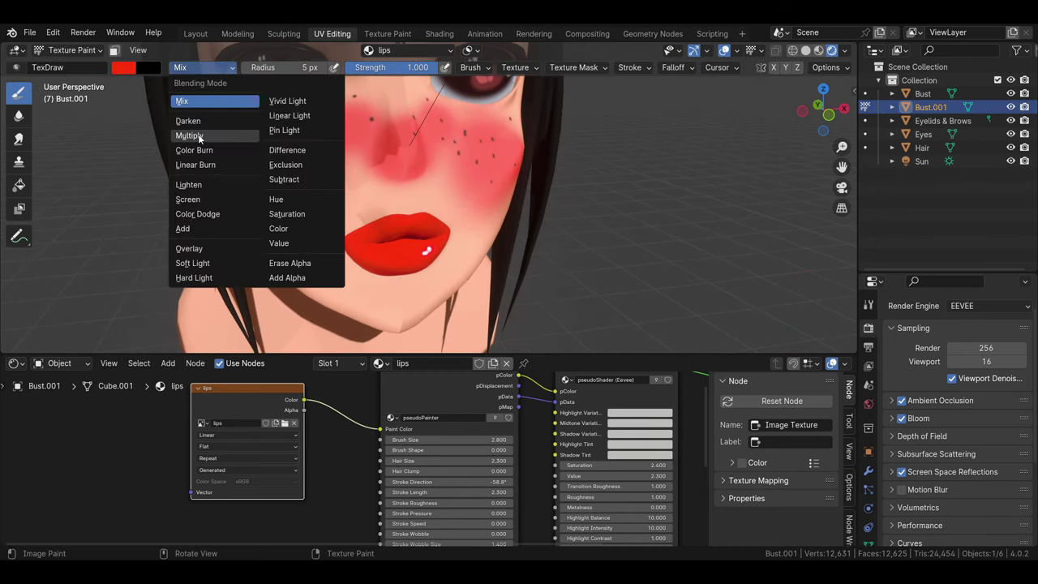
{"action": "left_click", "coordinate": [191, 128]}
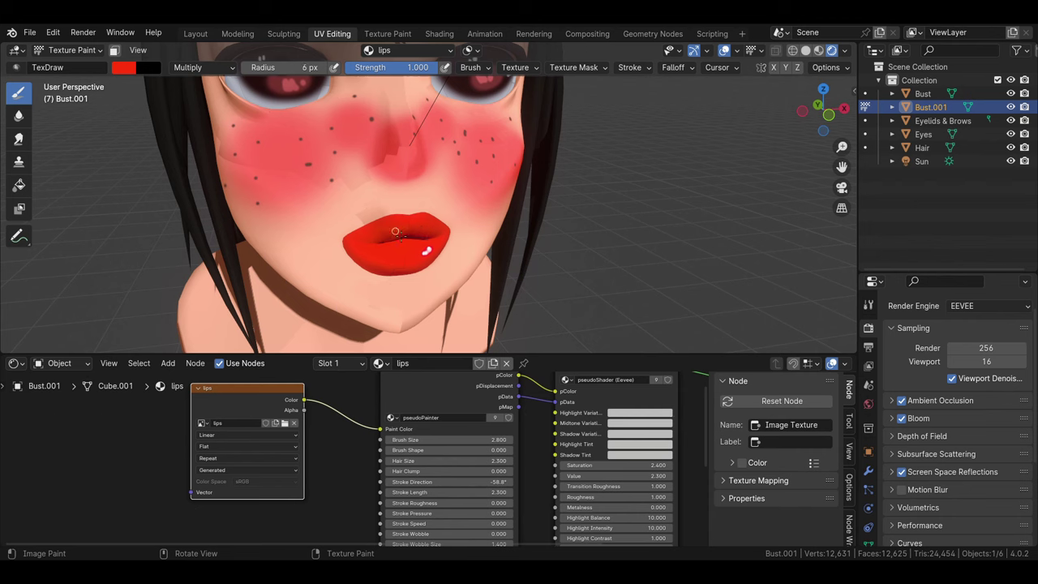
{"action": "left_click", "coordinate": [124, 68]}
{"action": "left_click_drag", "start_coordinate": [232, 260], "coordinate": [203, 260]}
{"action": "key", "text": "ctrl+z"}
Paint deeper red shading across the upper lip, darkening the red further.
{"action": "left_click_drag", "start_coordinate": [447, 234], "coordinate": [380, 231]}
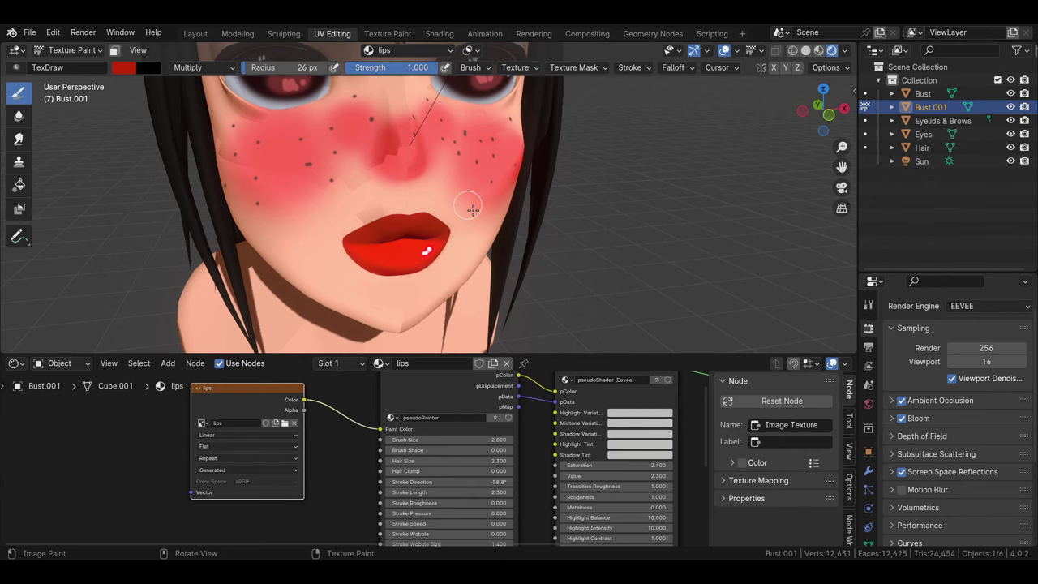
{"action": "middle_click_drag", "start_coordinate": [473, 209], "coordinate": [467, 243]}
{"action": "scroll", "coordinate": [466, 235], "scroll_direction": "up", "scroll_amount": 4}
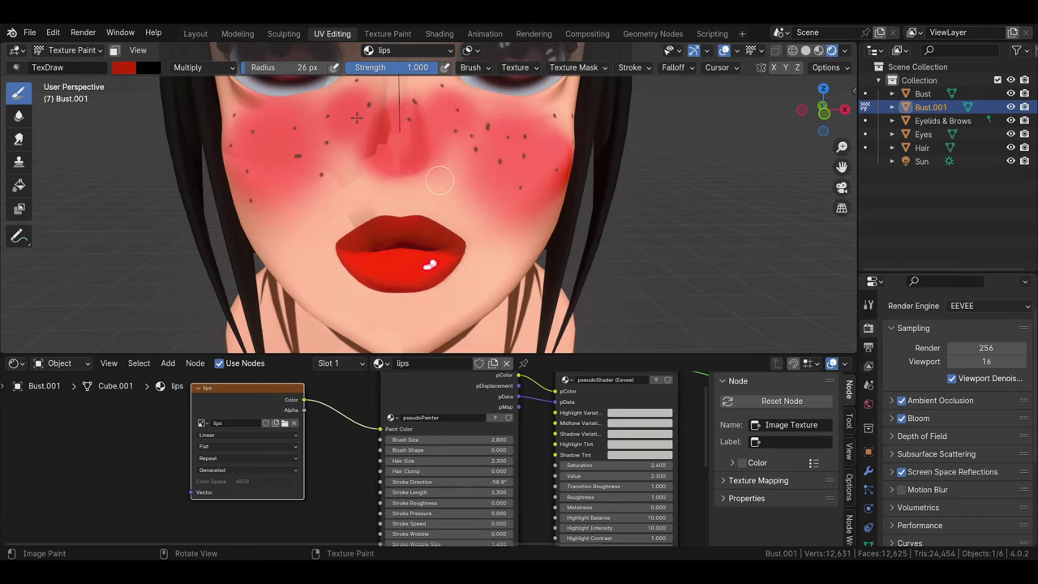
{"action": "left_click", "coordinate": [123, 67]}
{"action": "left_click_drag", "start_coordinate": [256, 122], "coordinate": [256, 142]}
{"action": "mouse_move", "coordinate": [420, 230]}
{"action": "left_mouse_down"}
{"action": "mouse_move", "coordinate": [428, 222]}
{"action": "mouse_move", "coordinate": [367, 243]}
{"action": "left_mouse_up"}
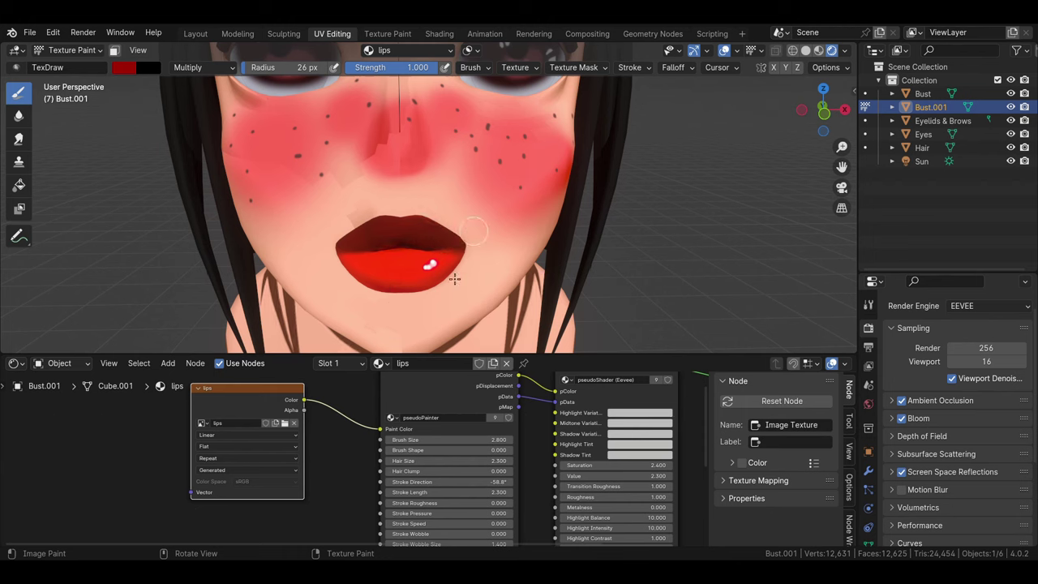
{"action": "key", "text": "bracketright"}
Inspect the whole head and return to Object Mode.
{"action": "scroll", "coordinate": [437, 174], "scroll_direction": "down", "scroll_amount": 5}
{"action": "mouse_move", "coordinate": [437, 174]}
{"action": "middle_mouse_down"}
{"action": "mouse_move", "coordinate": [470, 236]}
{"action": "mouse_move", "coordinate": [454, 227]}
{"action": "middle_mouse_up"}
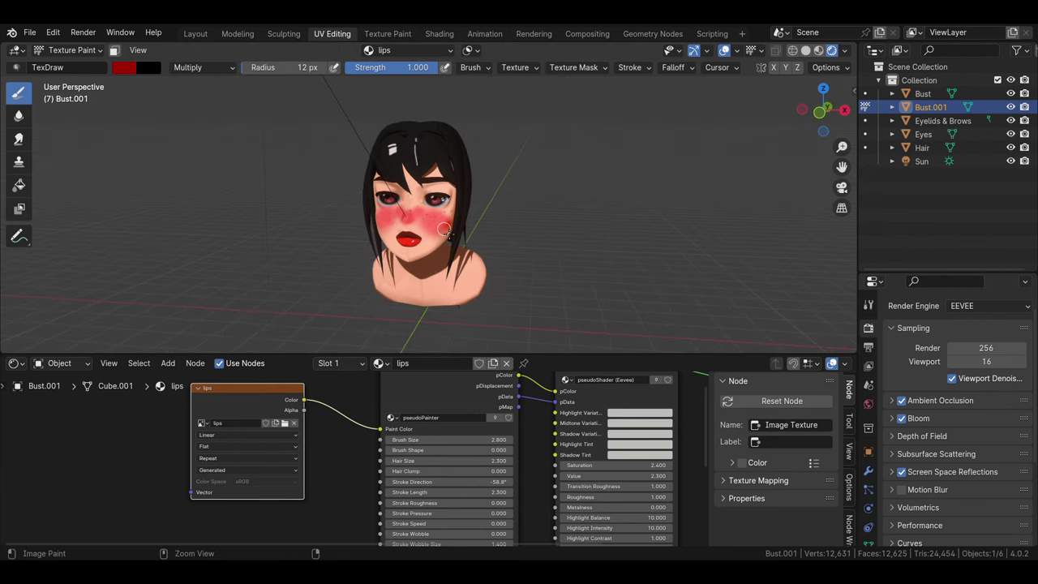
{"action": "scroll", "coordinate": [454, 227], "scroll_direction": "up", "scroll_amount": 2}
{"action": "left_click", "coordinate": [71, 51]}
{"action": "left_click", "coordinate": [77, 67]}
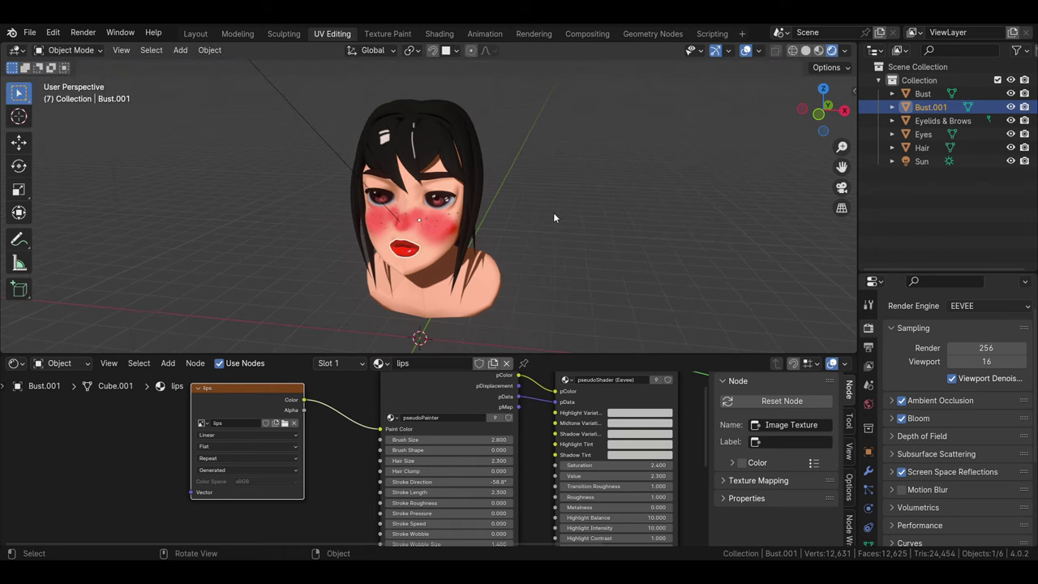
Select the Hair and raise its pseudoShader Value from 1.3 to 2.900.
{"action": "left_click", "coordinate": [554, 212]}
{"action": "scroll", "coordinate": [523, 218], "scroll_direction": "up", "scroll_amount": 1}
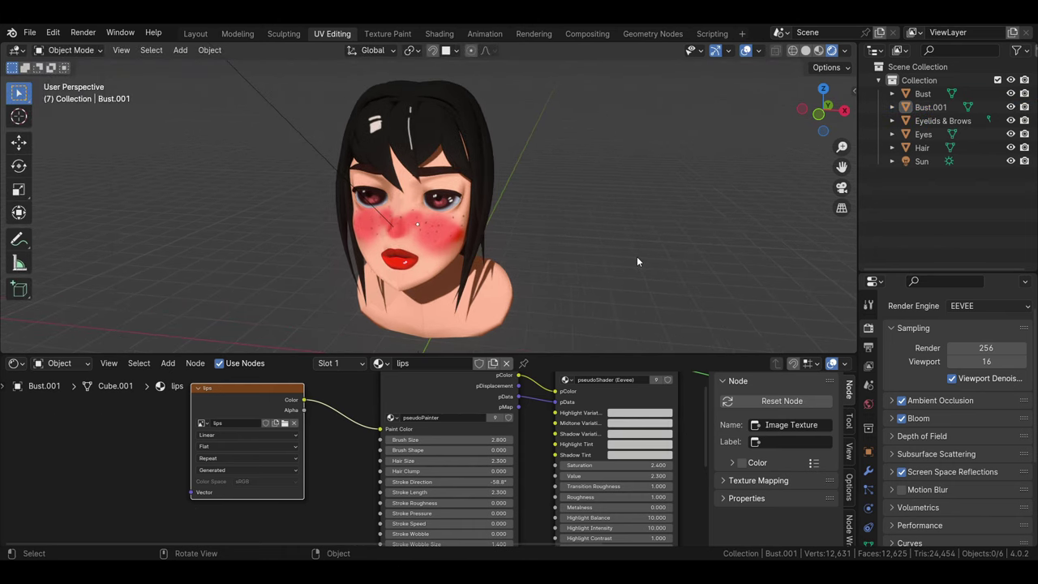
{"action": "left_click", "coordinate": [491, 130]}
{"action": "left_click", "coordinate": [71, 50]}
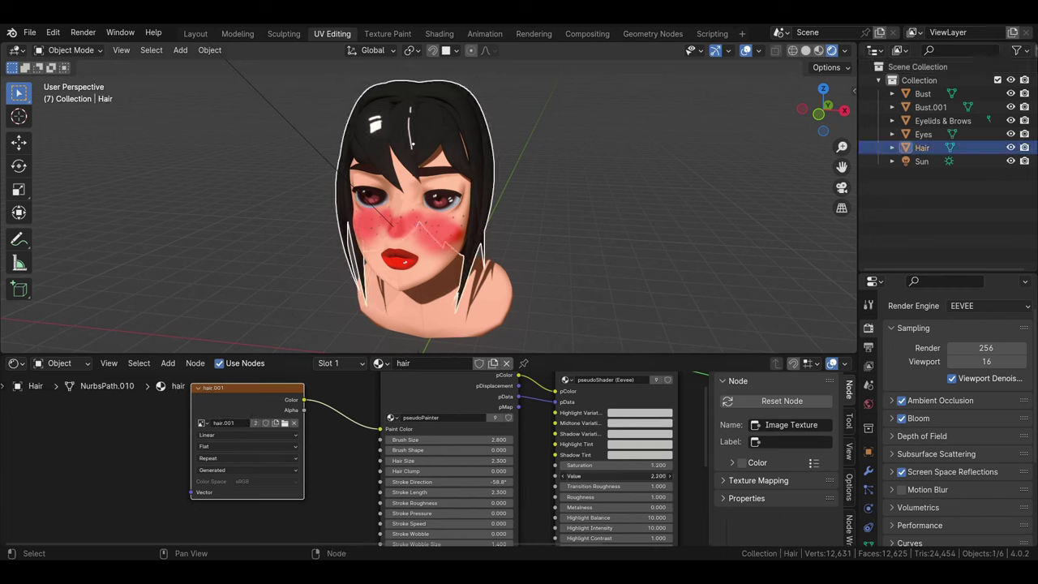
{"action": "left_click", "coordinate": [411, 143]}
{"action": "left_click", "coordinate": [409, 155]}
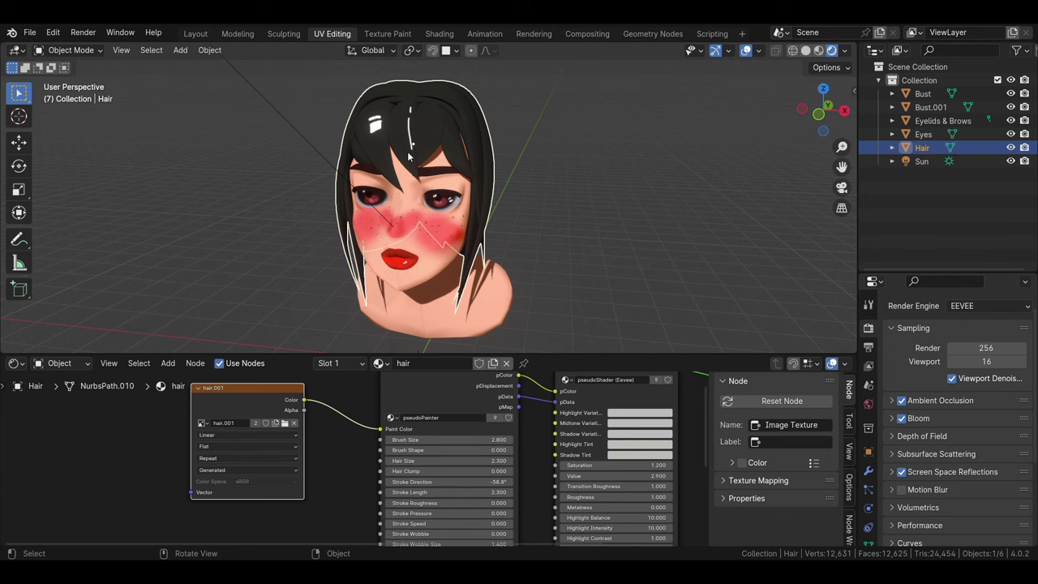
Orbit around the head and select the Sun light.
{"action": "middle_click_drag", "start_coordinate": [366, 351], "coordinate": [530, 148]}
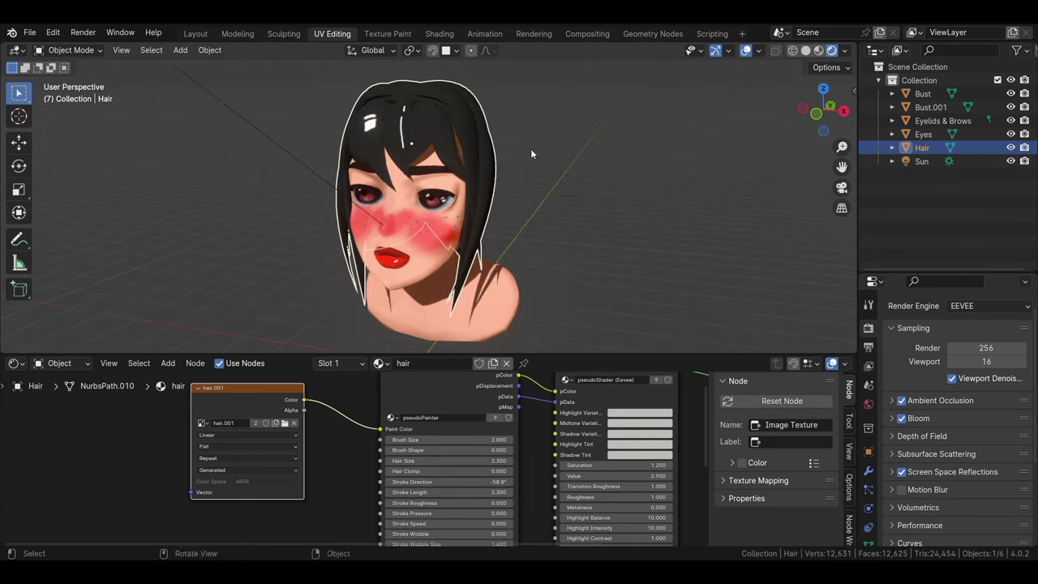
{"action": "scroll", "coordinate": [530, 149], "scroll_direction": "down", "scroll_amount": 2}
{"action": "left_click", "coordinate": [497, 225]}
{"action": "mouse_move", "coordinate": [497, 225]}
{"action": "middle_mouse_down"}
{"action": "mouse_move", "coordinate": [306, 149]}
{"action": "mouse_move", "coordinate": [400, 254]}
{"action": "middle_mouse_up"}
{"action": "left_click", "coordinate": [305, 150]}
{"action": "scroll", "coordinate": [400, 255], "scroll_direction": "up", "scroll_amount": 1}
{"action": "scroll", "coordinate": [415, 268], "scroll_direction": "down", "scroll_amount": 1}
{"action": "scroll", "coordinate": [535, 208], "scroll_direction": "down", "scroll_amount": 1}
{"action": "scroll", "coordinate": [438, 219], "scroll_direction": "up", "scroll_amount": 2}
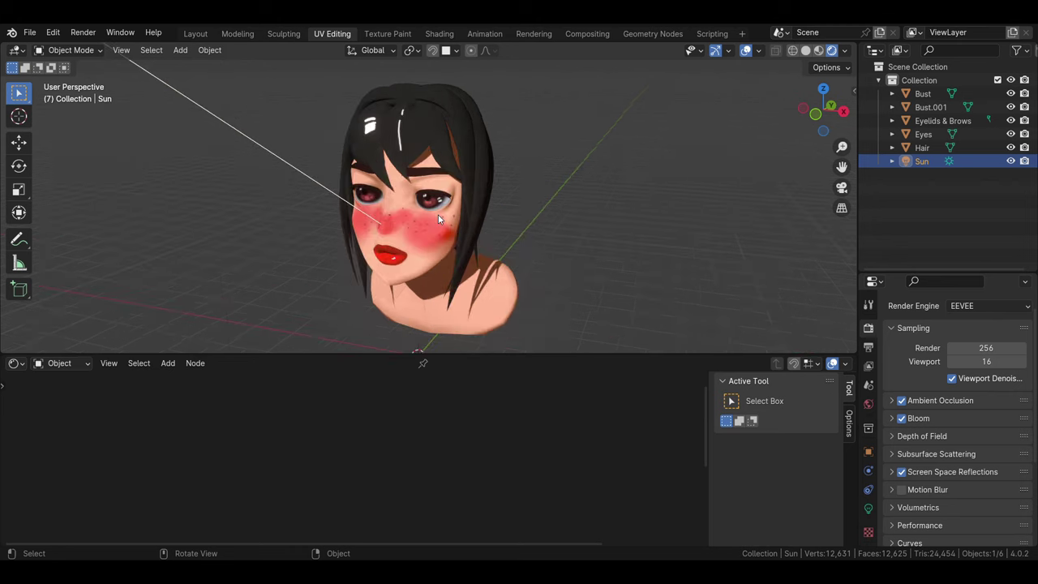
Add a point light and move it along the X axis.
{"action": "left_click", "coordinate": [570, 266]}
{"action": "key", "text": "shift+a"}
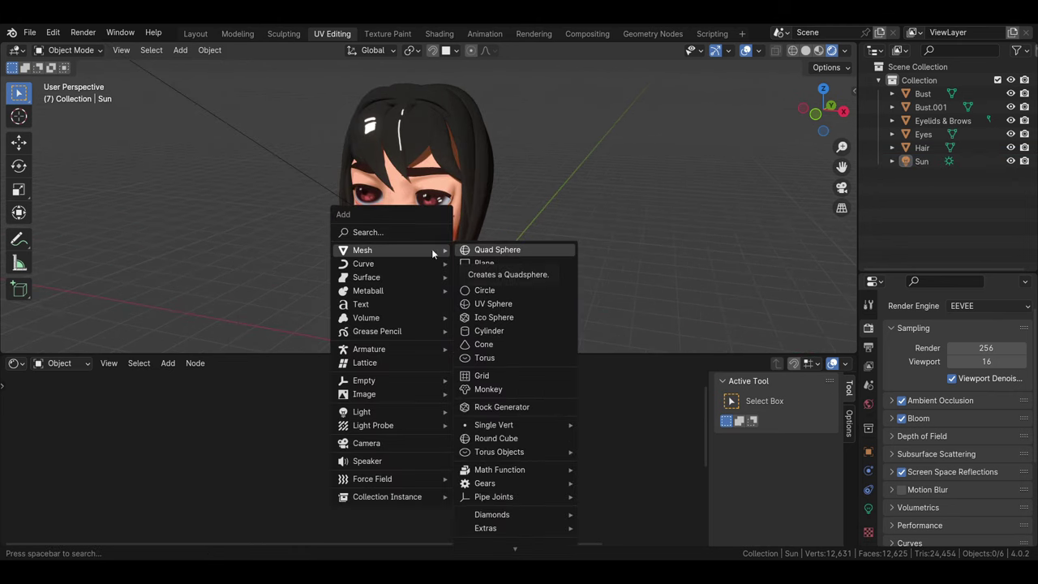
{"action": "left_click", "coordinate": [487, 412]}
{"action": "key", "text": "g"}
{"action": "key", "text": "x"}
{"action": "left_click", "coordinate": [532, 245]}
Set the point light's Power to 30 W and its colour to blue.
{"action": "left_click", "coordinate": [868, 508]}
{"action": "left_click", "coordinate": [978, 413]}
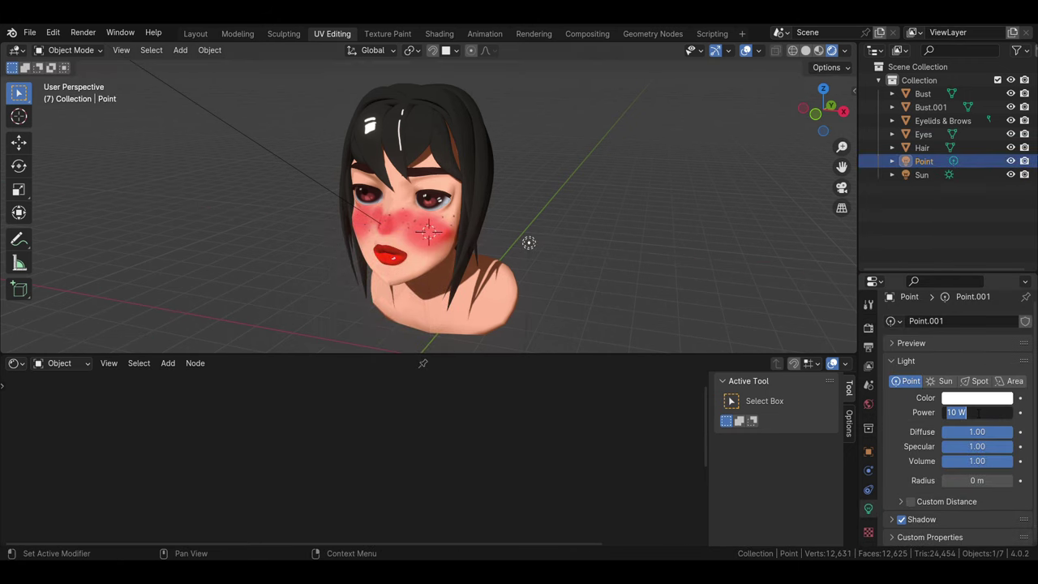
{"action": "key", "text": "Return"}
{"action": "left_click", "coordinate": [977, 397]}
{"action": "left_click", "coordinate": [876, 288]}
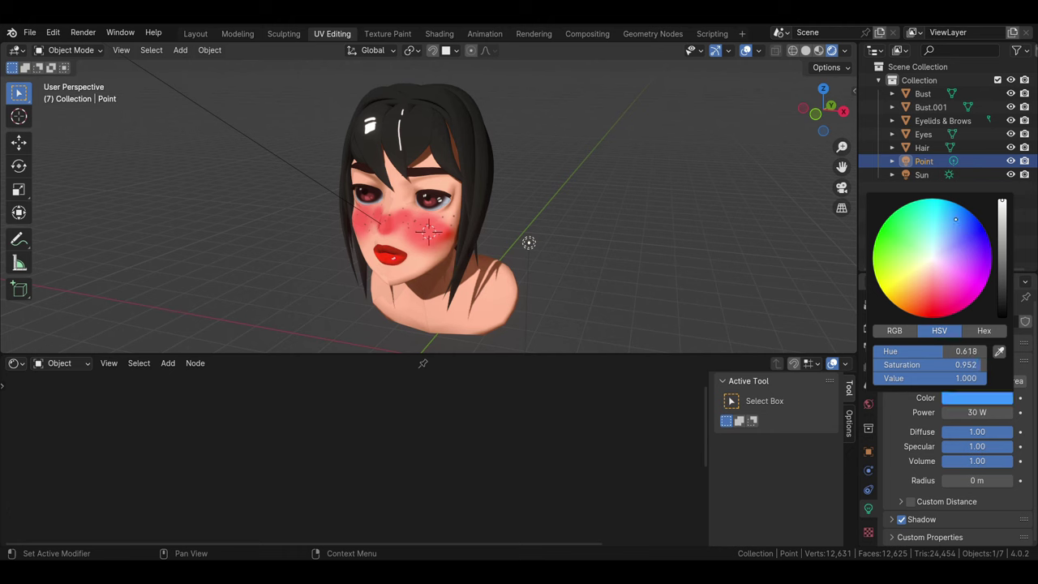
{"action": "left_click", "coordinate": [428, 265]}
{"action": "middle_click_drag", "start_coordinate": [536, 522], "coordinate": [541, 431]}
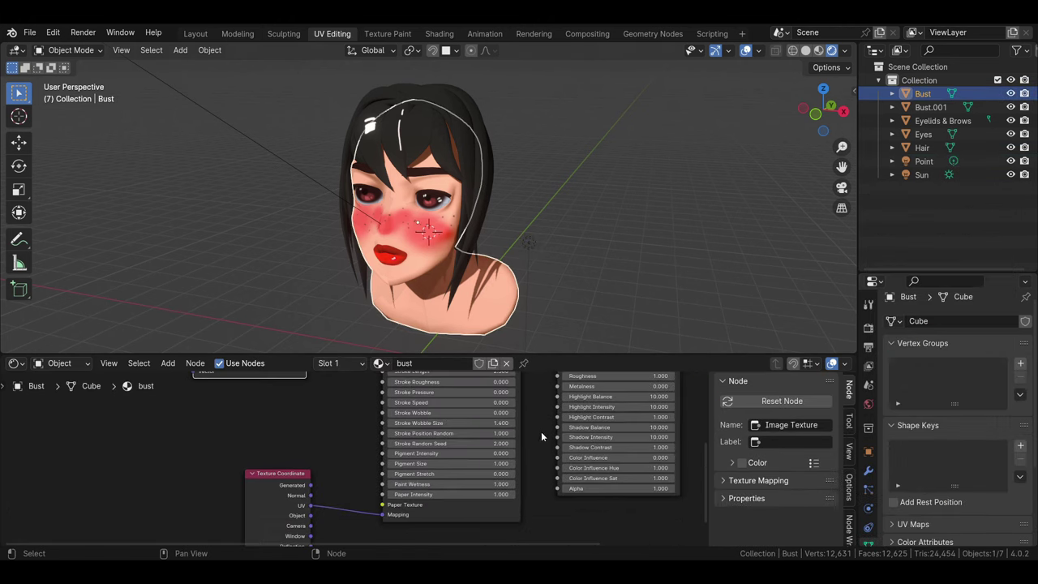
Reposition the point light beside the face.
{"action": "left_click", "coordinate": [529, 244]}
{"action": "key", "text": "g"}
{"action": "left_click", "coordinate": [540, 248]}
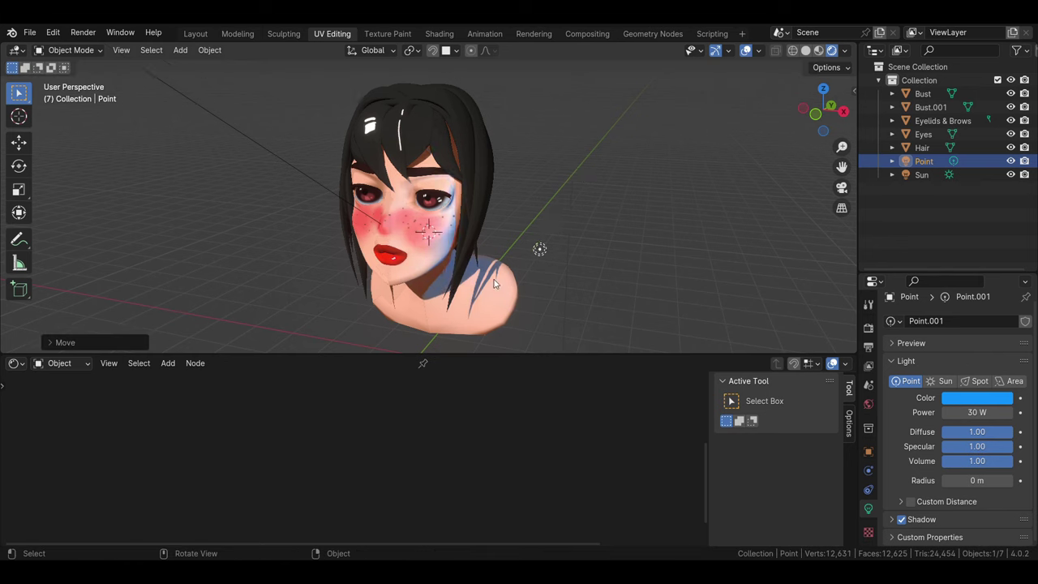
{"action": "key", "text": "g"}
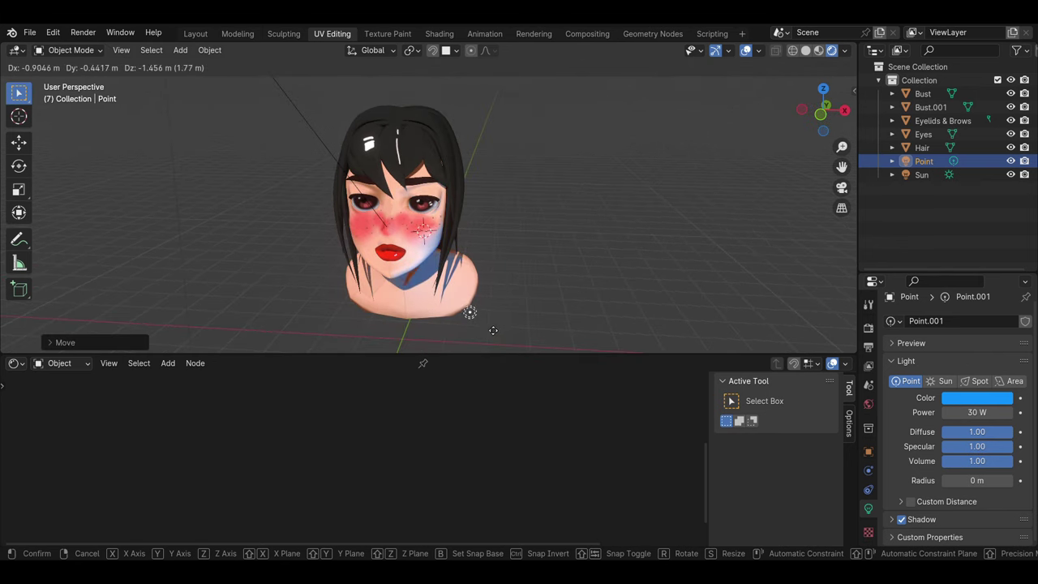
{"action": "scroll", "coordinate": [498, 316], "scroll_direction": "down", "scroll_amount": 2}
{"action": "left_click", "coordinate": [477, 285]}
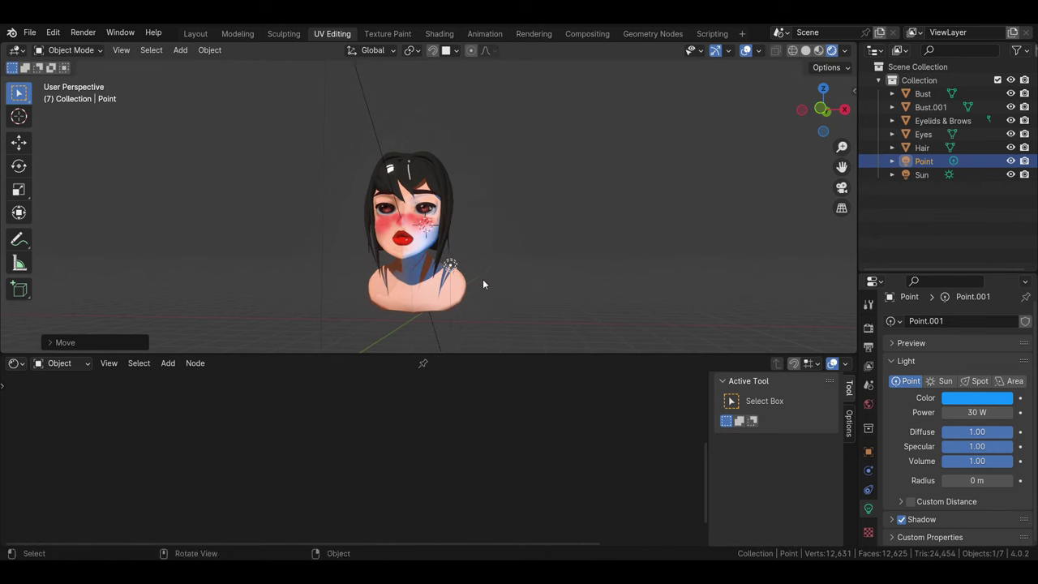
{"action": "scroll", "coordinate": [479, 267], "scroll_direction": "up", "scroll_amount": 2}
{"action": "scroll", "coordinate": [486, 235], "scroll_direction": "up", "scroll_amount": 2}
{"action": "scroll", "coordinate": [493, 224], "scroll_direction": "up", "scroll_amount": 2}
Lower the blue point light's Power below 30 W.
{"action": "left_click", "coordinate": [455, 213]}
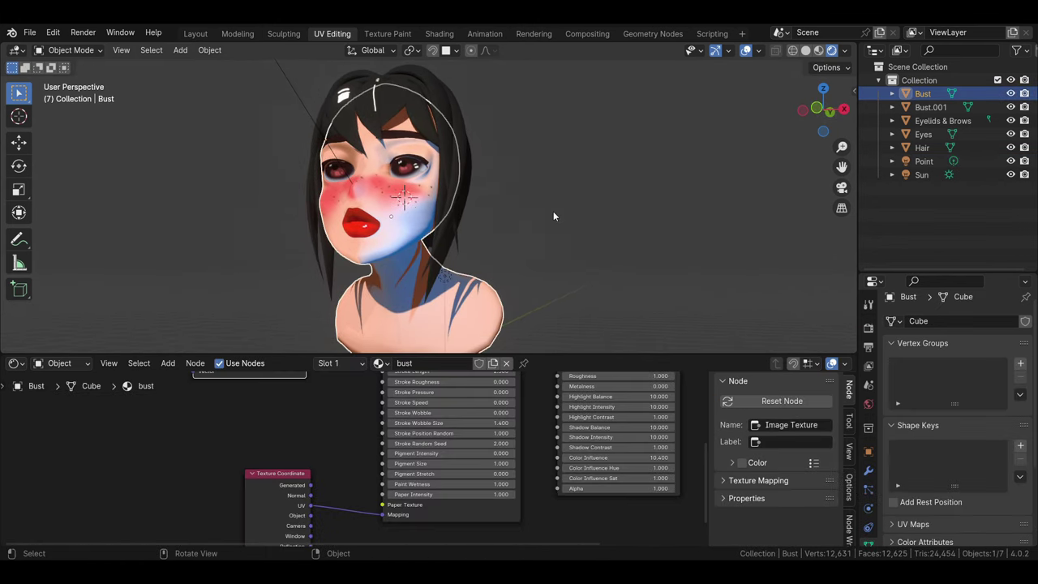
{"action": "left_click", "coordinate": [447, 279]}
{"action": "left_click_drag", "start_coordinate": [976, 412], "coordinate": [940, 412]}
{"action": "left_click", "coordinate": [375, 327]}
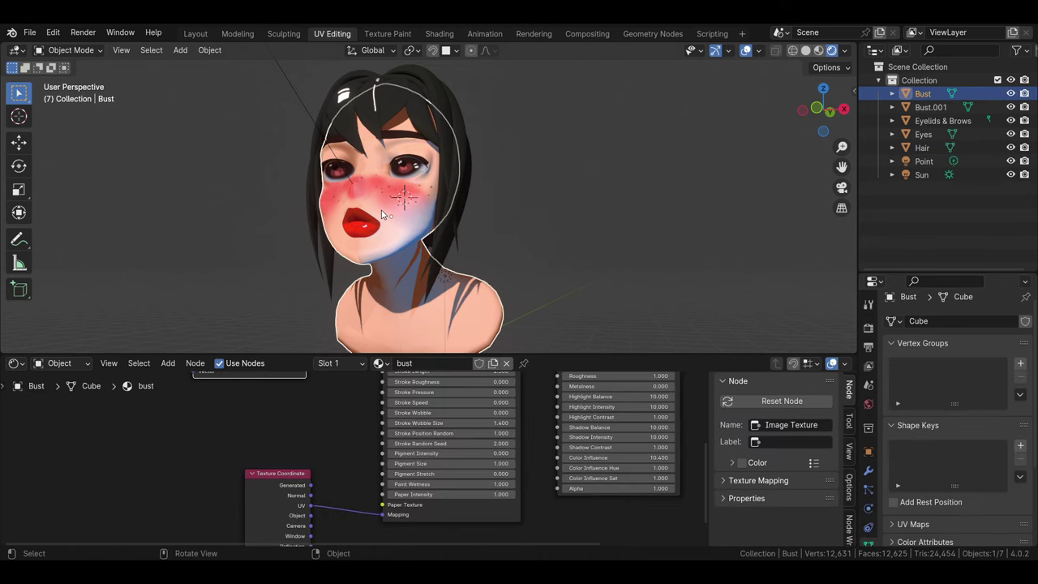